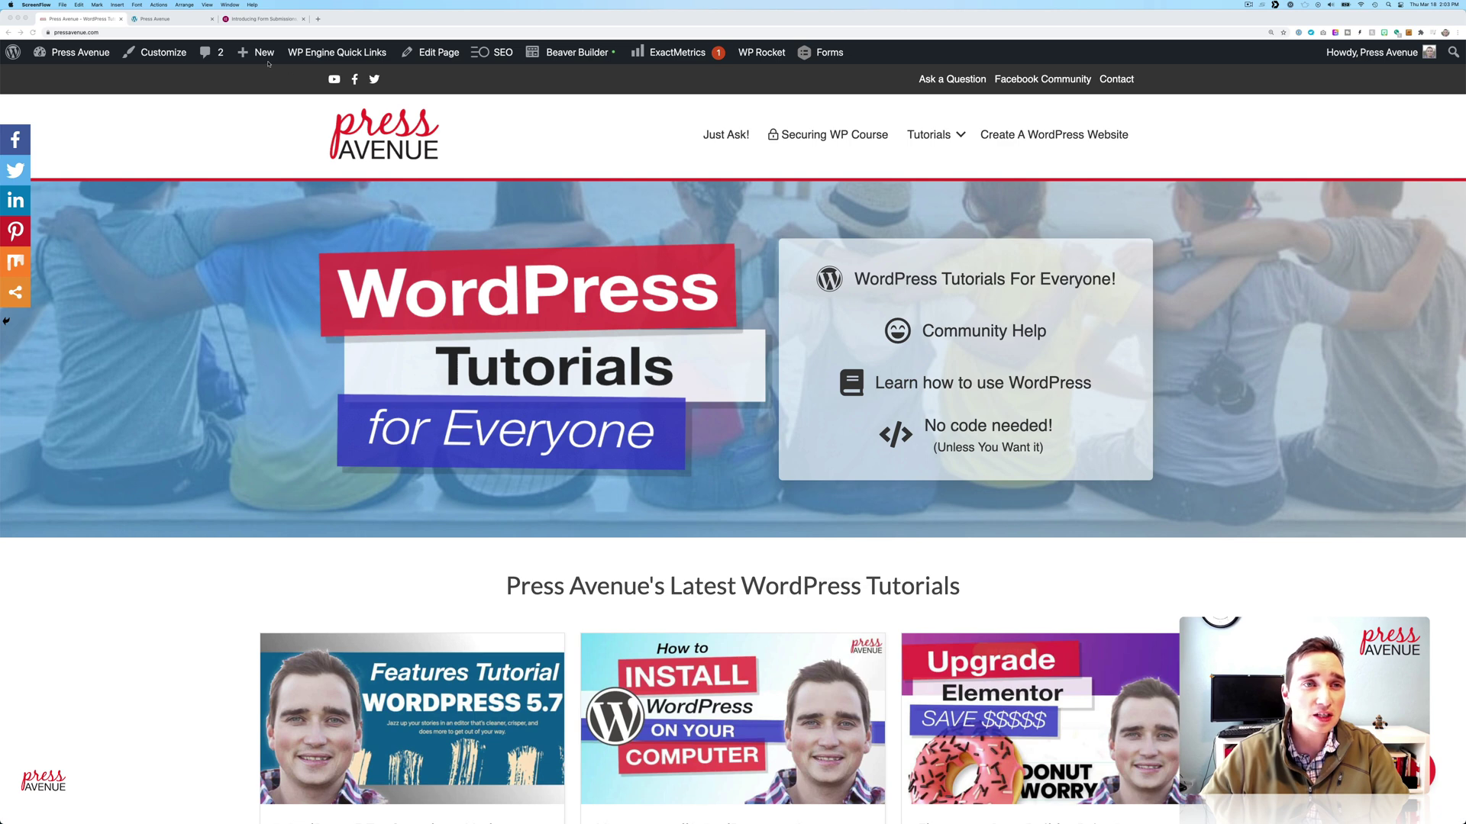
Step: View Elementor's blog post announcing Form Submissions in Elementor Pro 3.2
left_click(251, 19)
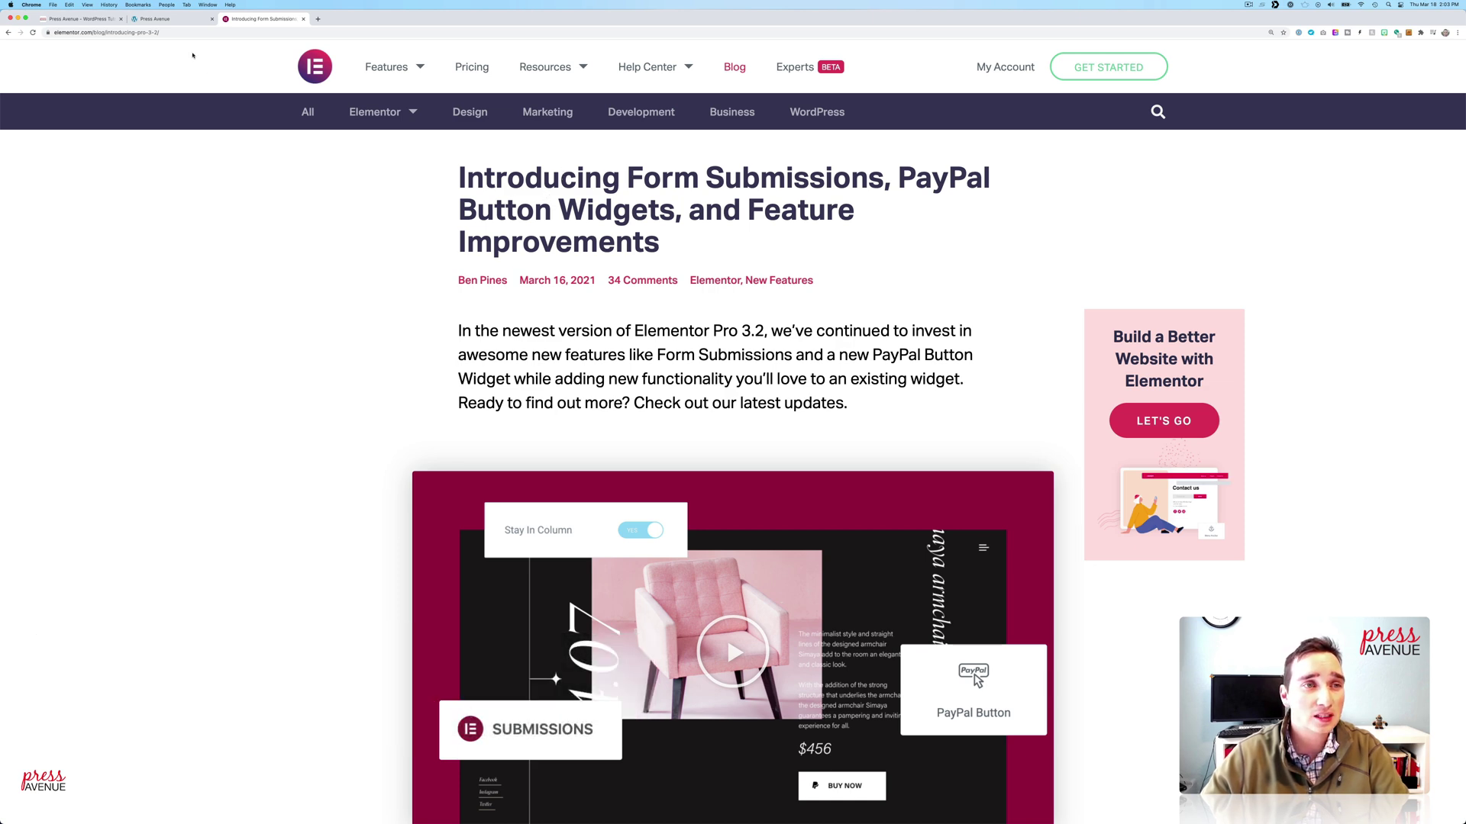
Step: Check the WordPress Plugins list to confirm Elementor Pro 3.2.0 is installed
left_click(173, 20)
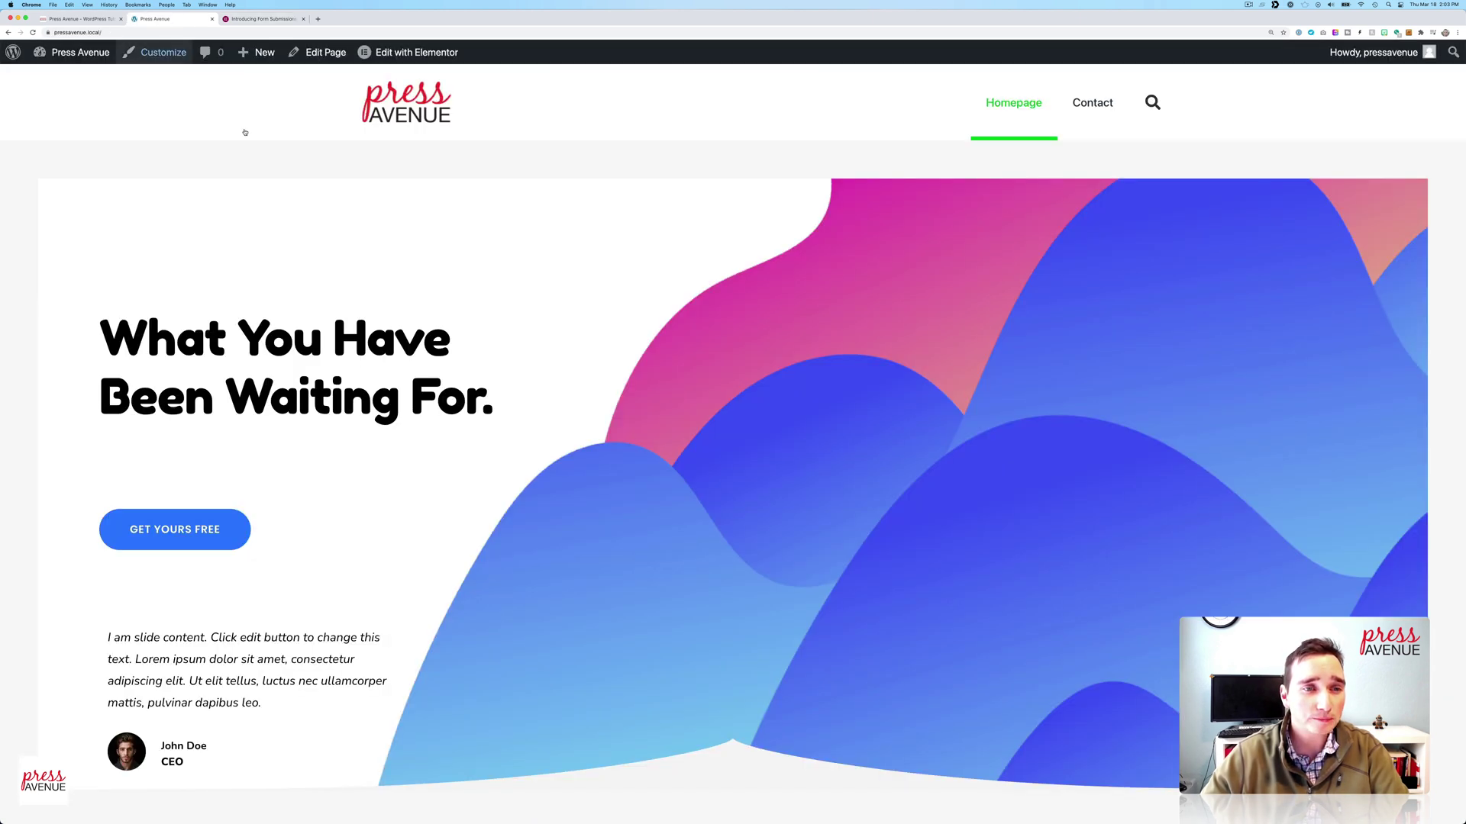
scroll(501, 302, "down", 1)
scroll(501, 301, "up", 1)
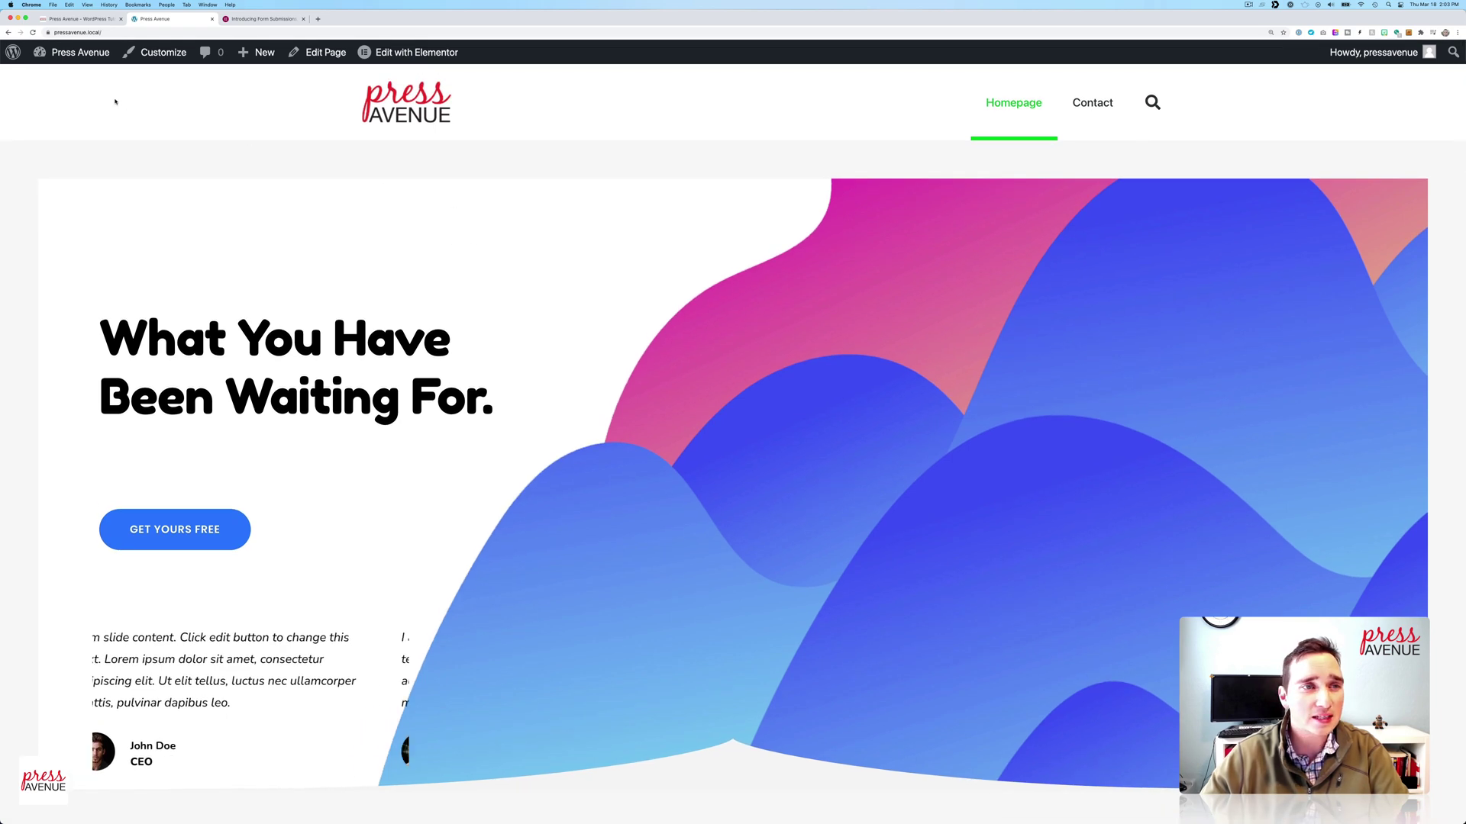
mouse_move(72, 52)
left_click(57, 78)
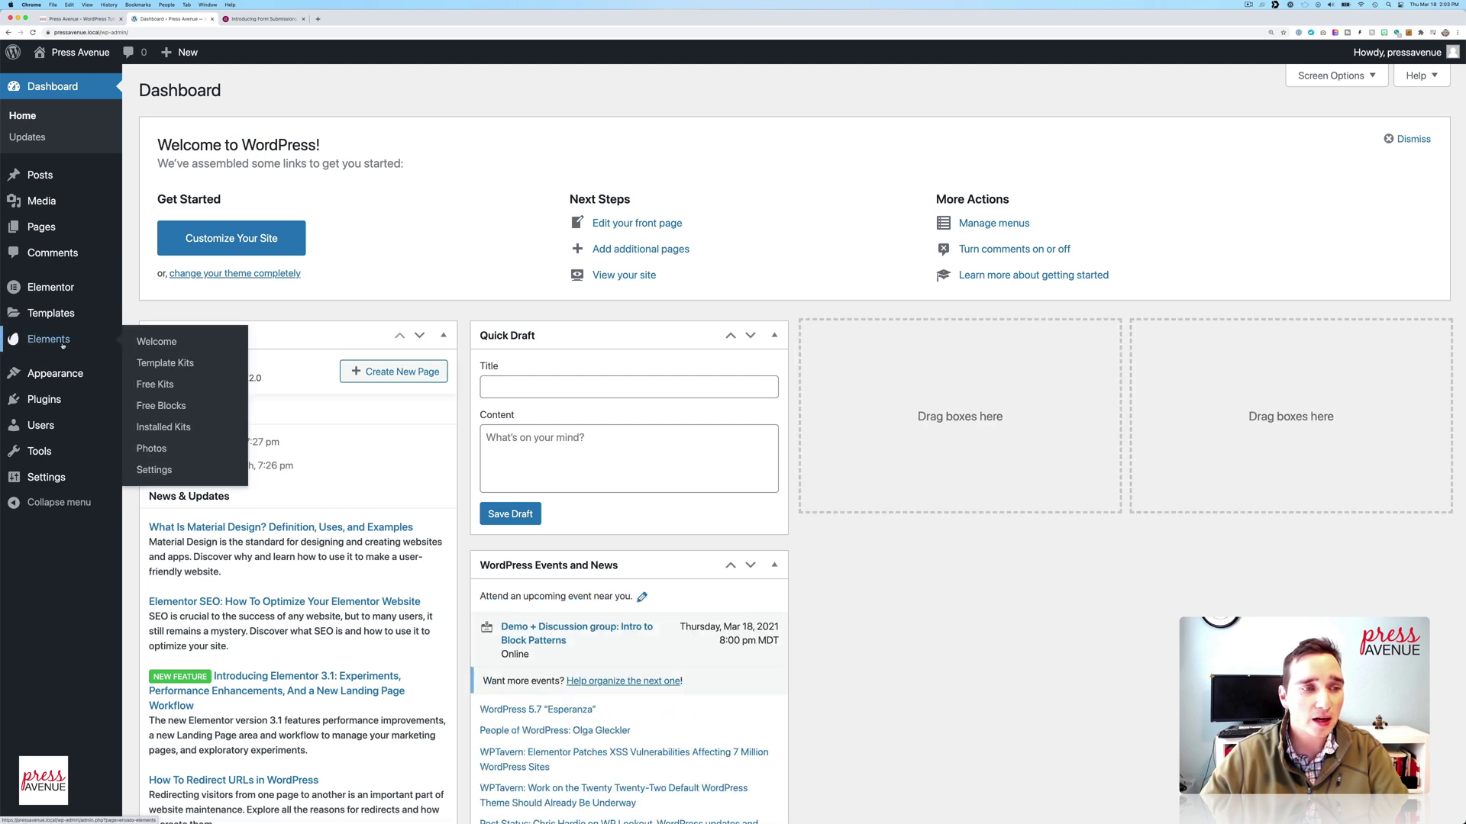
left_click(44, 399)
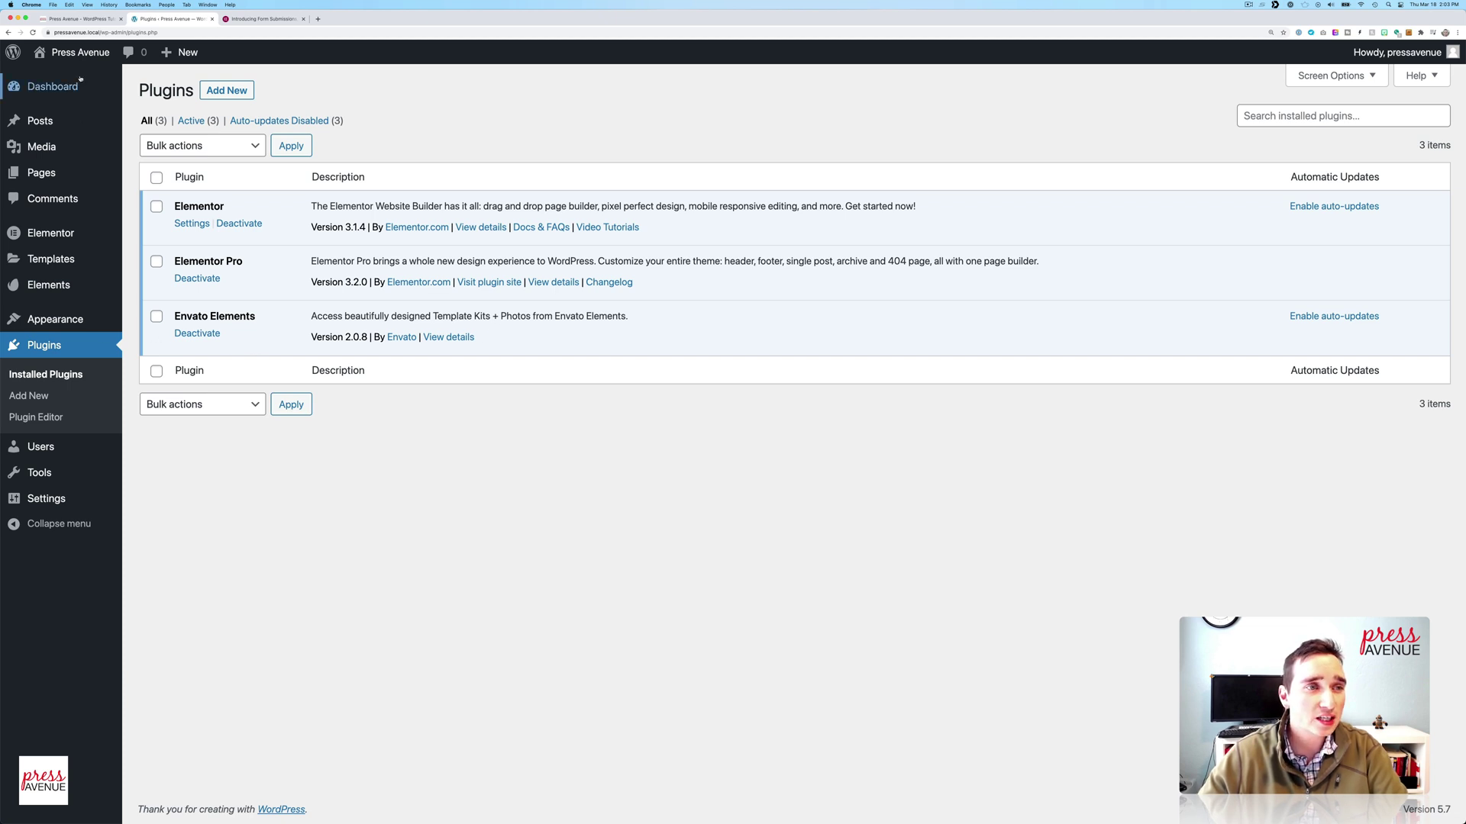
Step: Go from the homepage to the Contact page and open it in Elementor
left_click(76, 52)
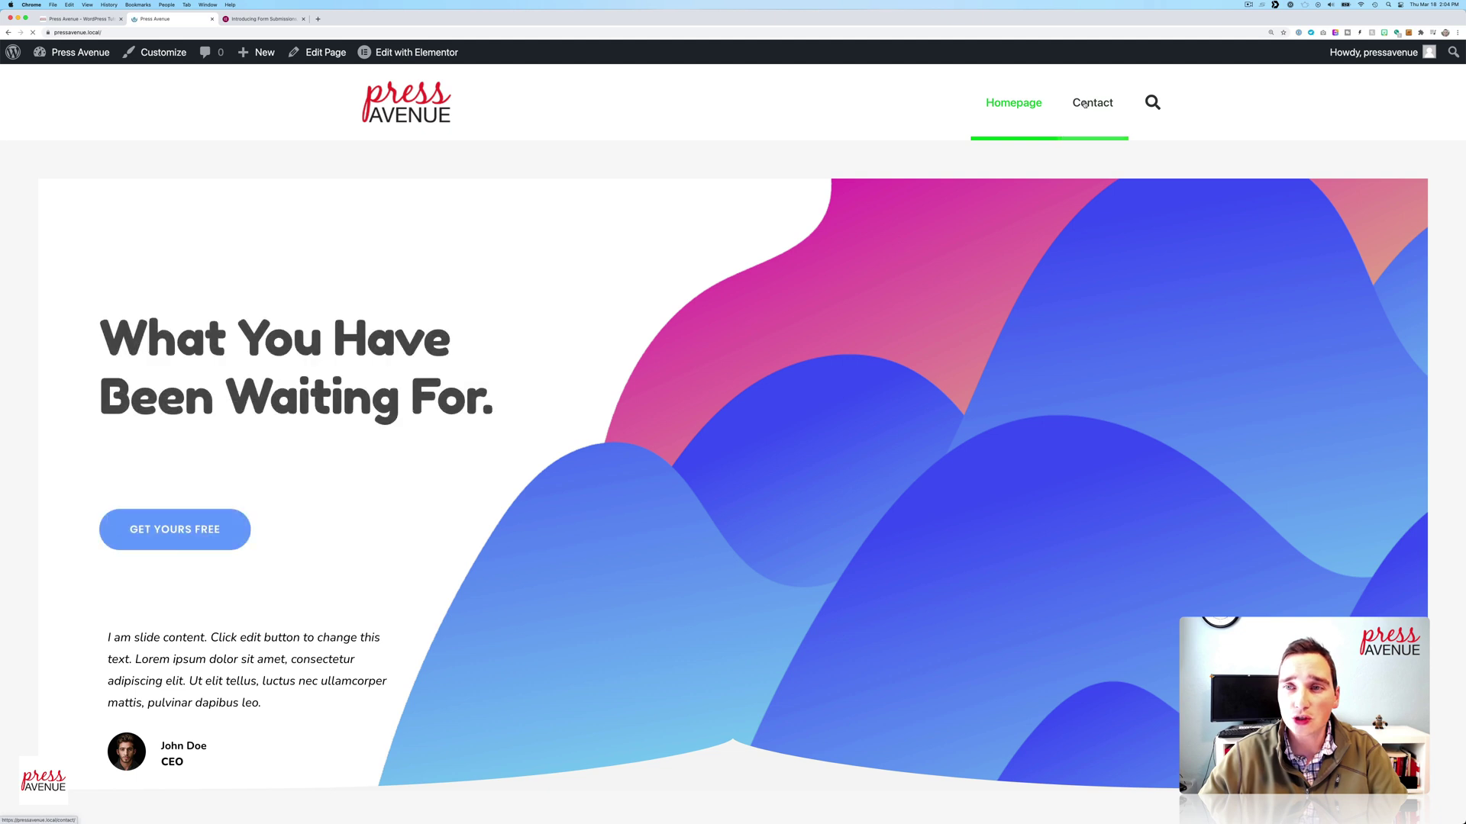
left_click(1085, 117)
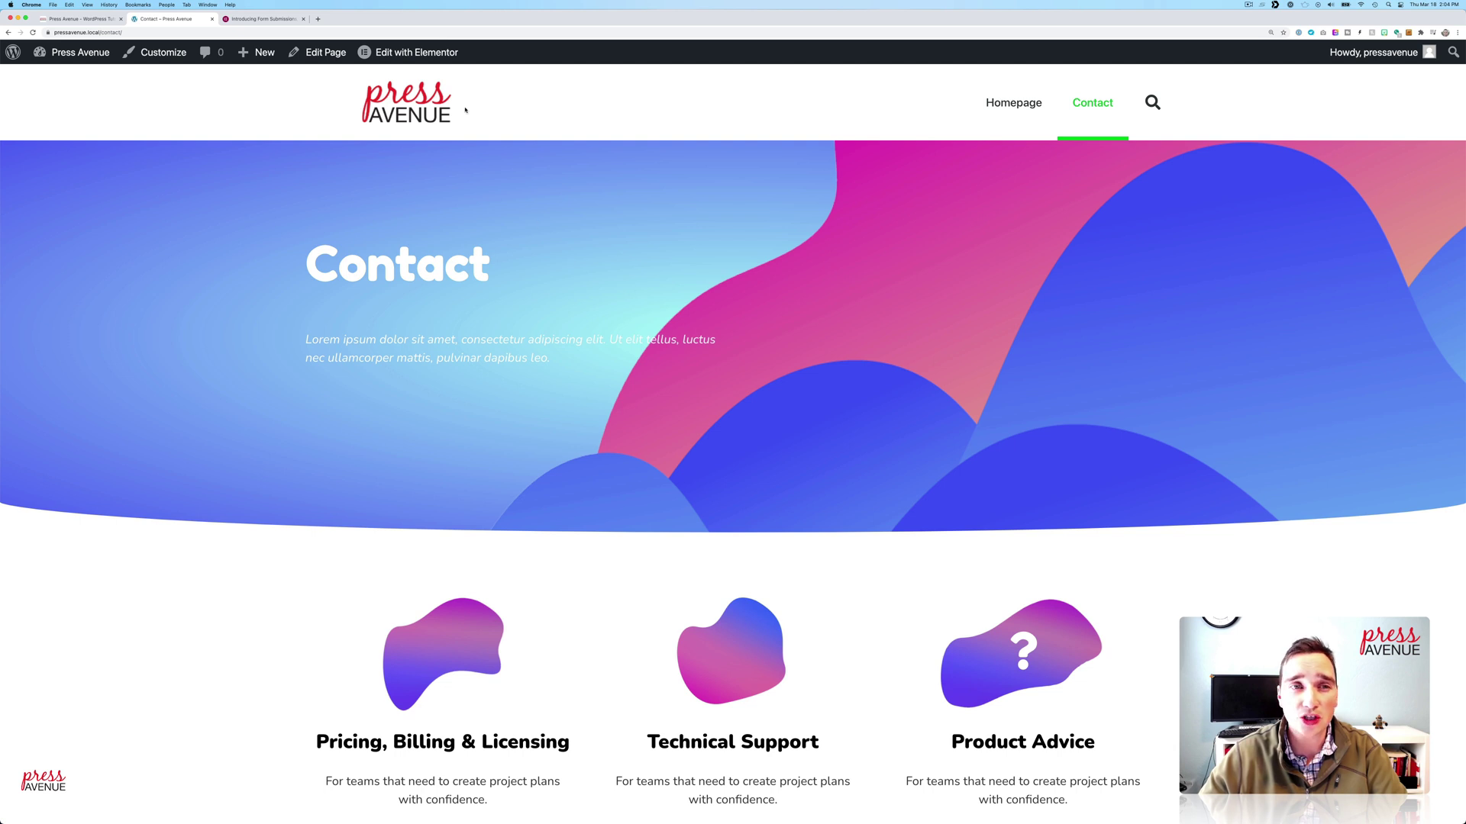
left_click(400, 51)
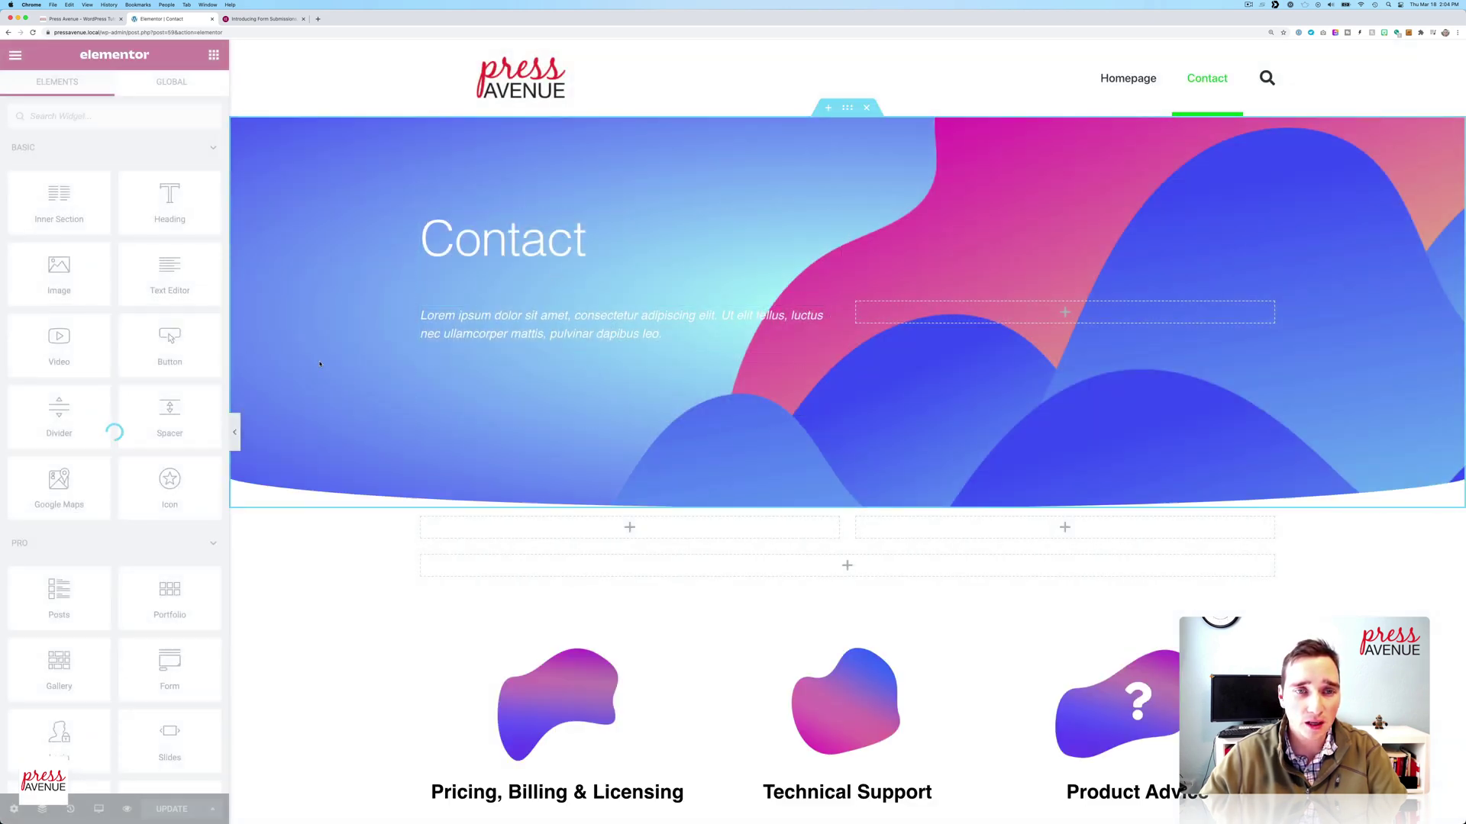
Step: Drag the Pro Form widget into the left column below the Contact header
scroll(514, 344, "down", 3)
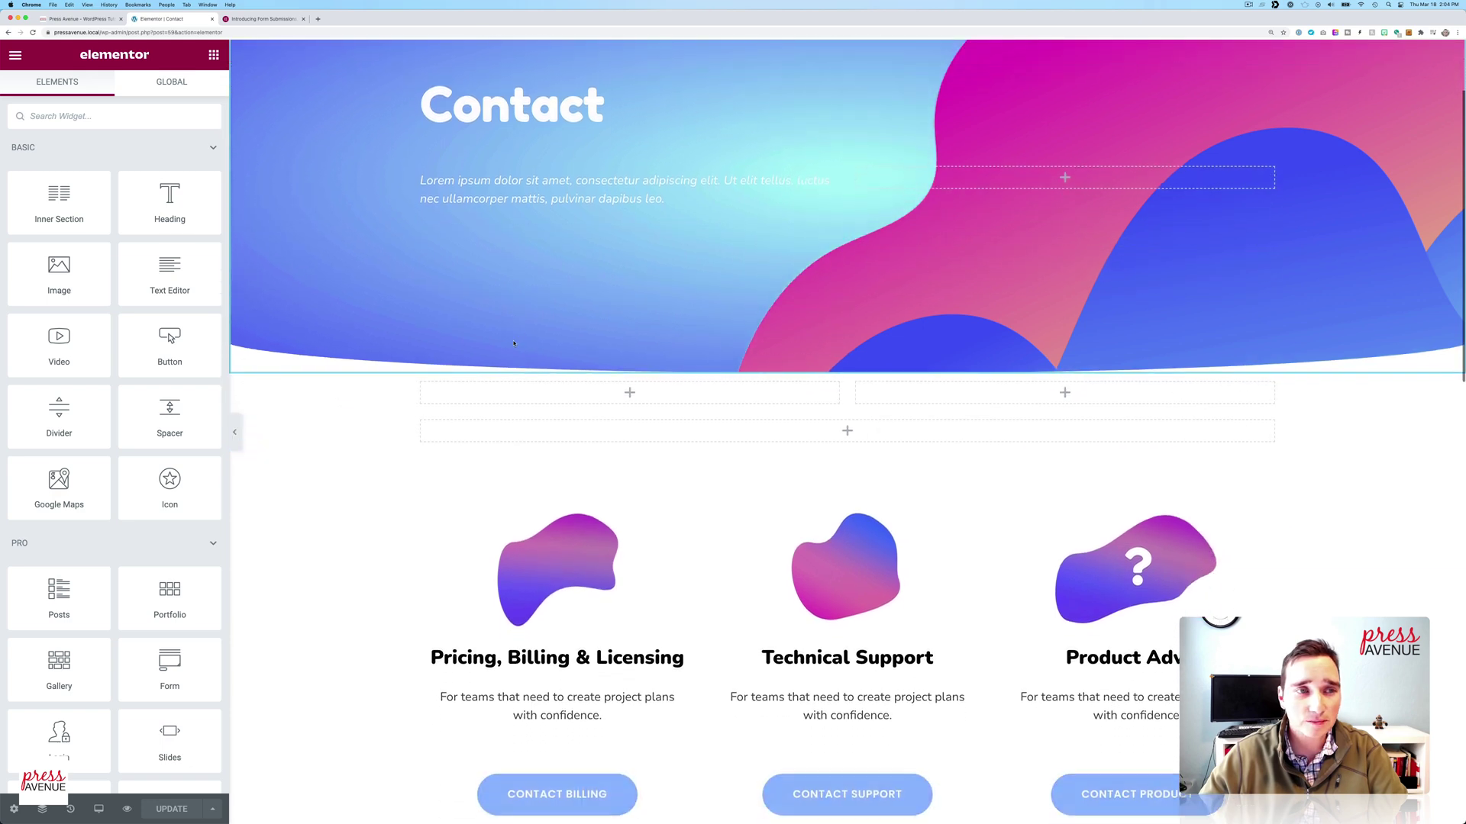
scroll(514, 344, "down", 2)
scroll(180, 304, "down", 5)
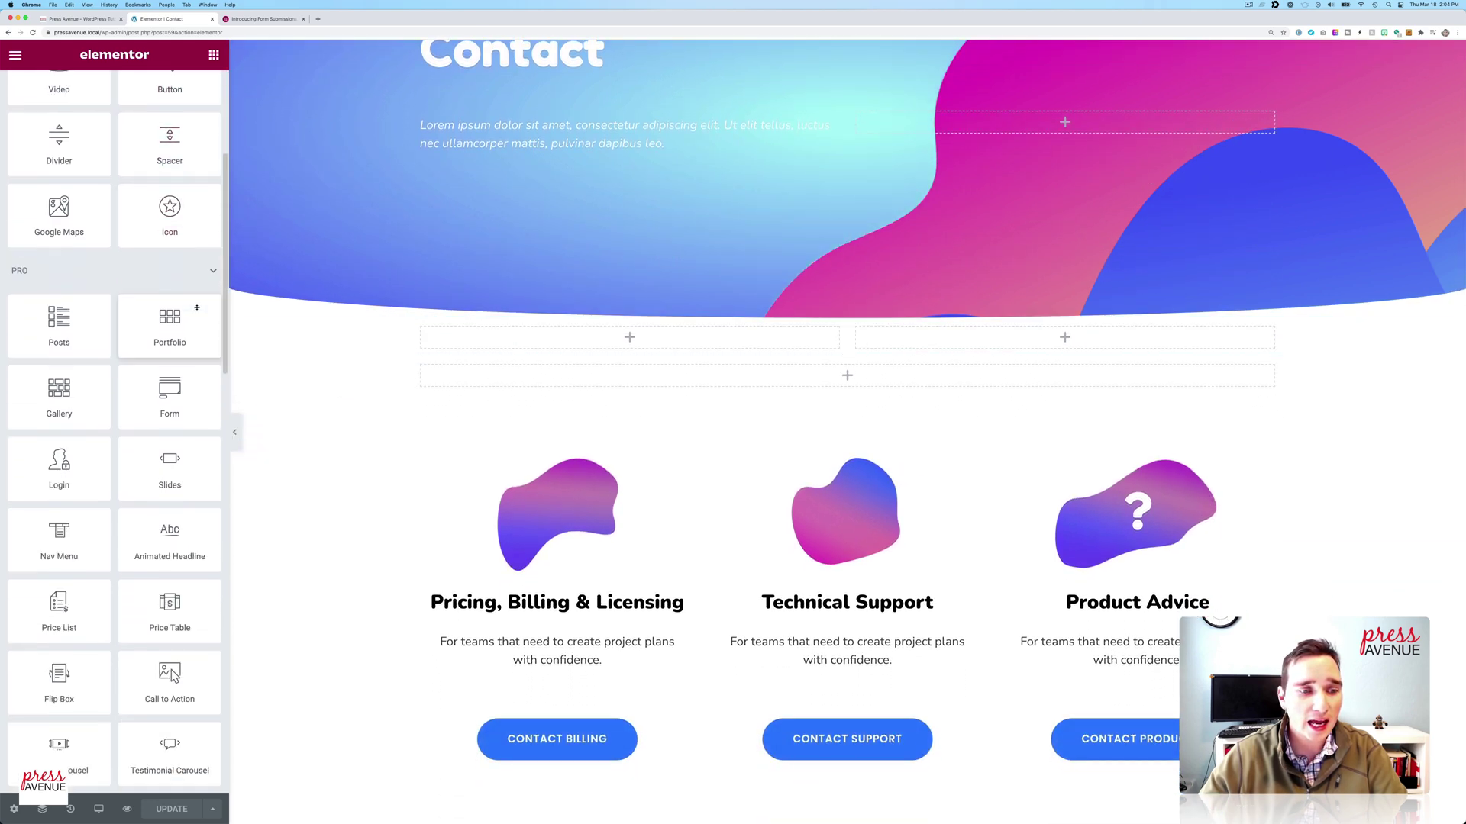
scroll(196, 308, "down", 2)
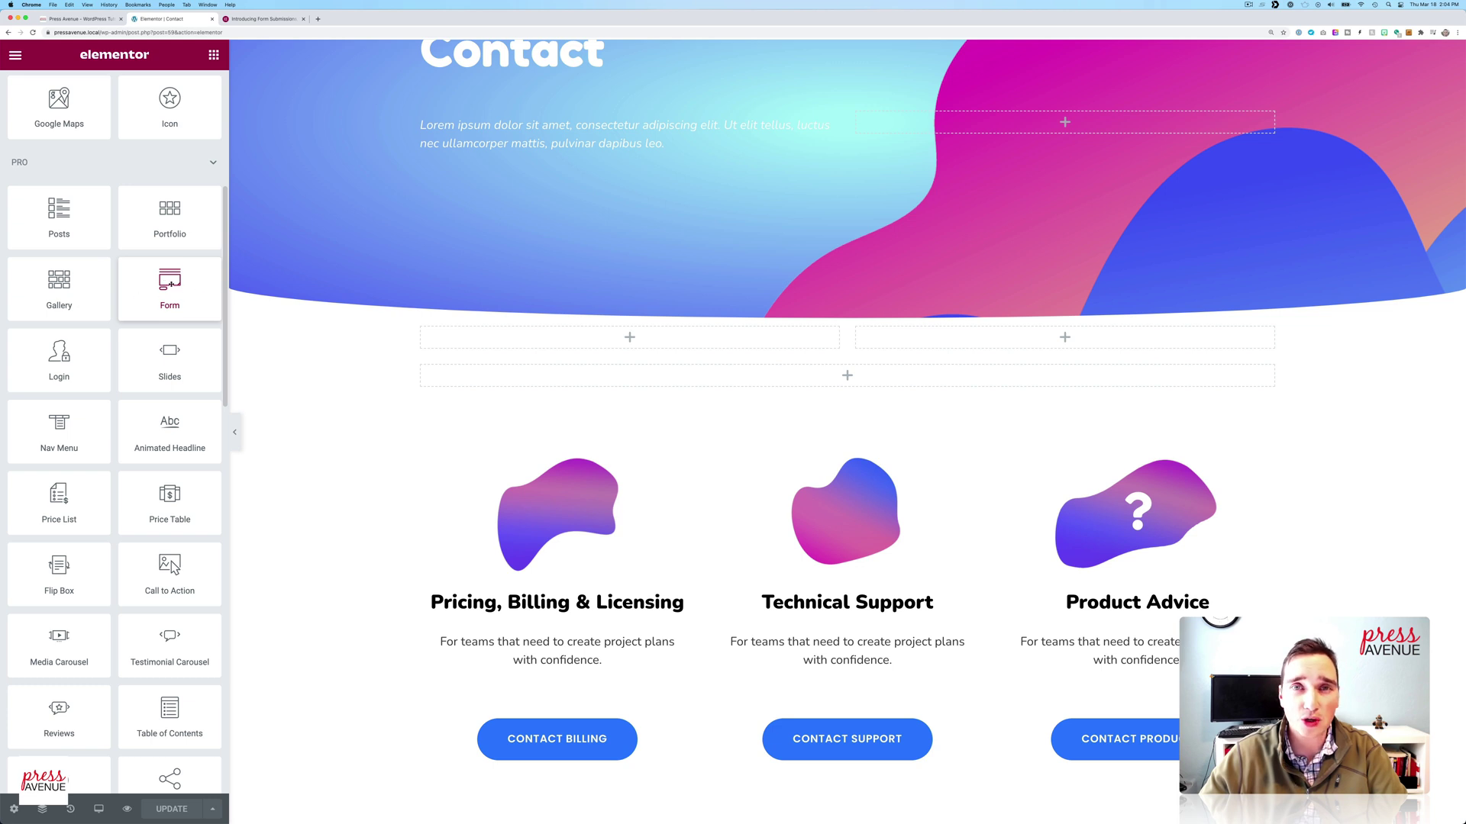
left_click_drag(169, 290, 525, 337)
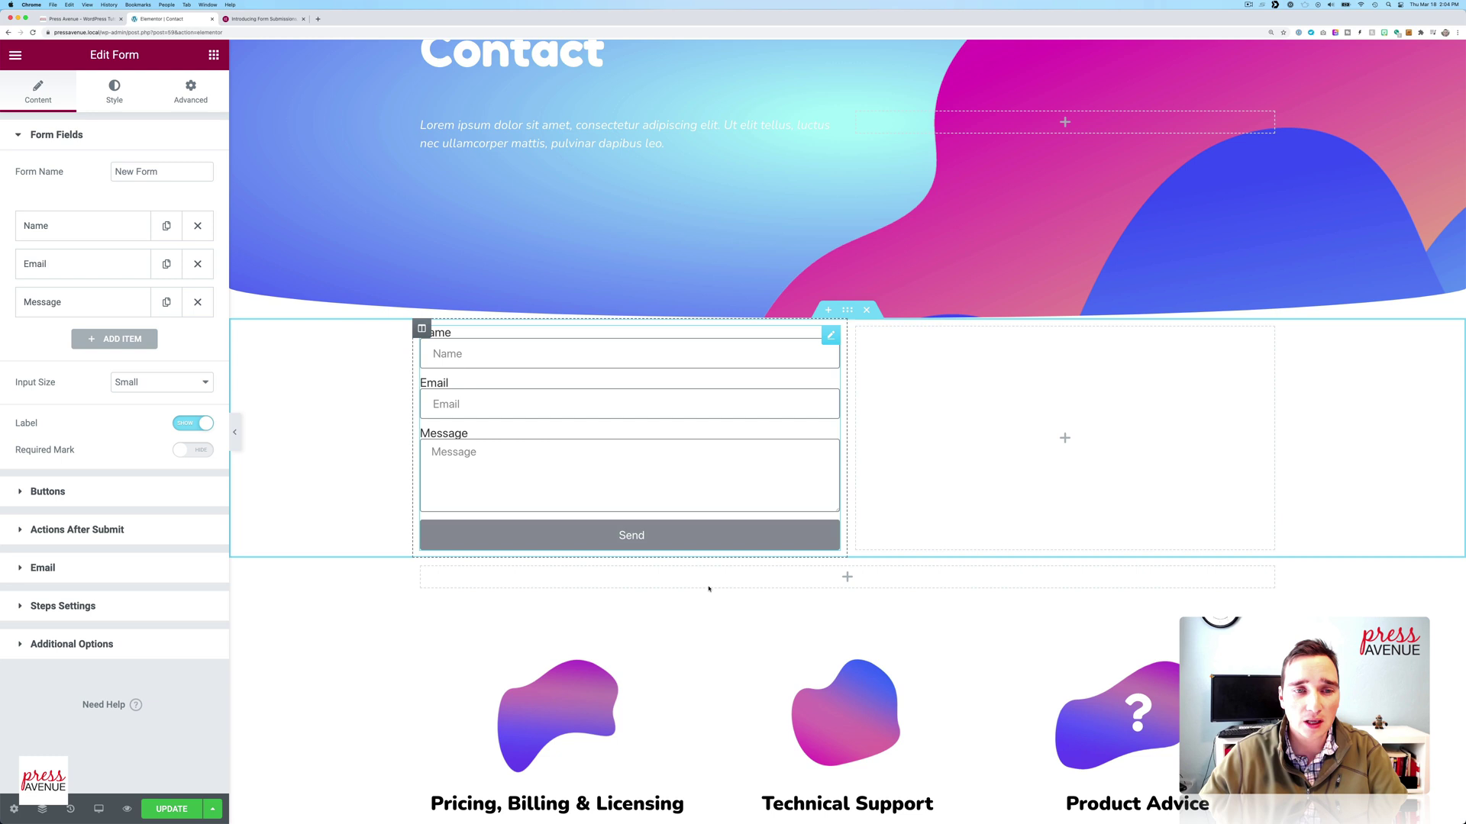
Step: Replace the Form Name 'New Form' with 'Contact Us Form'
scroll(708, 589, "down", 2)
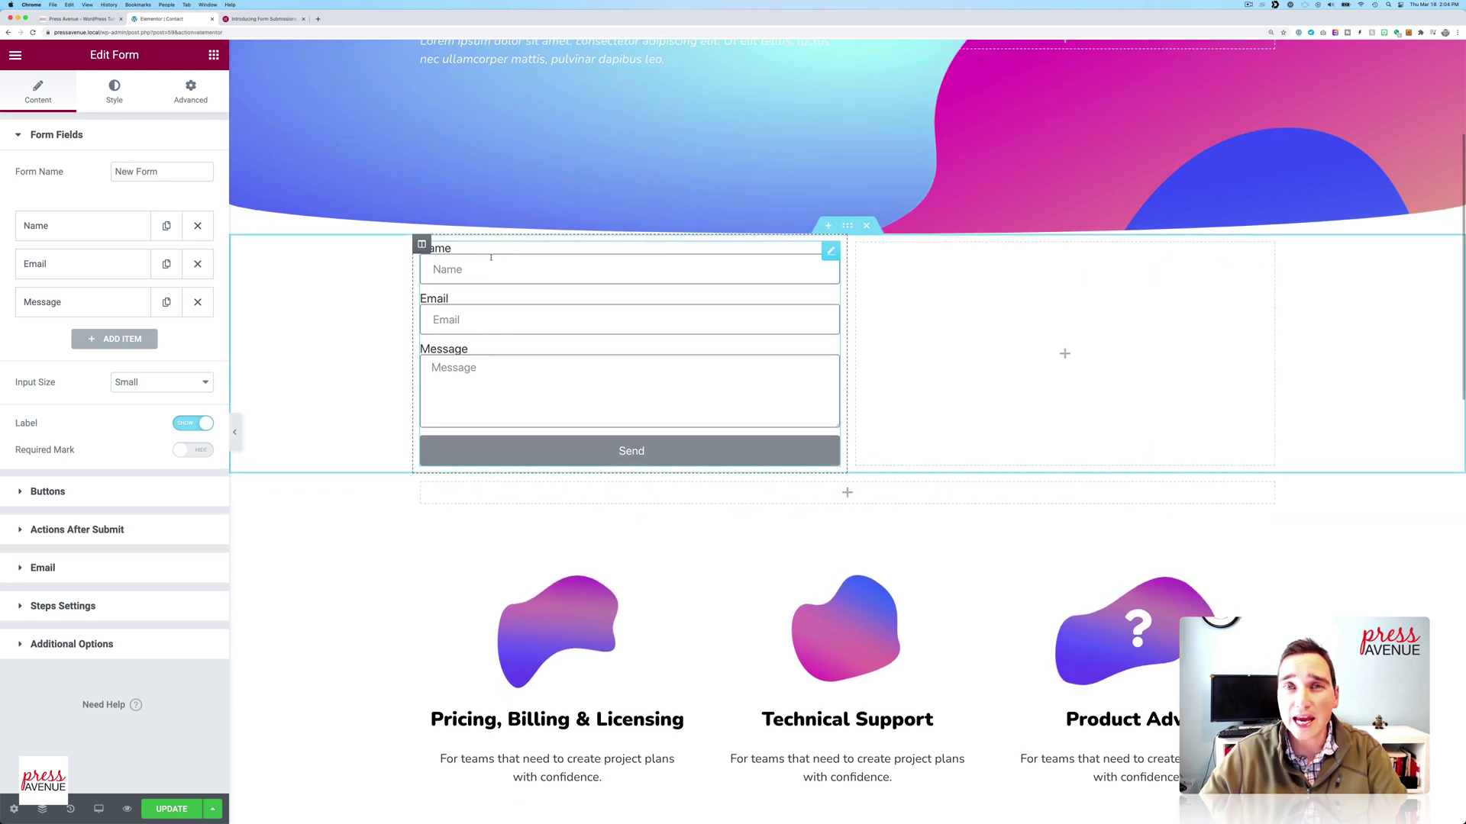
left_click(152, 171)
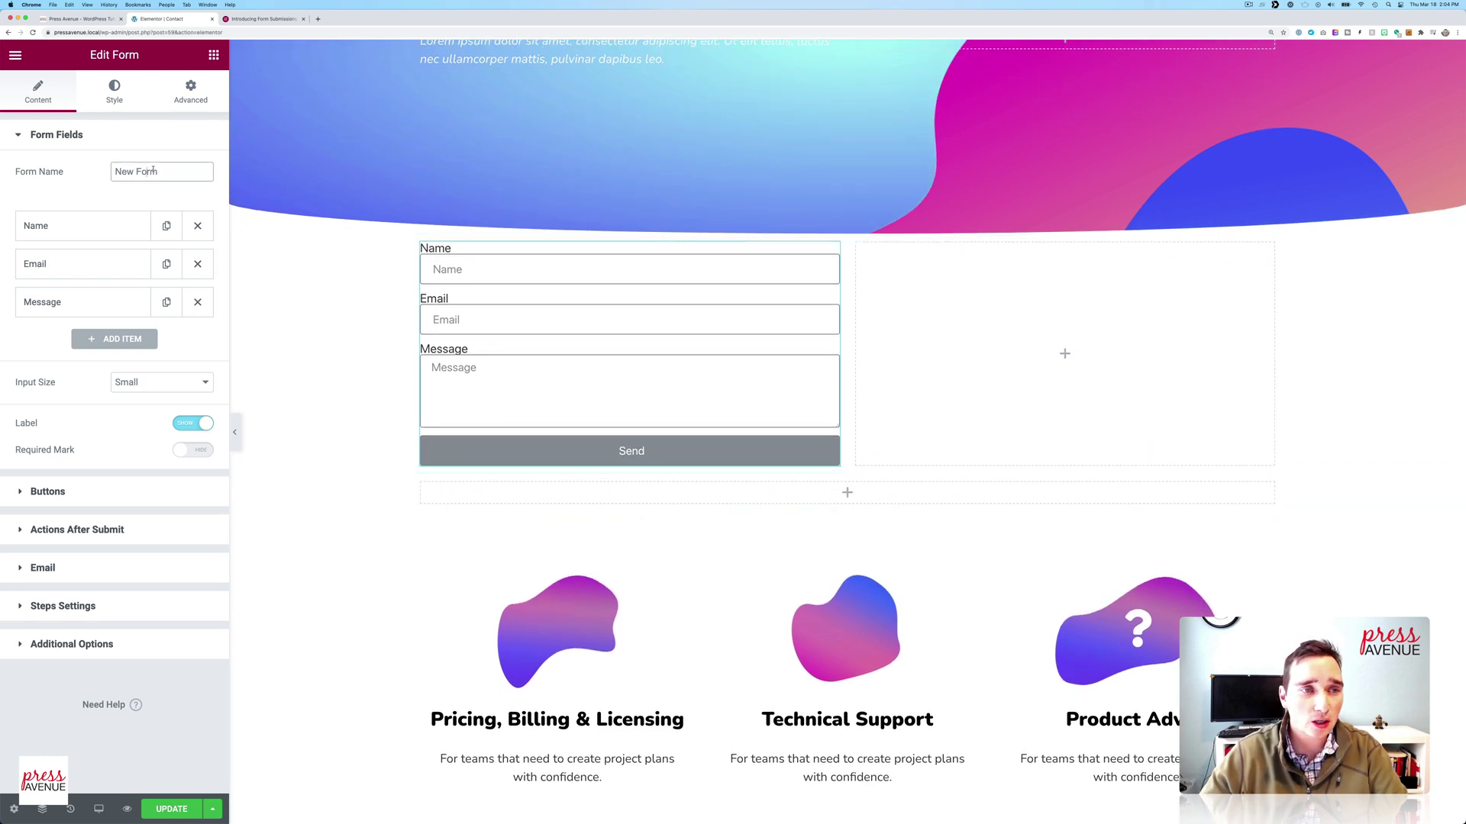
triple_click(153, 171)
type("Co")
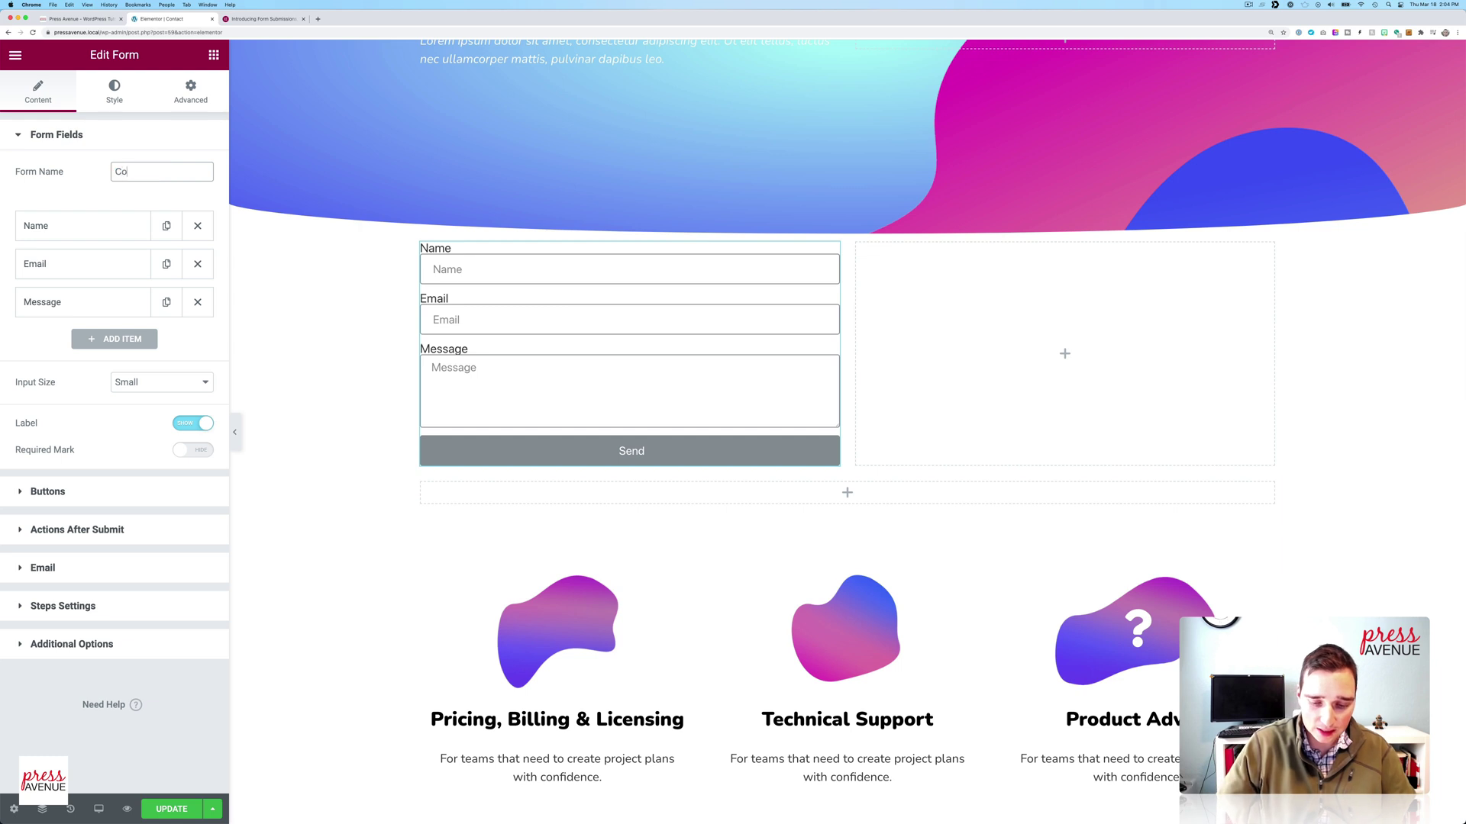
type("ntact Us Form")
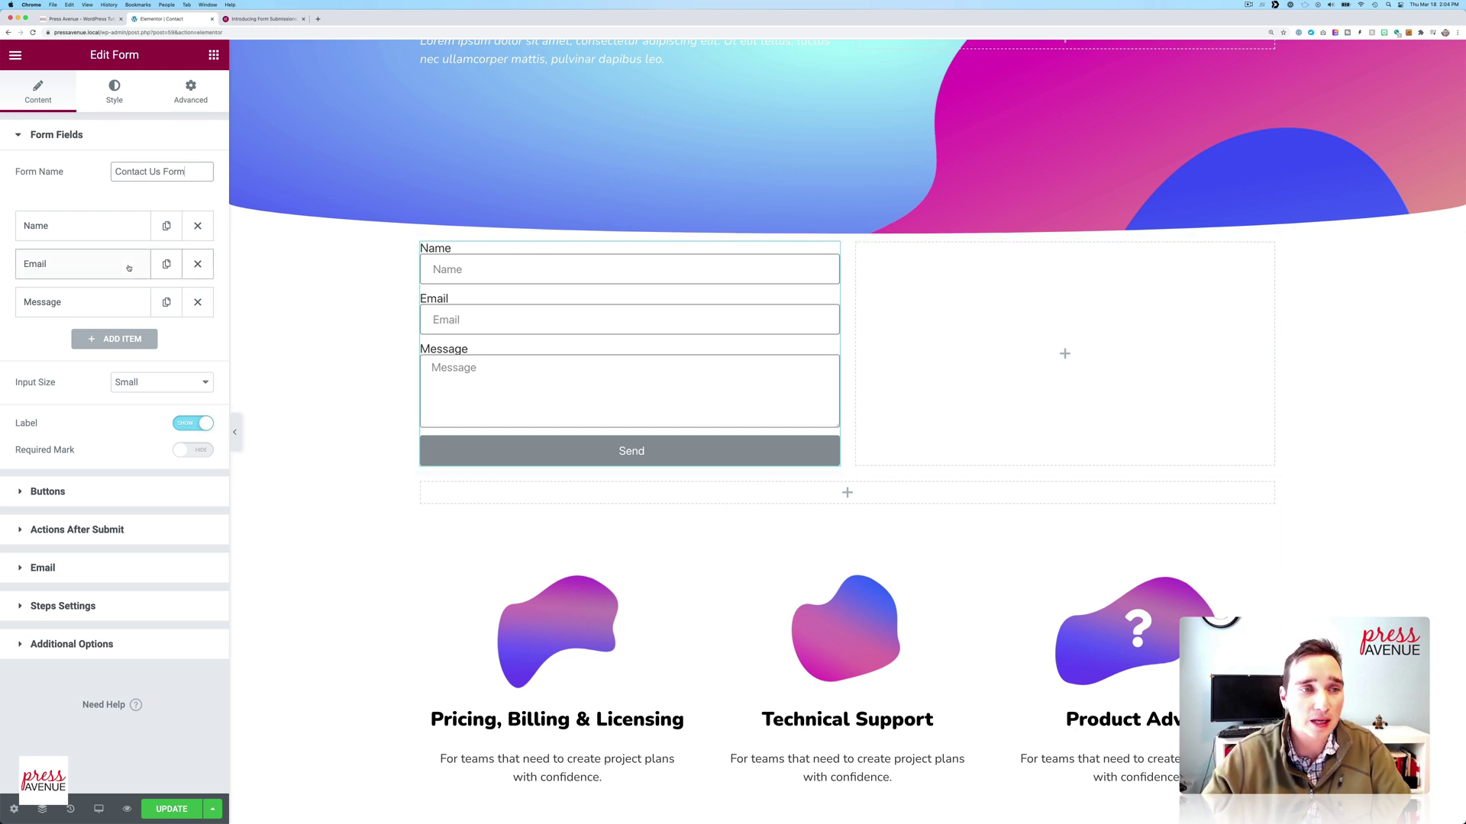
Step: Relabel the Name field 'Your Name' and make it required
left_click(32, 226)
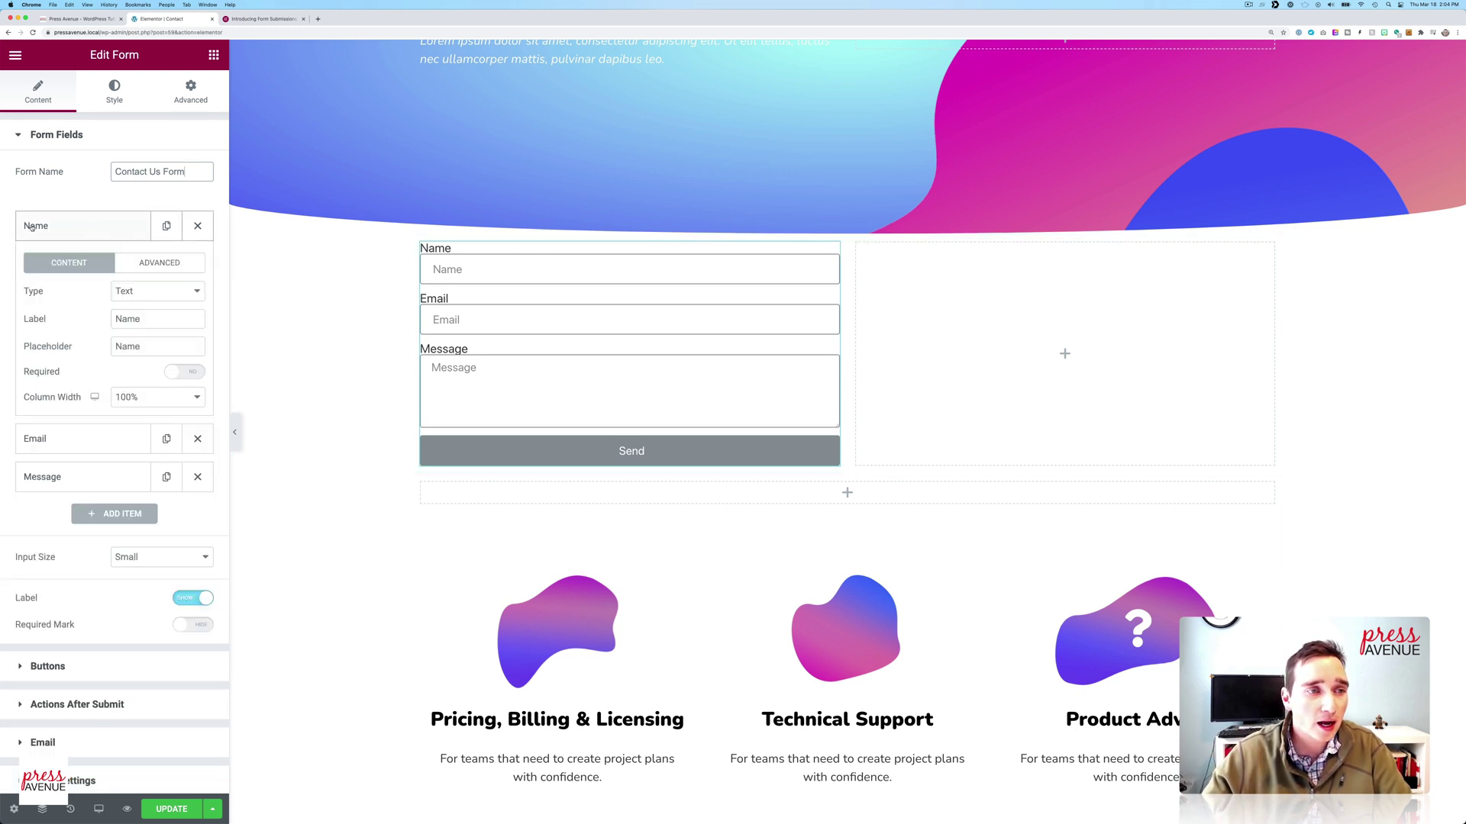
left_click(116, 319)
type("Your")
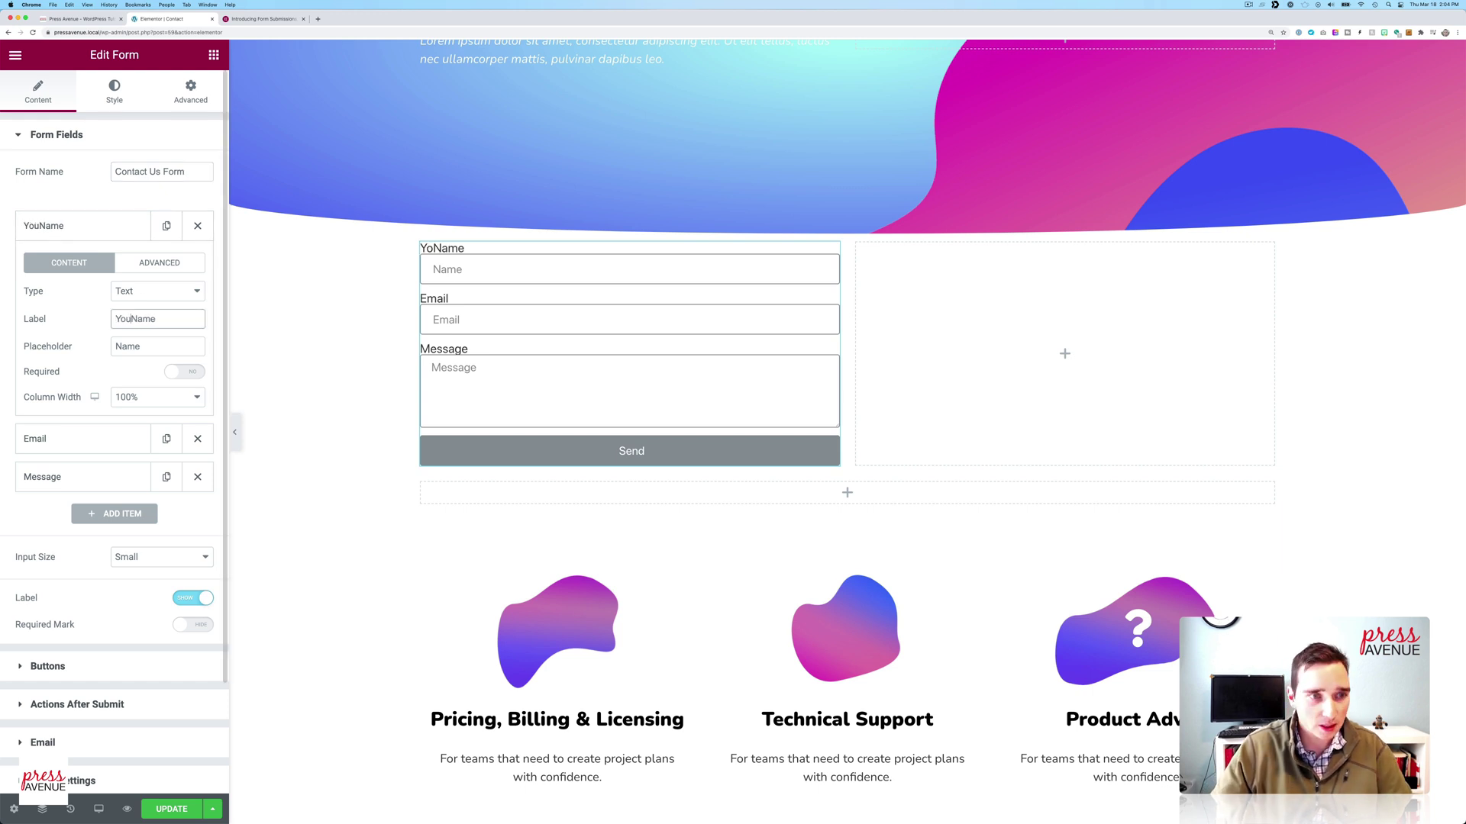
left_click(146, 349)
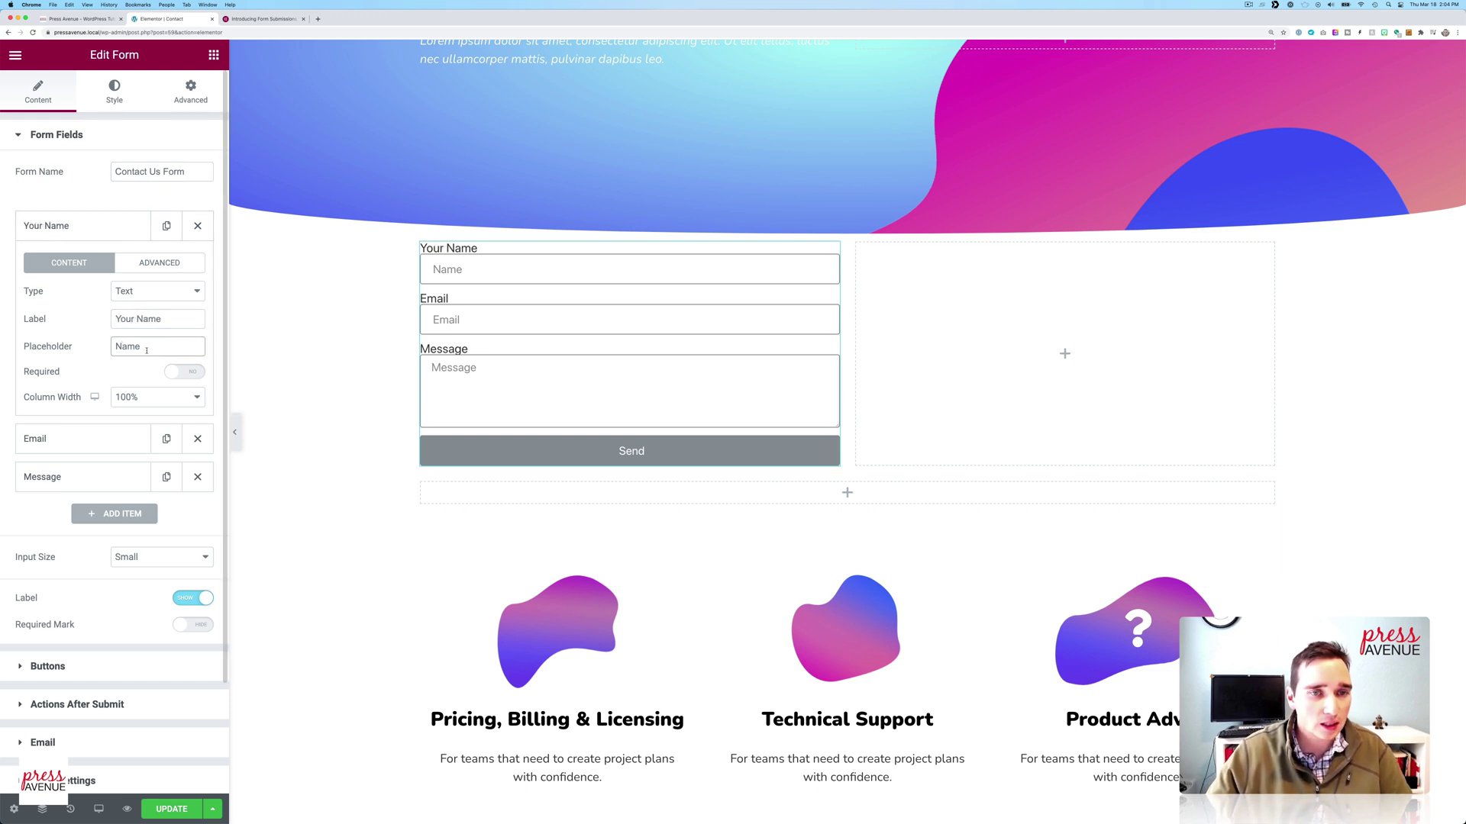
scroll(148, 379, "down", 2)
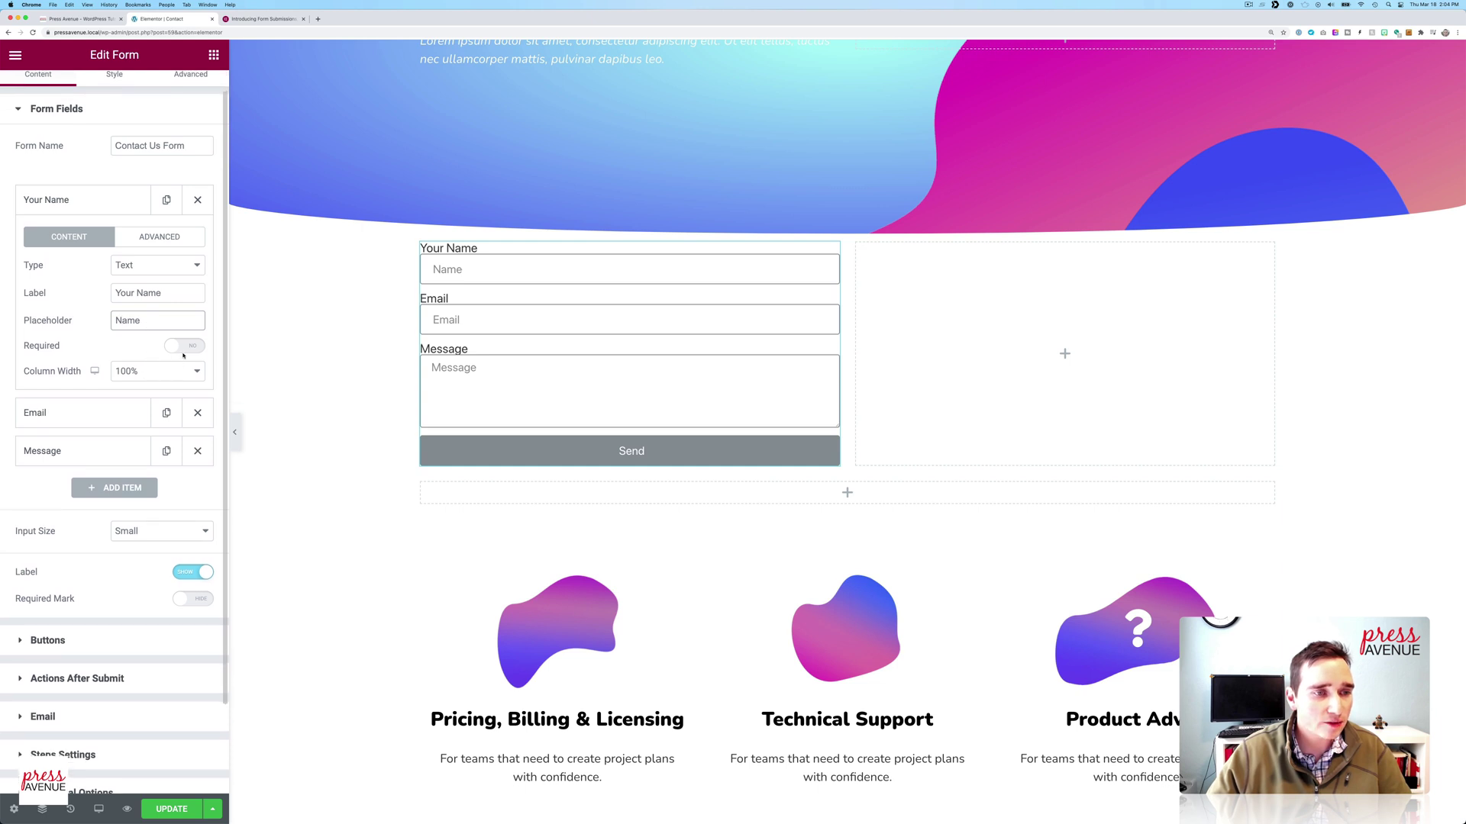
left_click(184, 319)
scroll(145, 352, "down", 2)
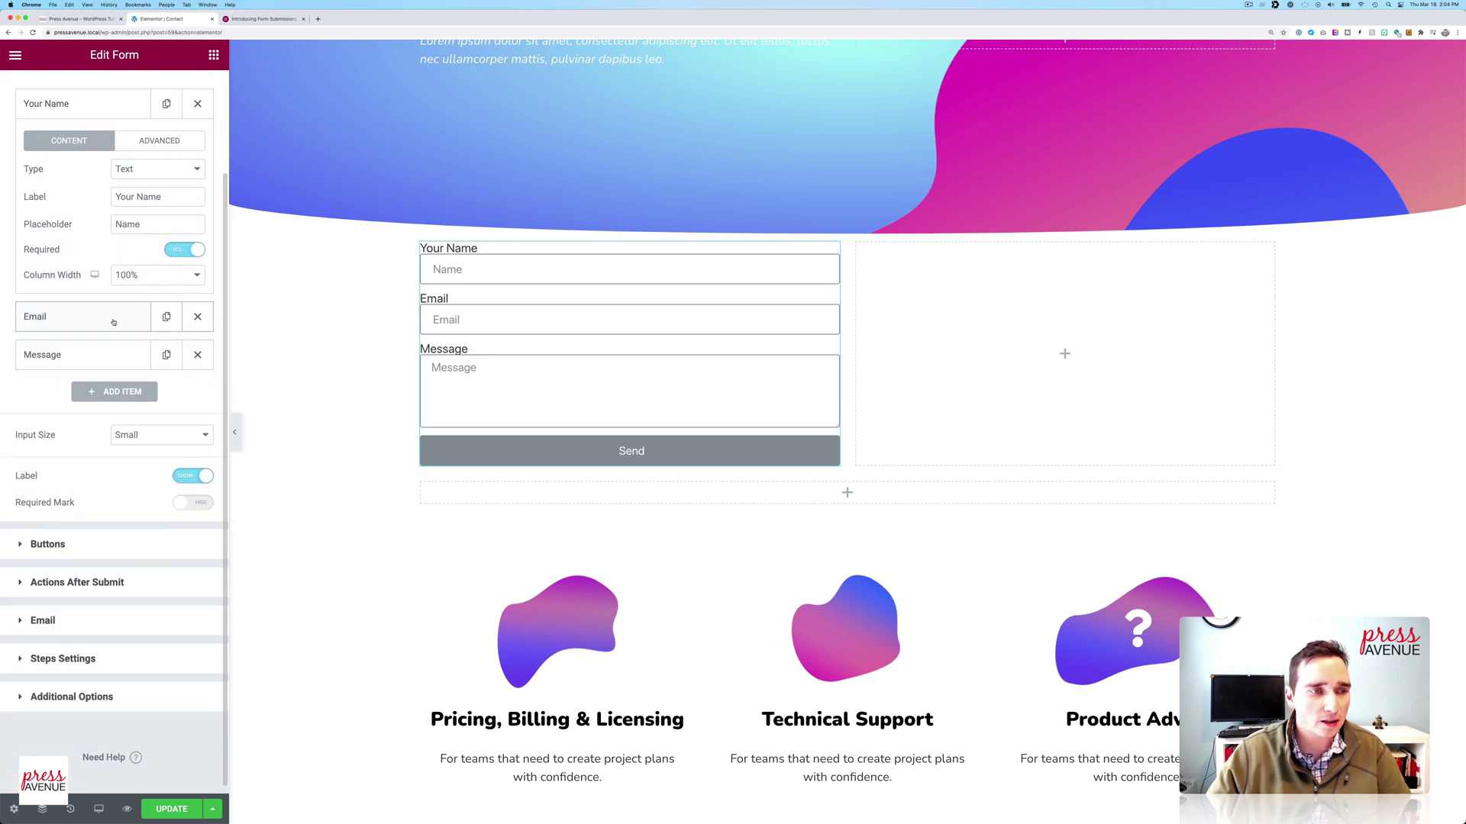
Step: Relabel Message 'What is your question?' with placeholder 'Insert Question Here', and make it required
left_click(112, 321)
scroll(184, 307, "up", 1)
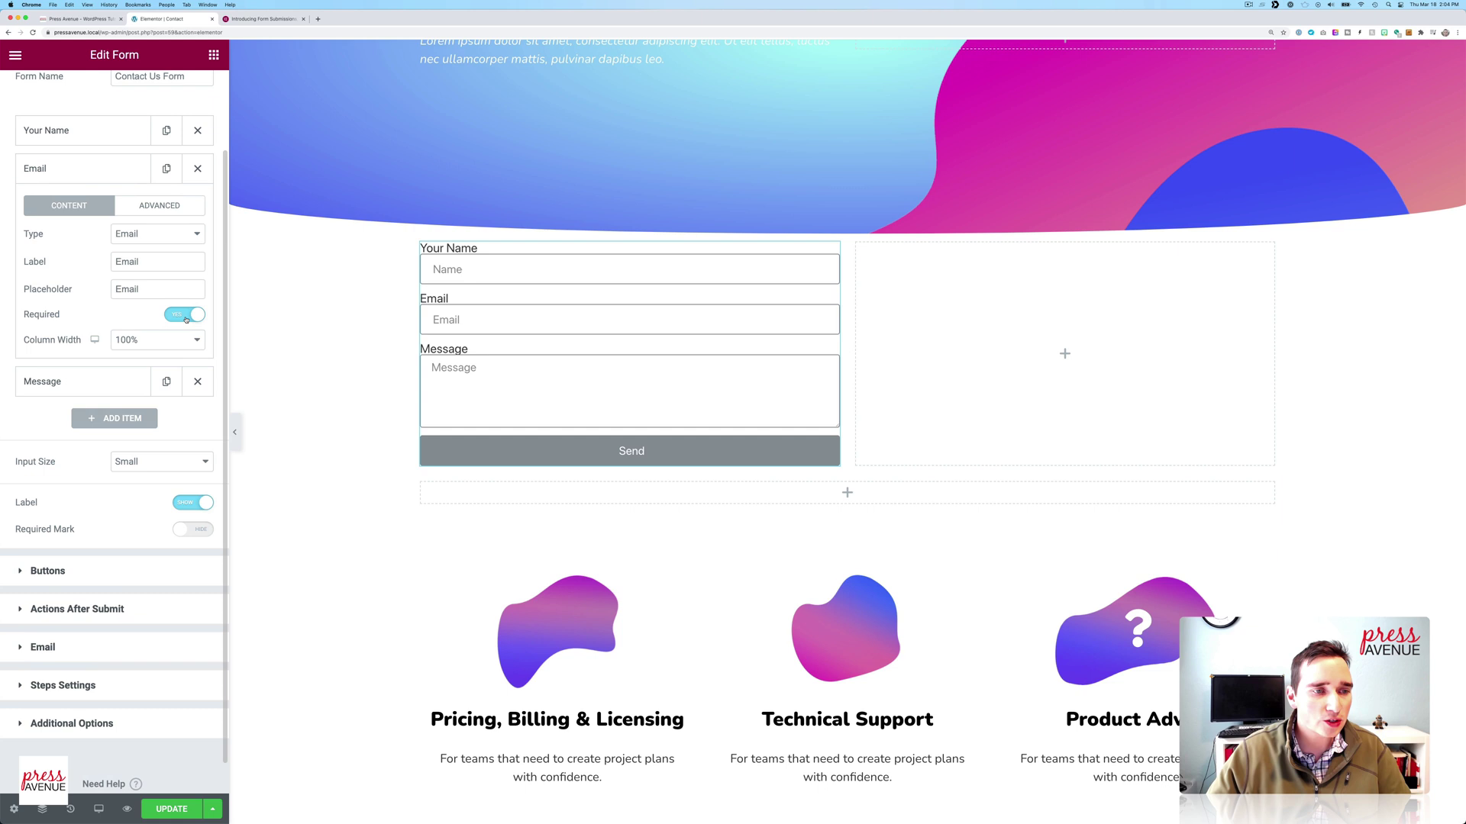
left_click(134, 382)
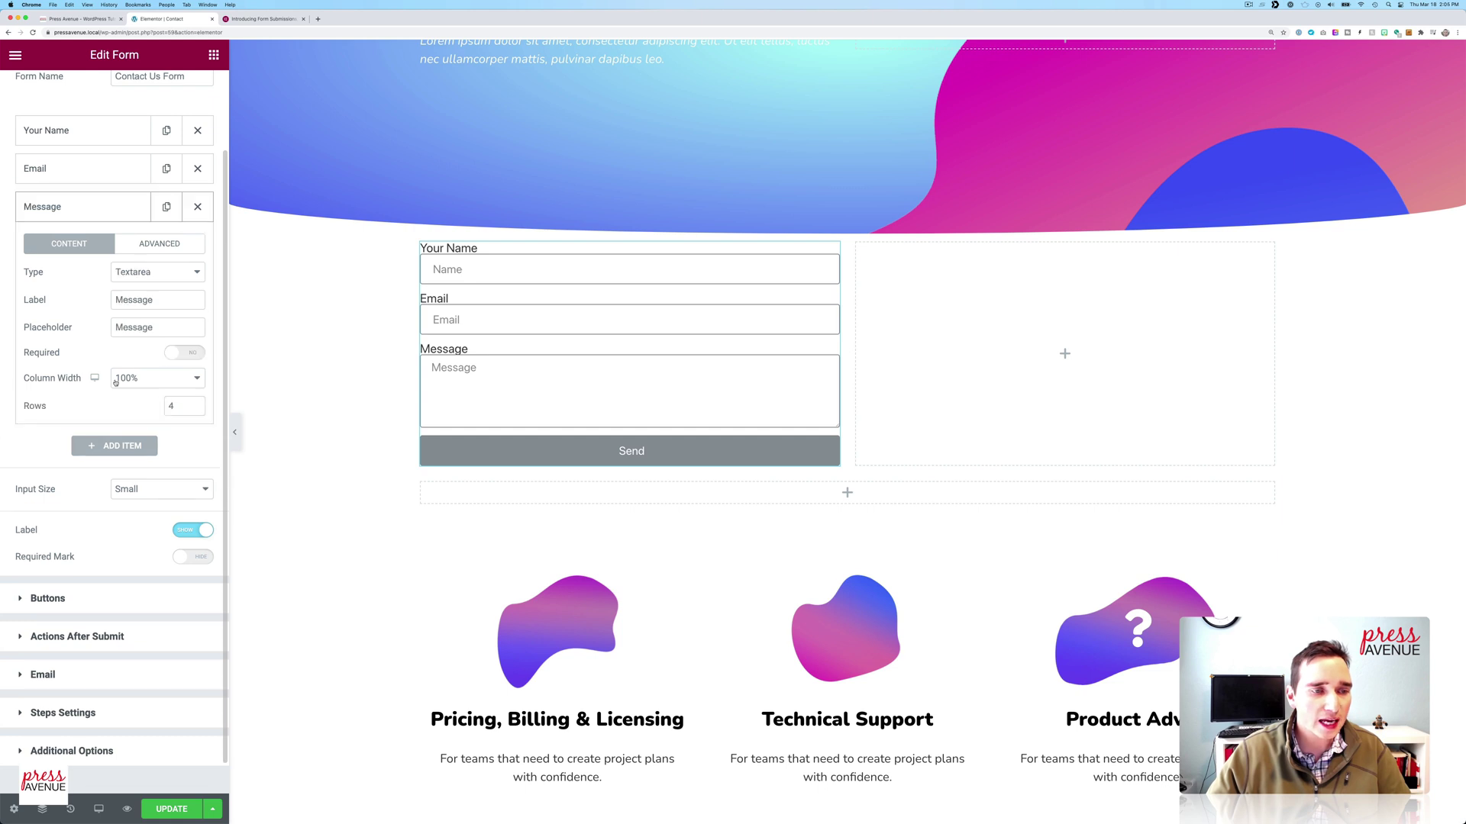
left_click(157, 300)
double_click(157, 300)
type("W")
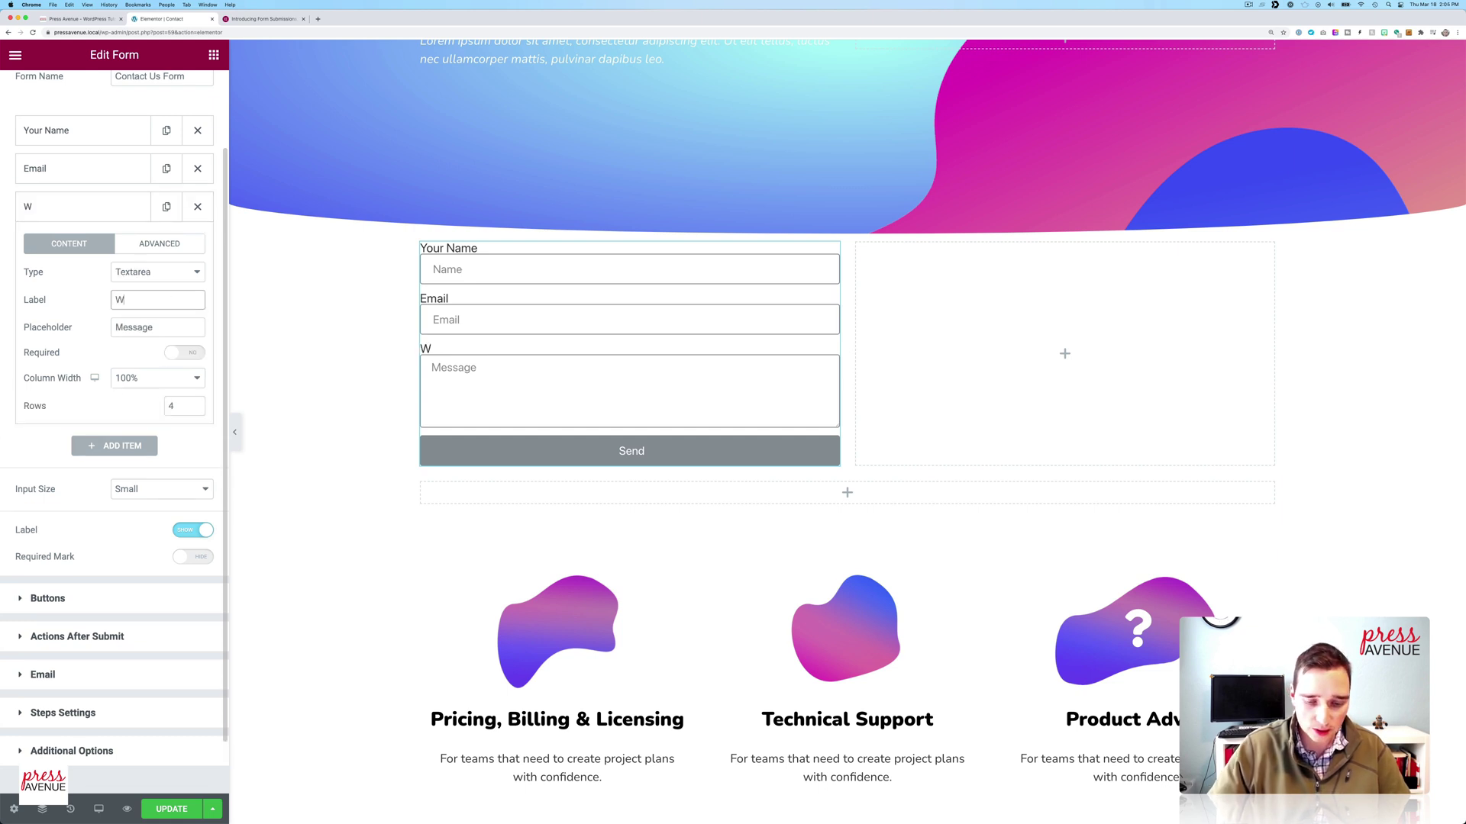
type("hat is your que")
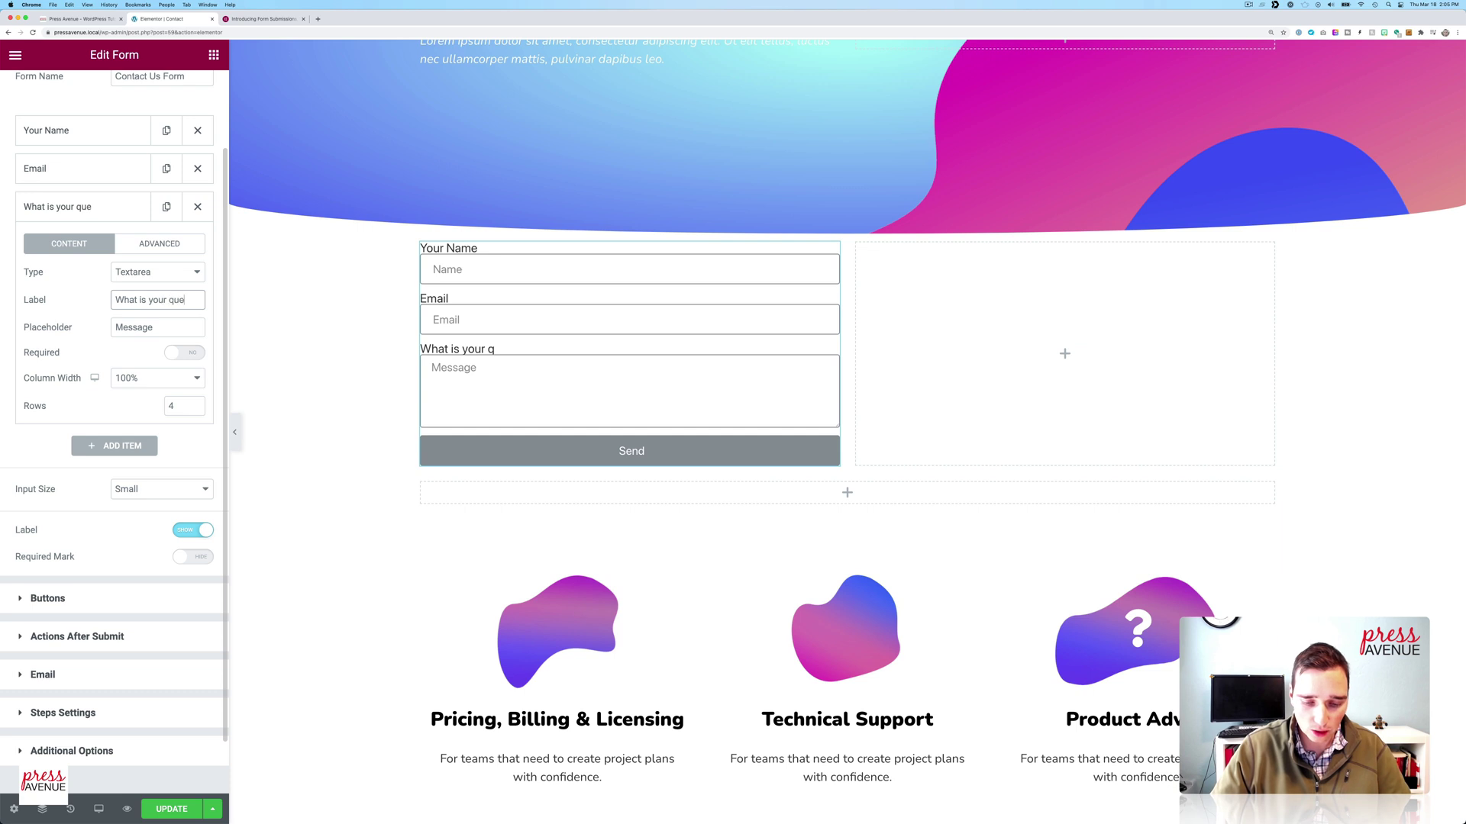
type("stion?")
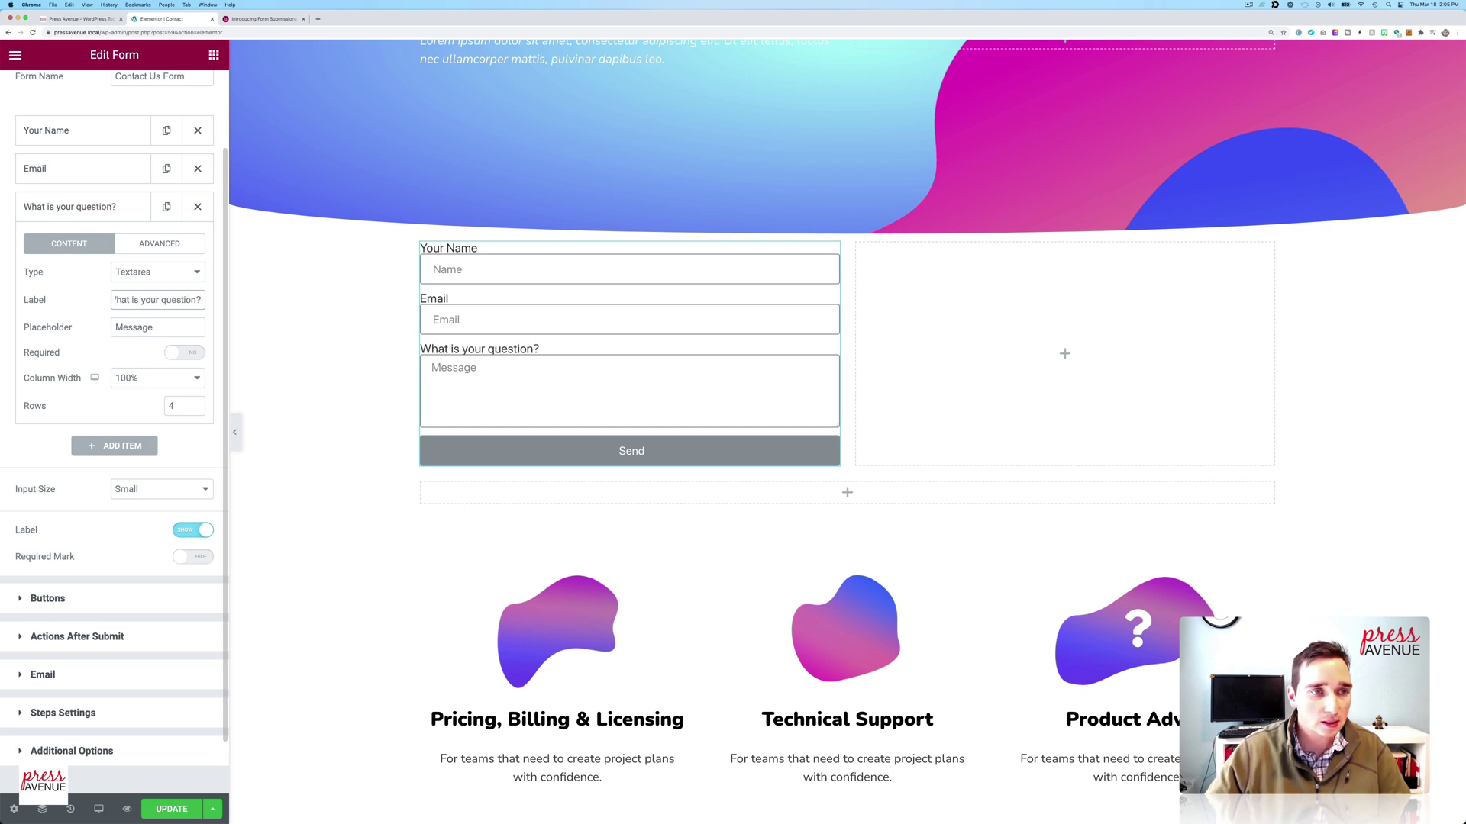
double_click(138, 329)
type("Question")
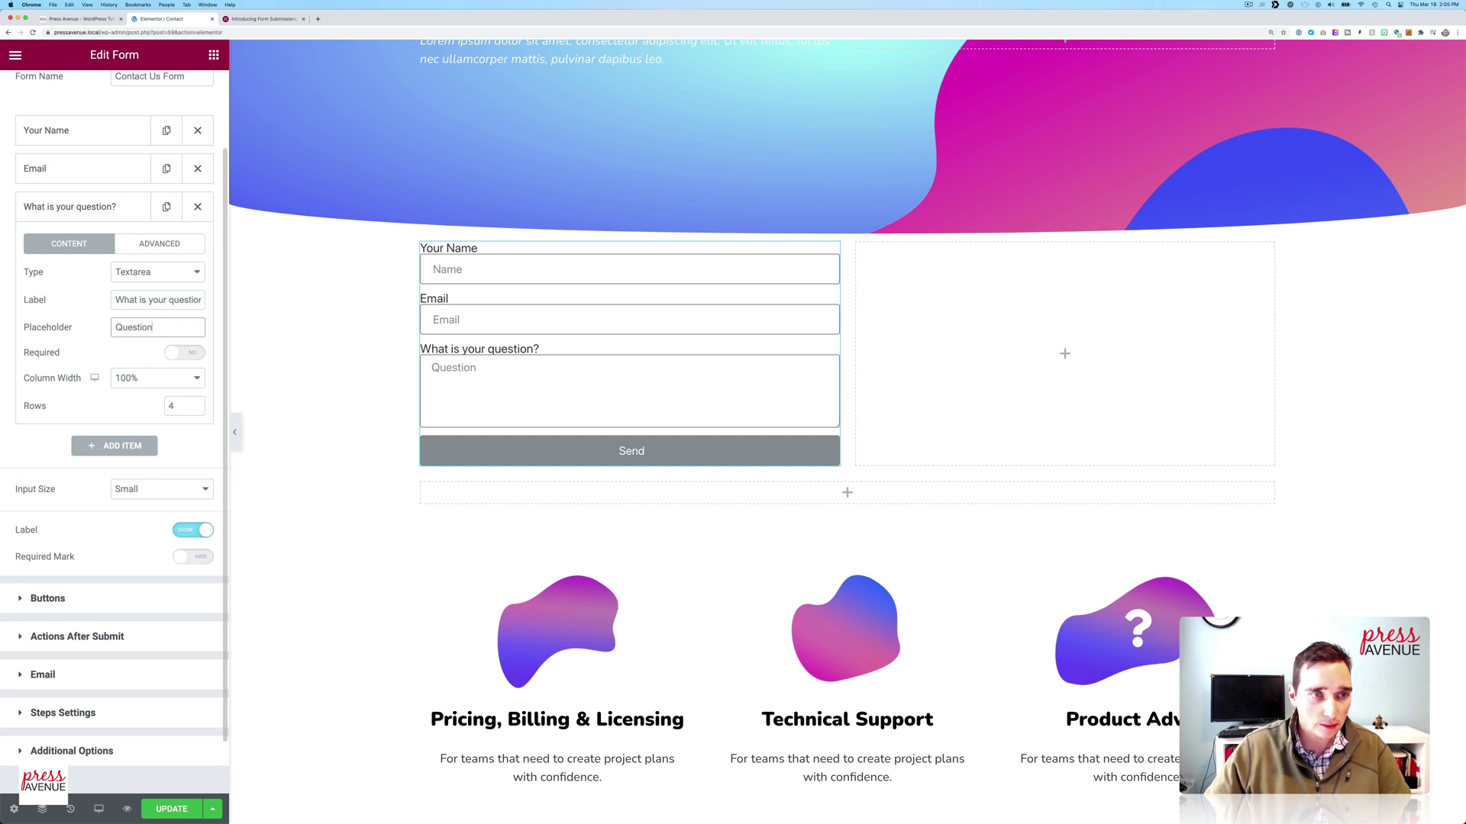
type("Insert")
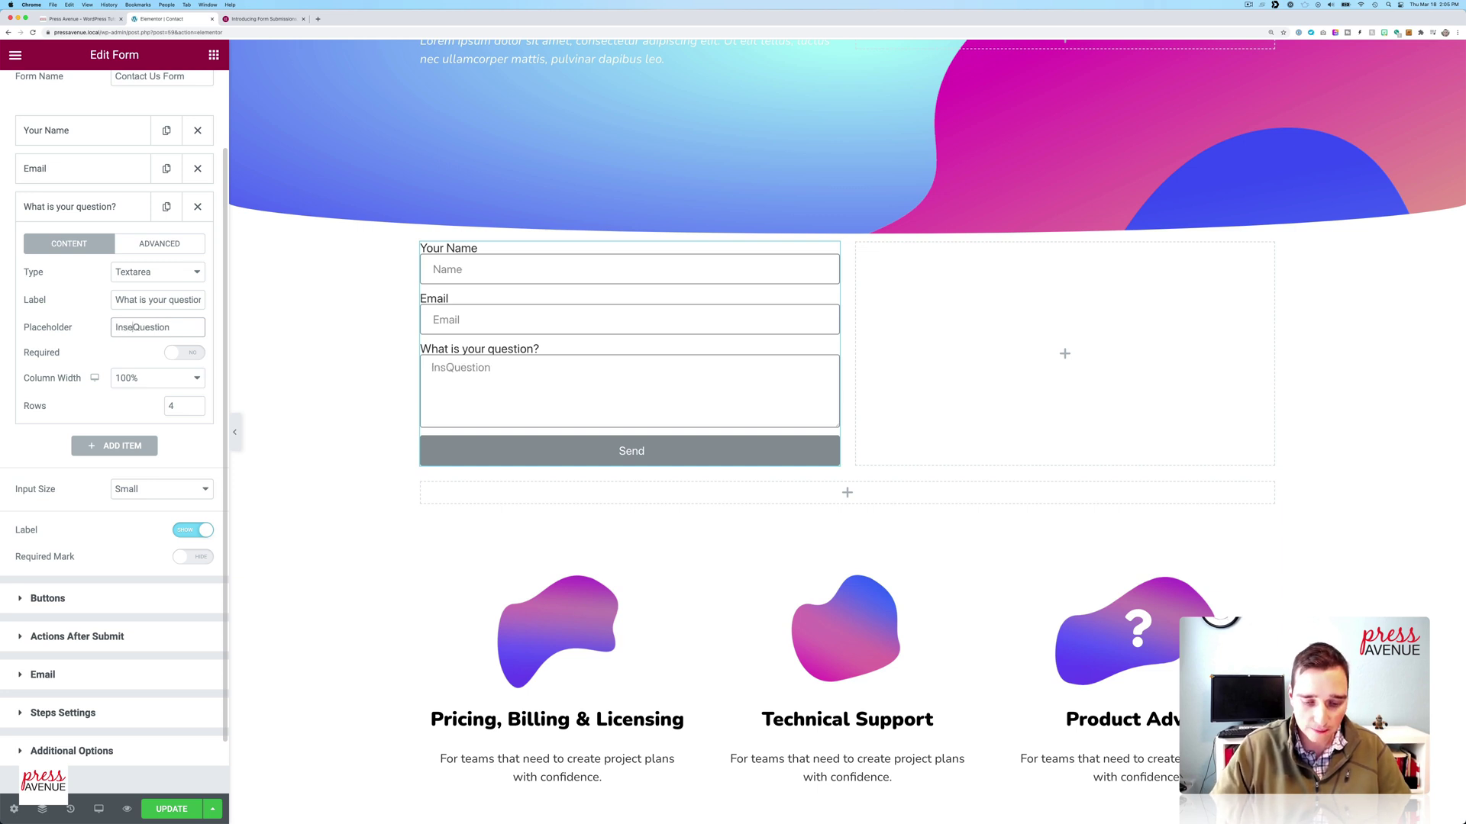
left_click(178, 327)
type("Here")
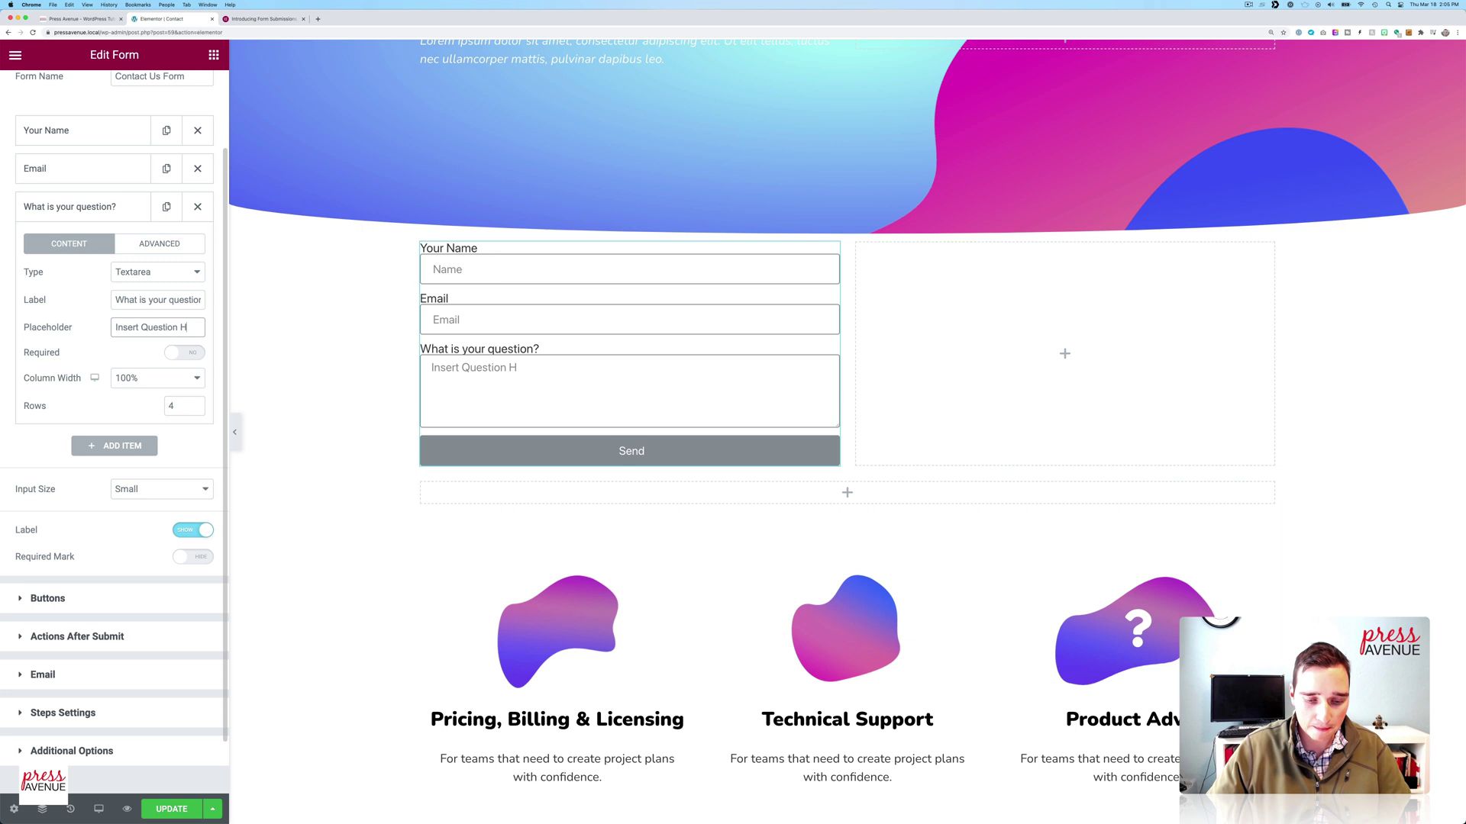
left_click(184, 353)
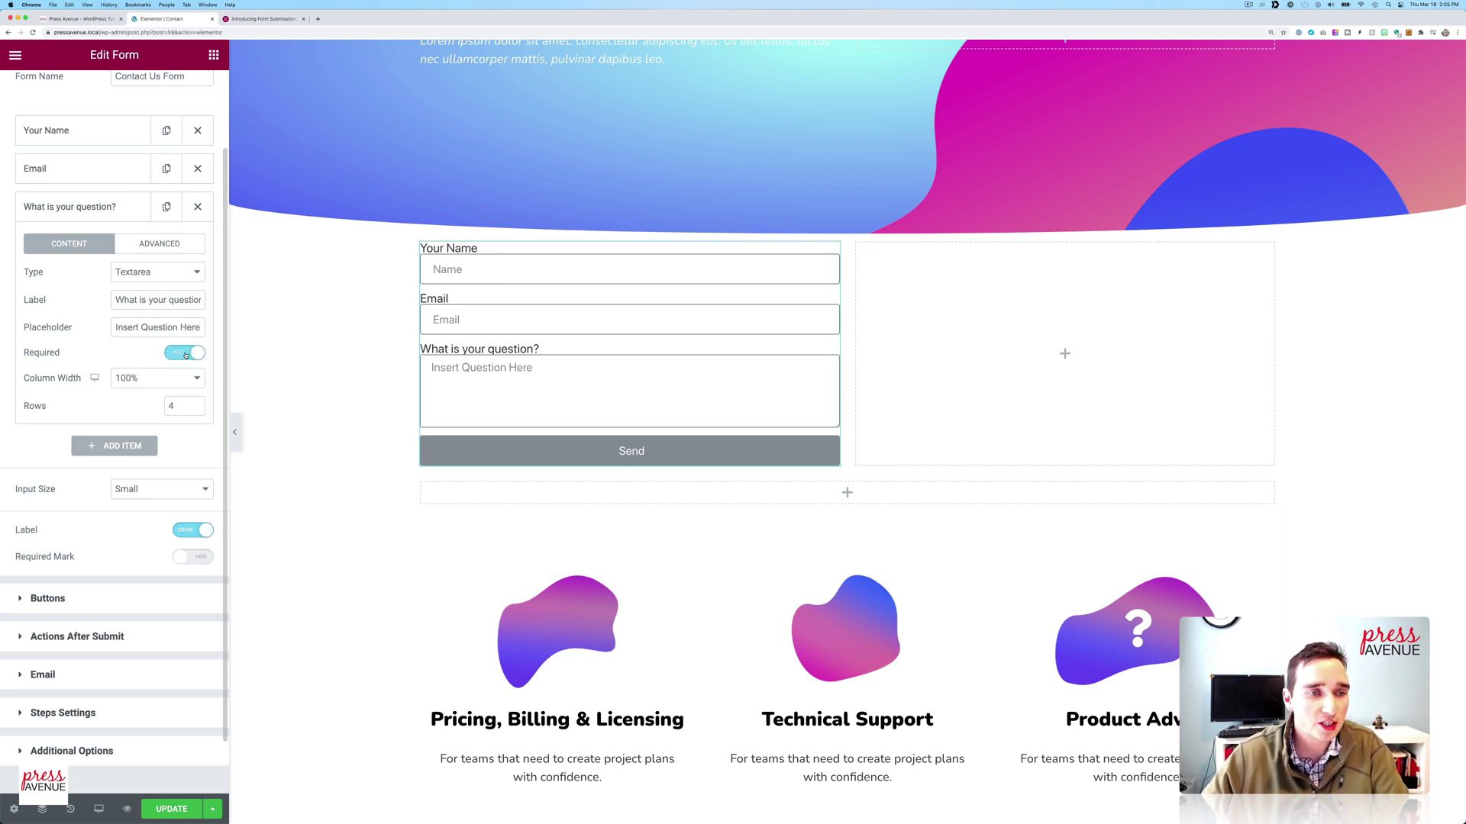
Step: Add a Text item with label and placeholder 'Phone', and drag it below Your Name
left_click(136, 446)
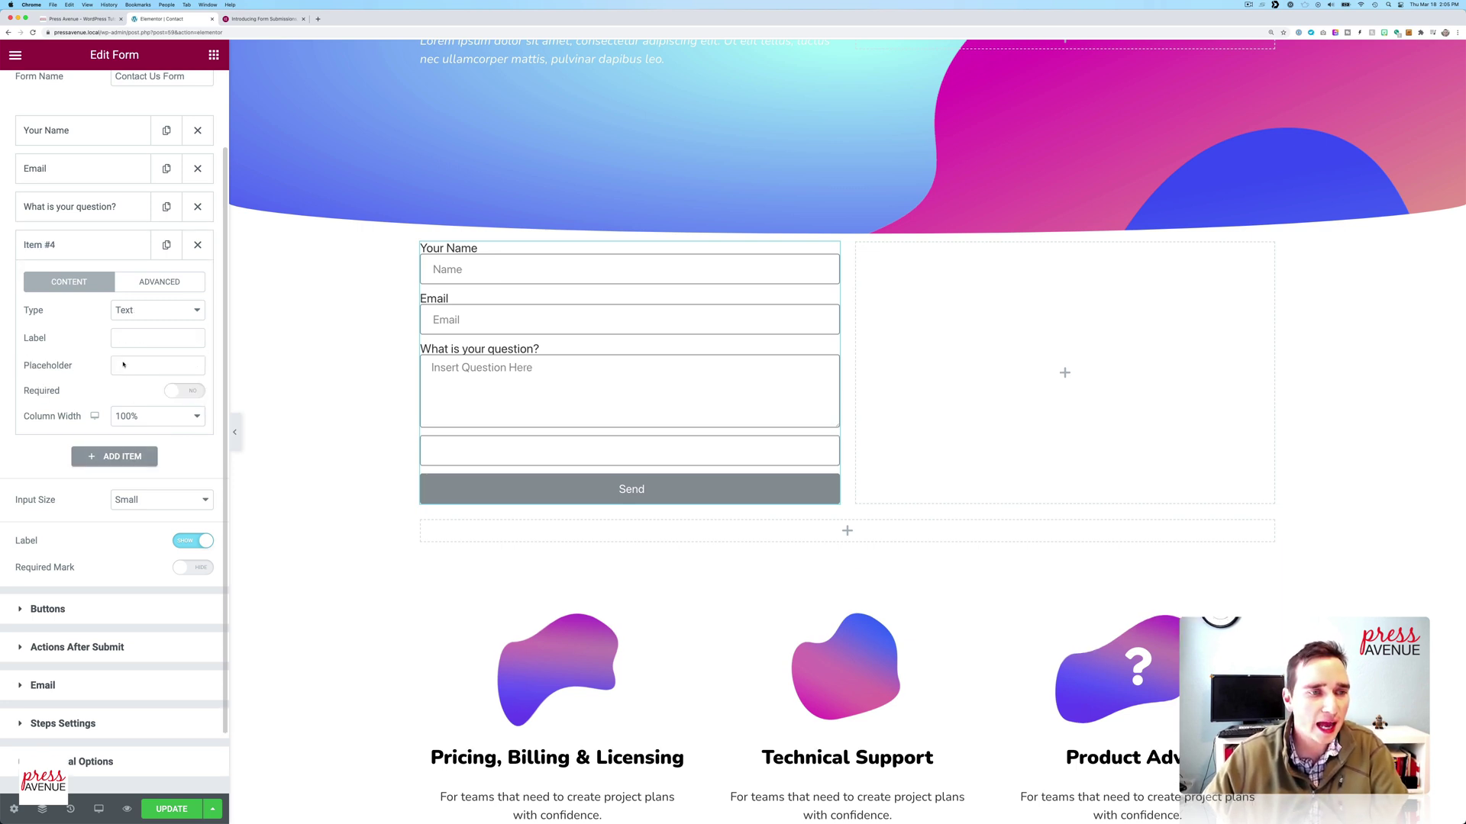
left_click(139, 311)
left_click(139, 312)
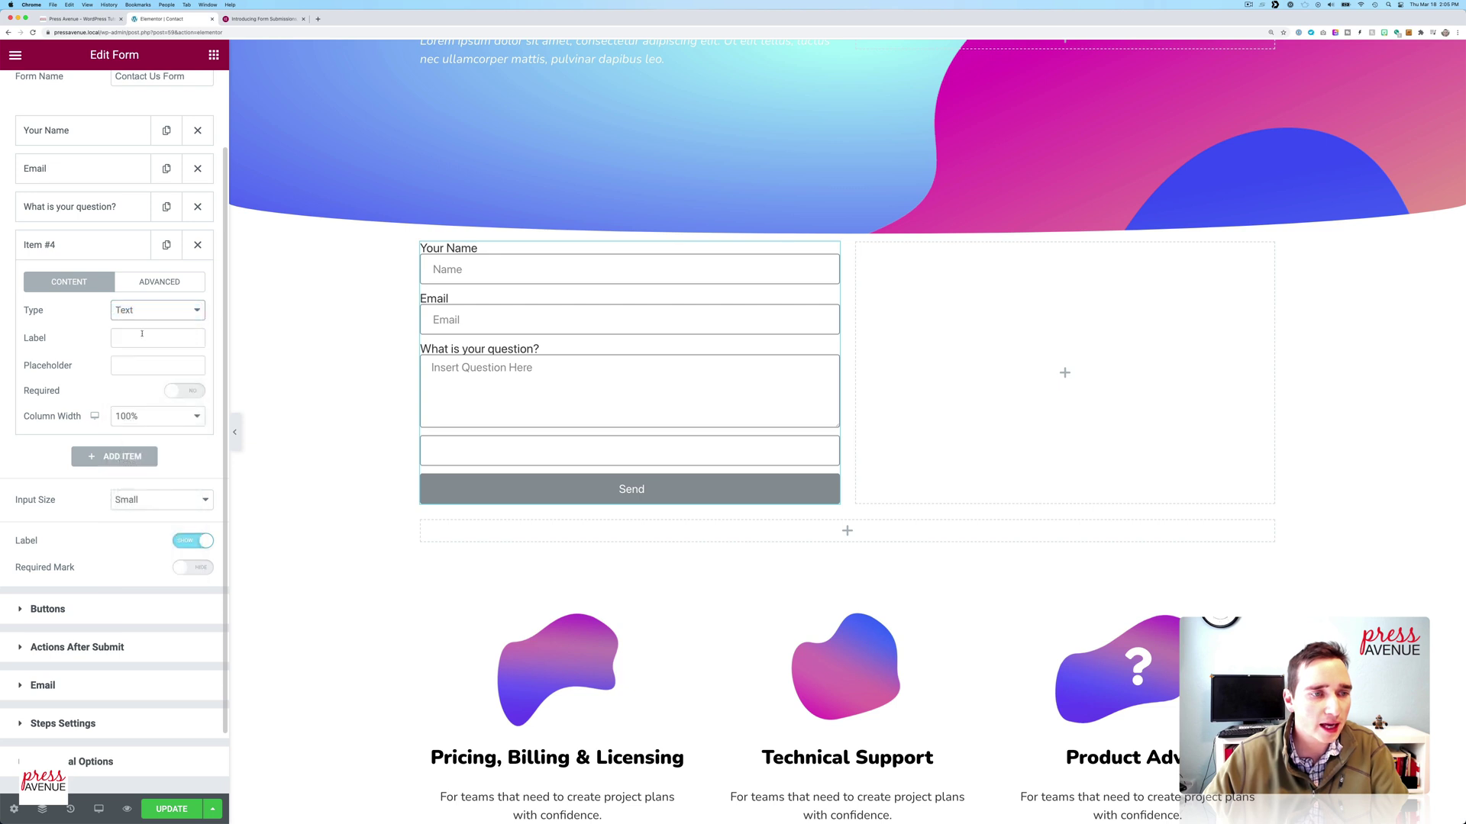
left_click(157, 338)
type("Phone")
key("Tab")
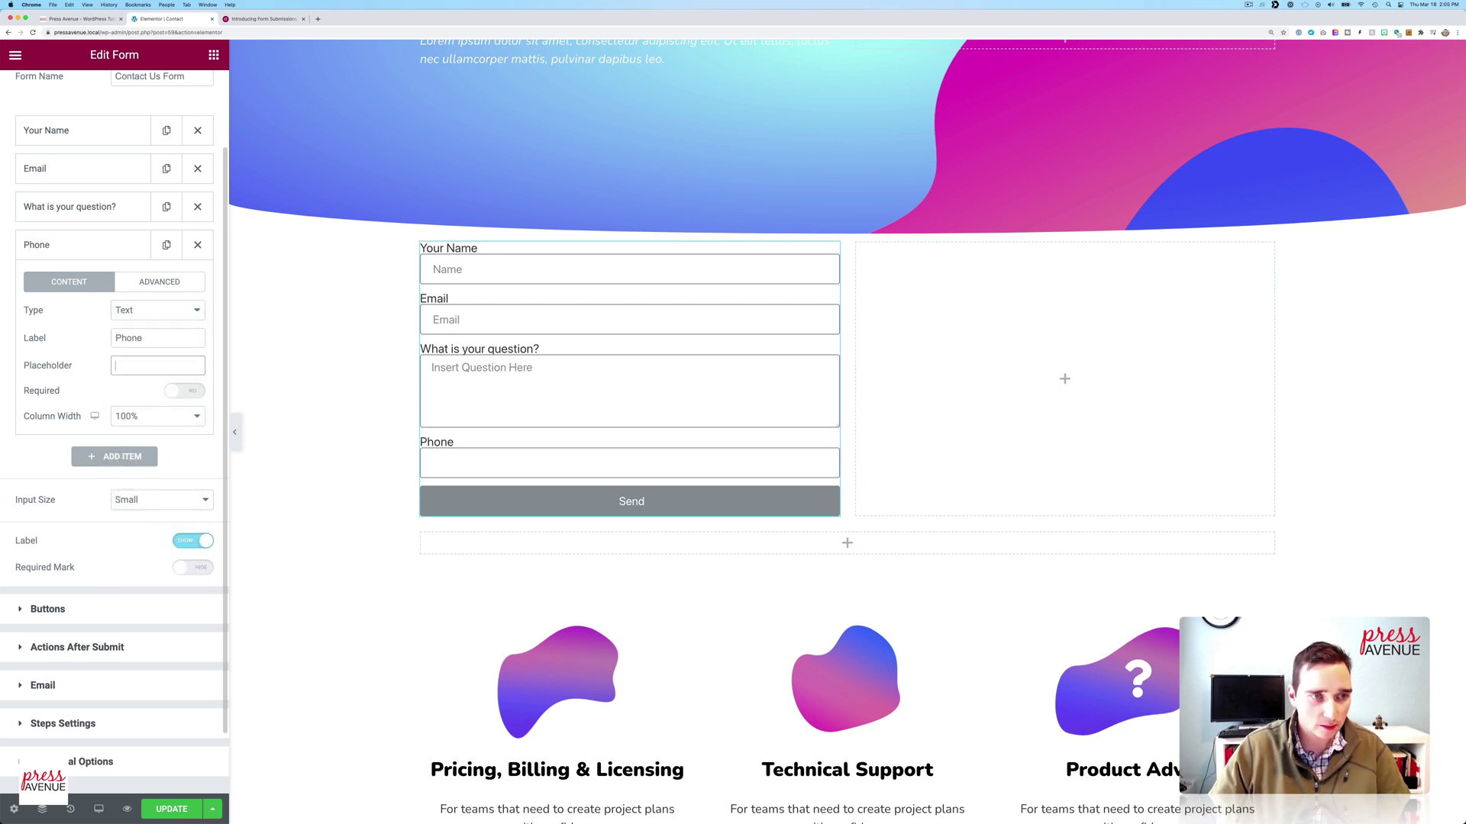
type("Phone")
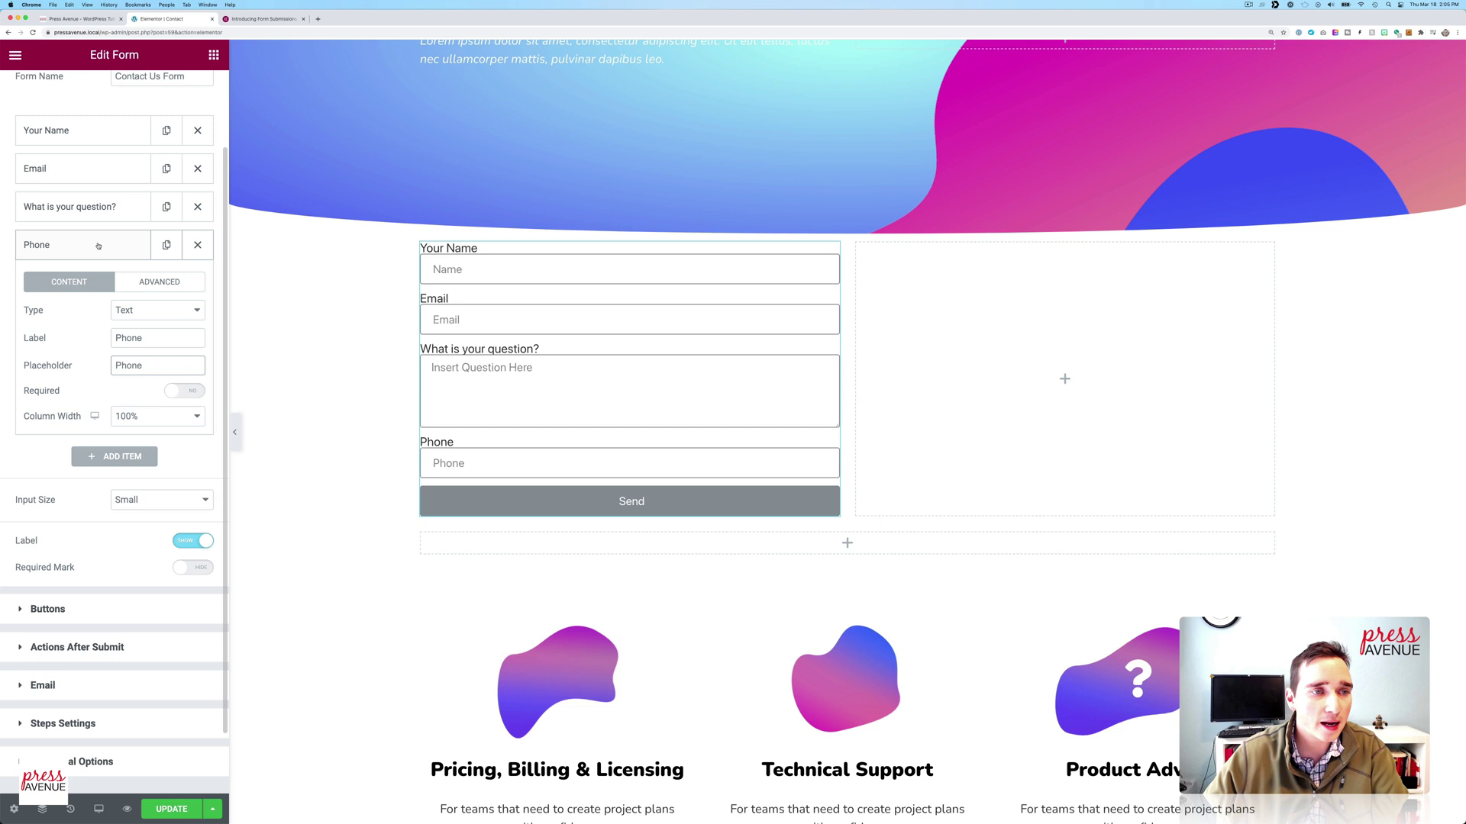
left_click_drag(60, 246, 69, 202)
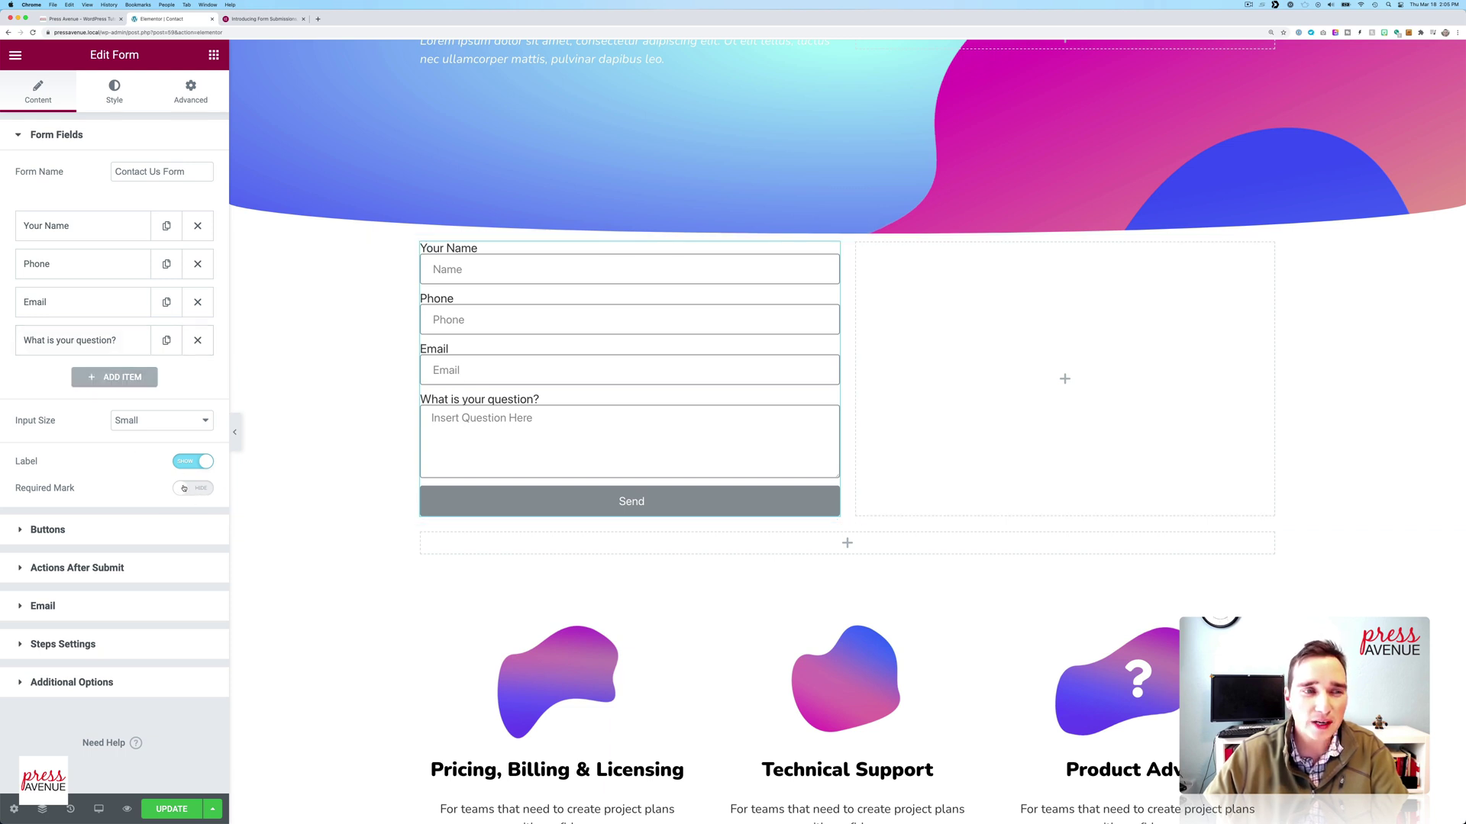
Step: Turn on the Required Mark and check the Email field's Advanced ID value
left_click(67, 304)
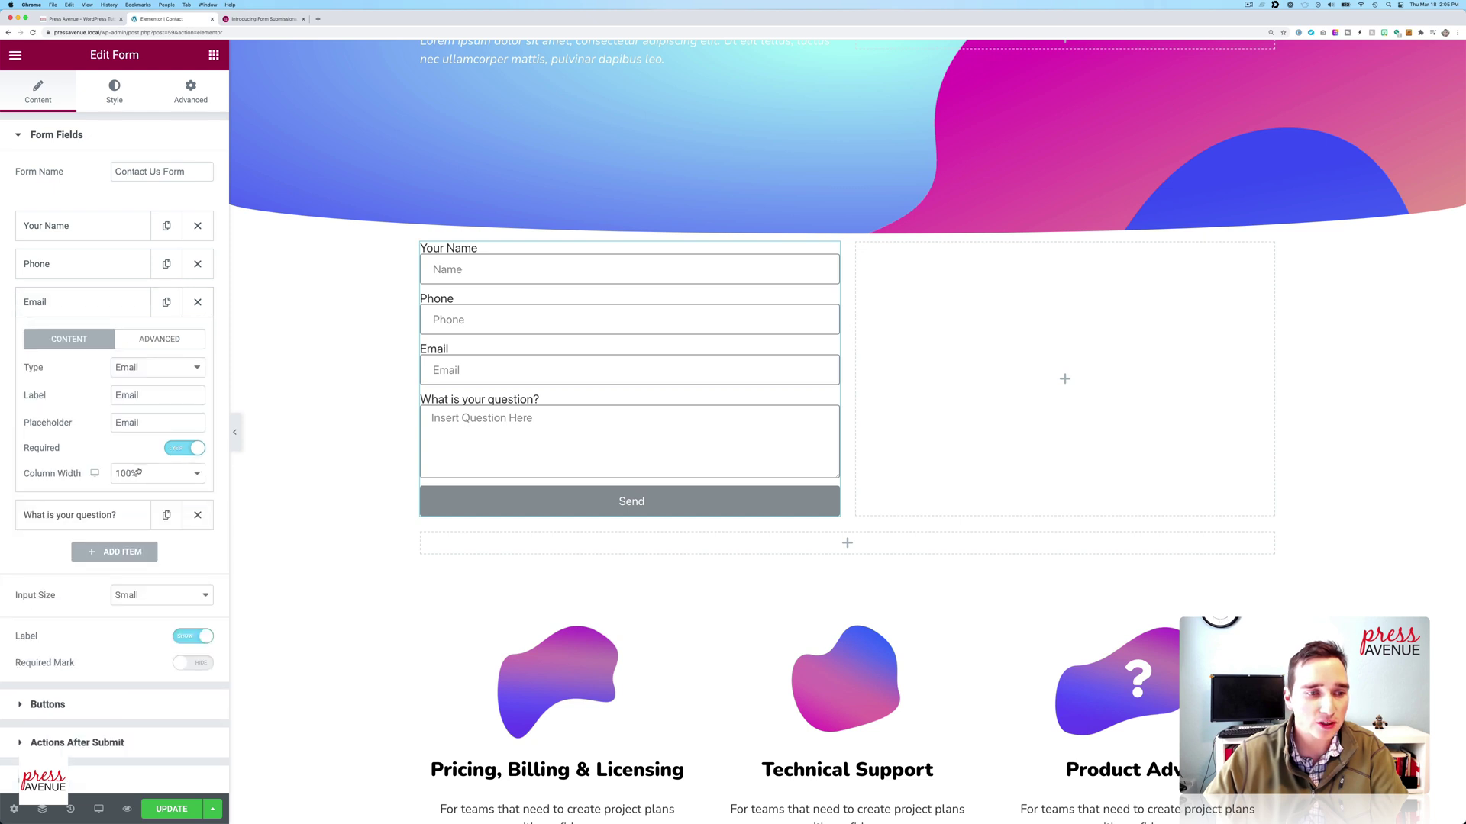
left_click(197, 664)
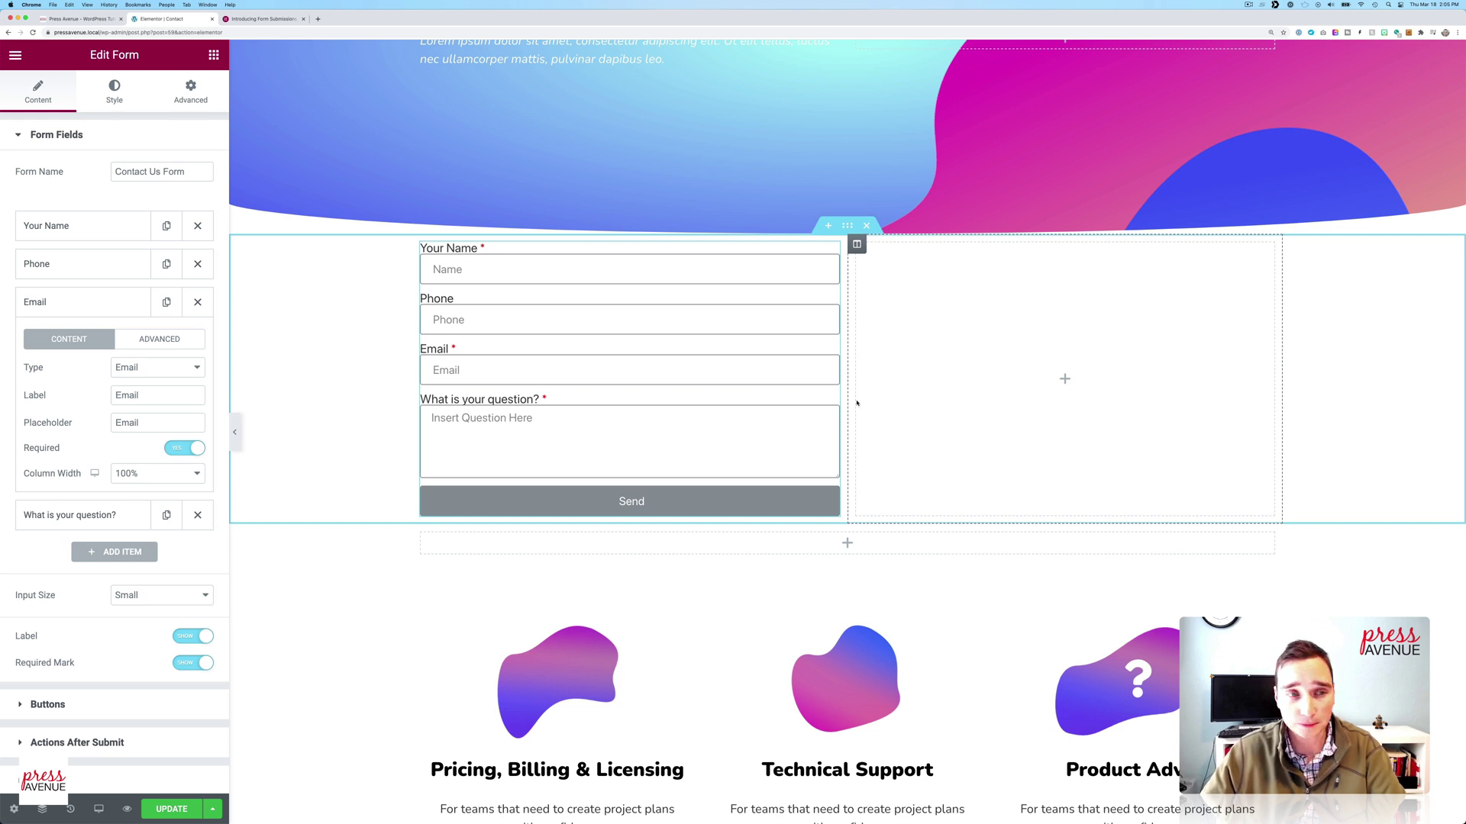
scroll(162, 373, "down", 2)
scroll(160, 344, "down", 1)
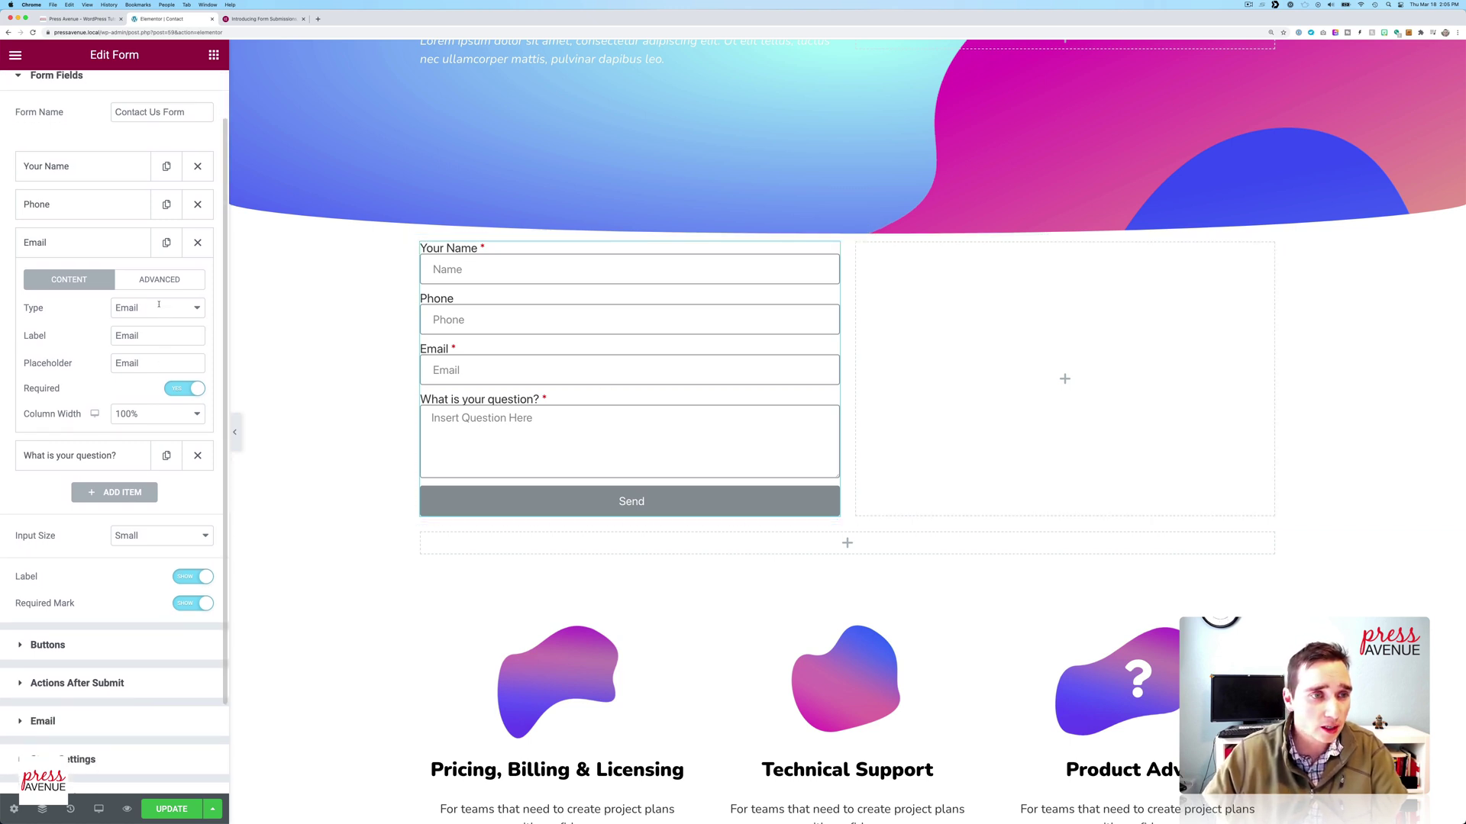
left_click(147, 279)
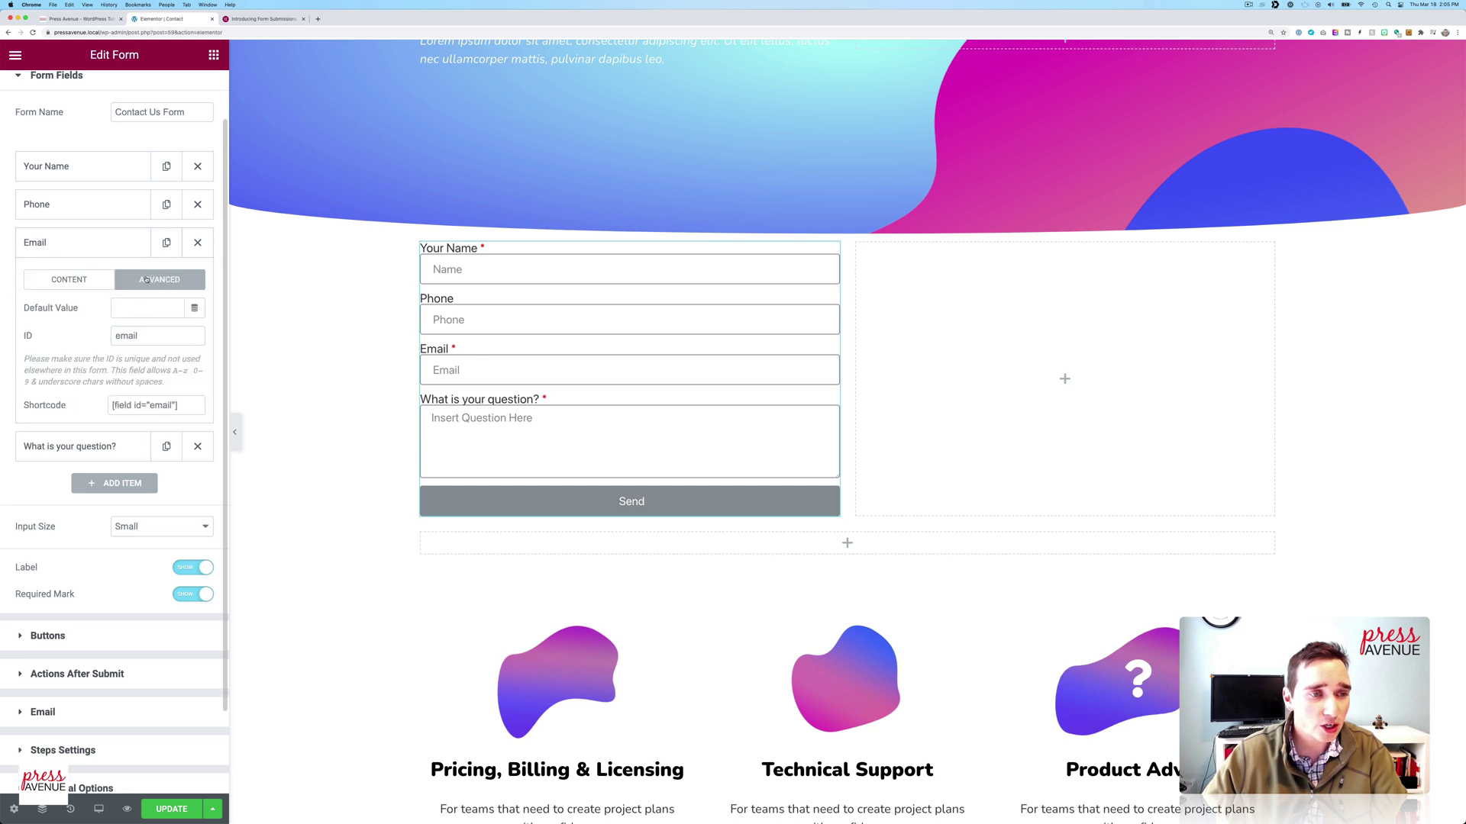
left_click(145, 335)
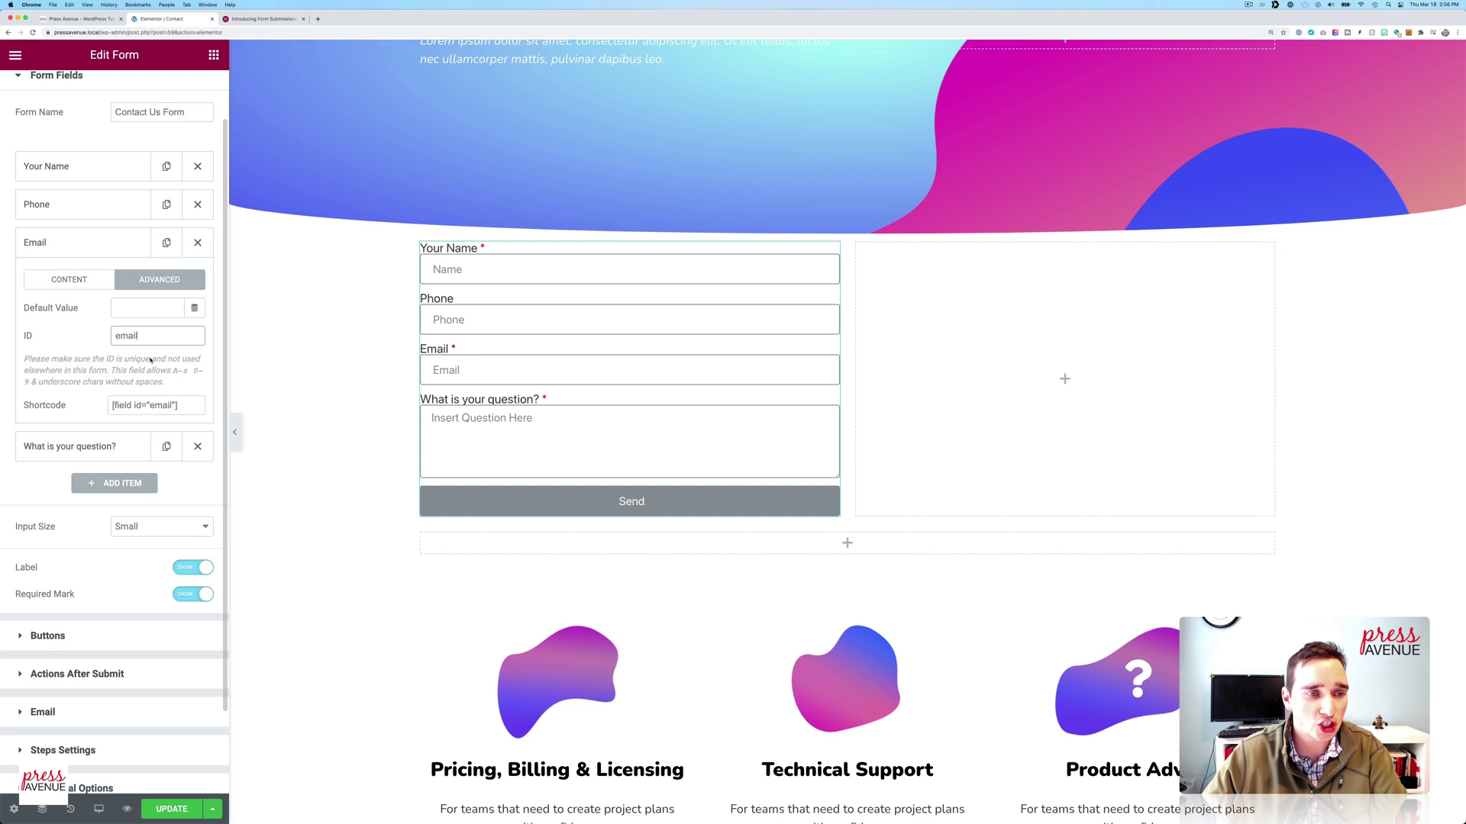
left_click(94, 285)
Step: Set the form's Label toggle to Hide and Input Size to Medium
scroll(149, 388, "down", 3)
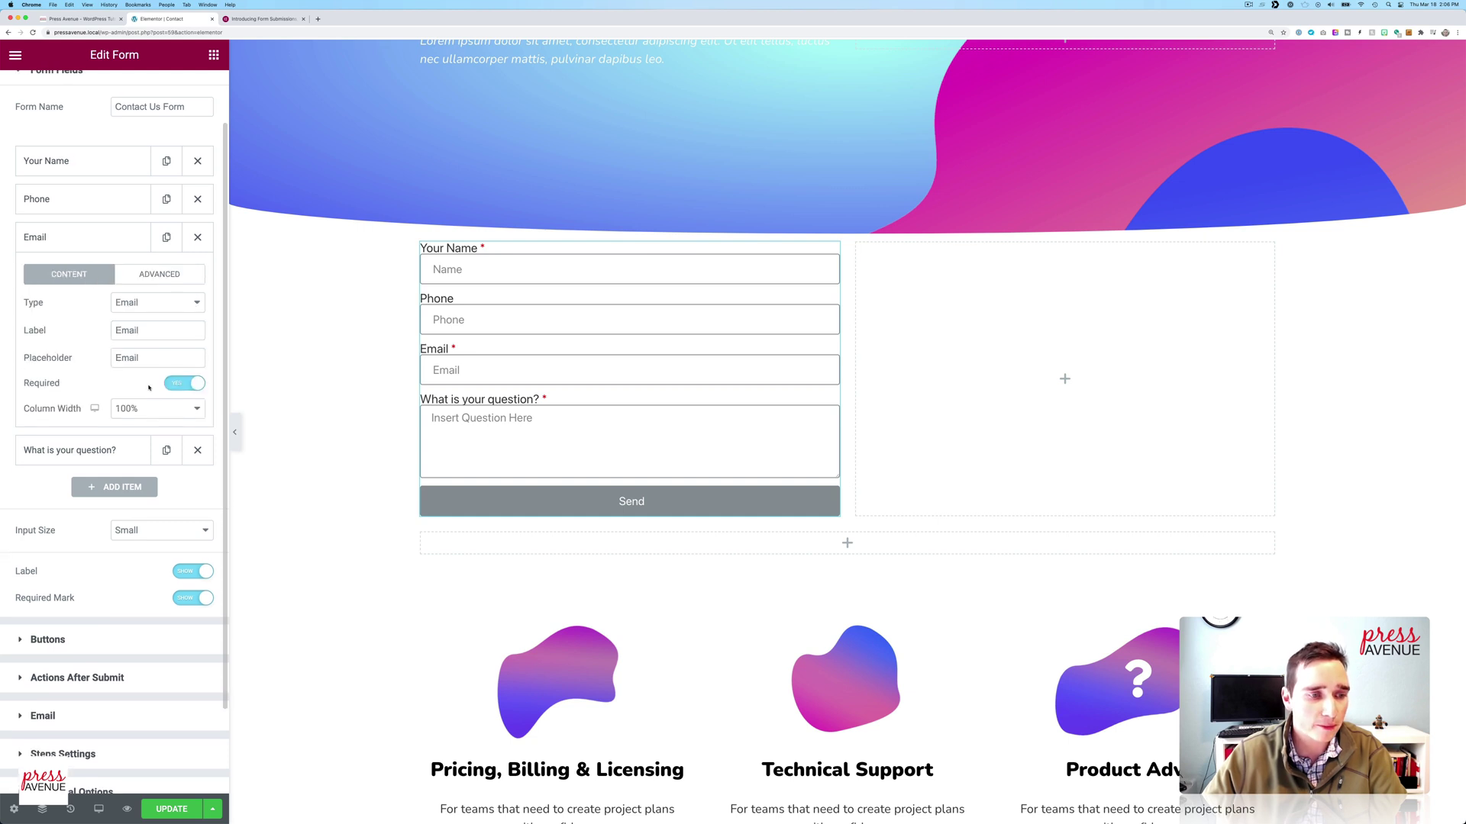
left_click(194, 481)
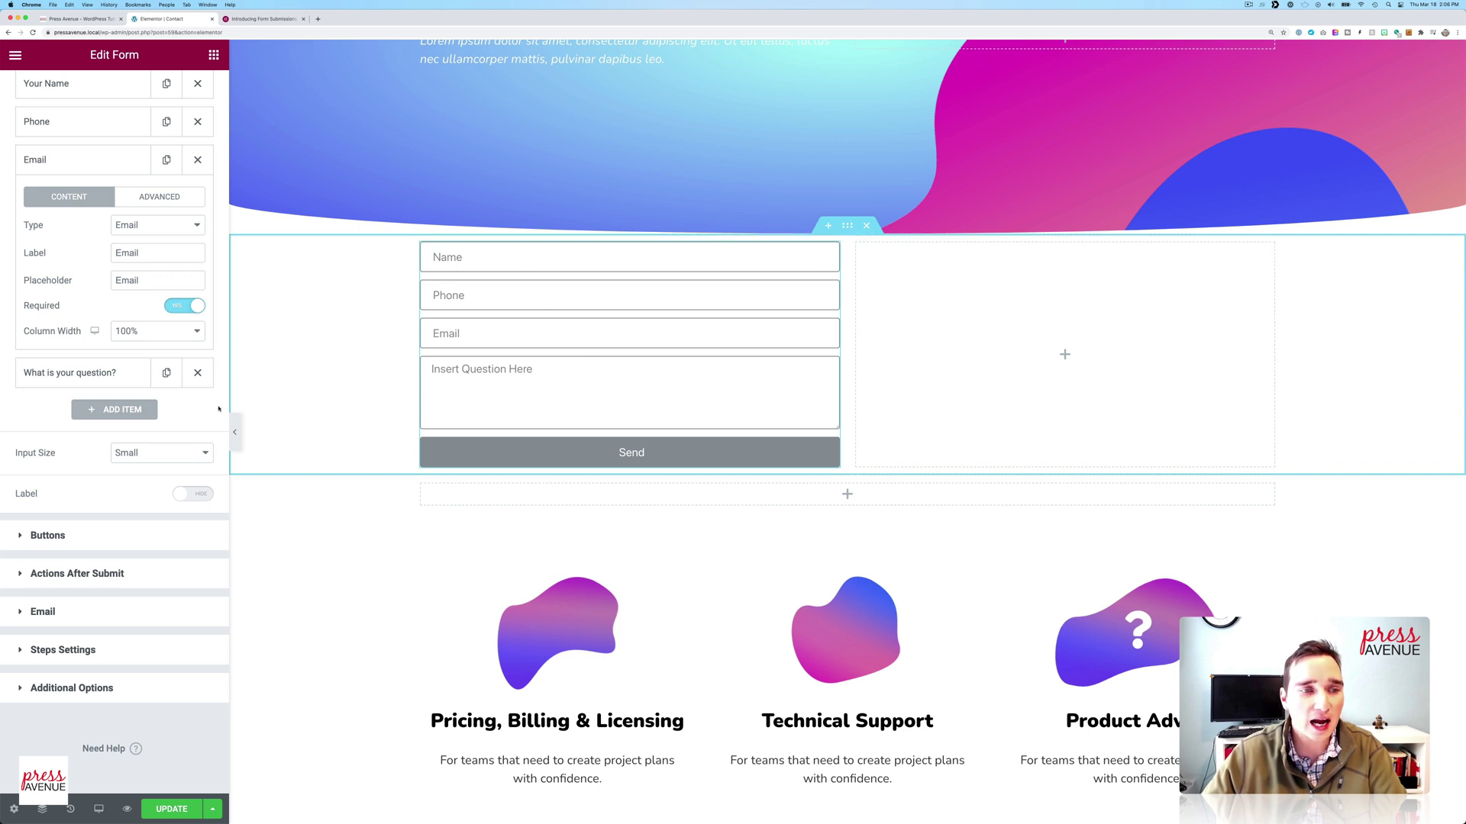
left_click(198, 495)
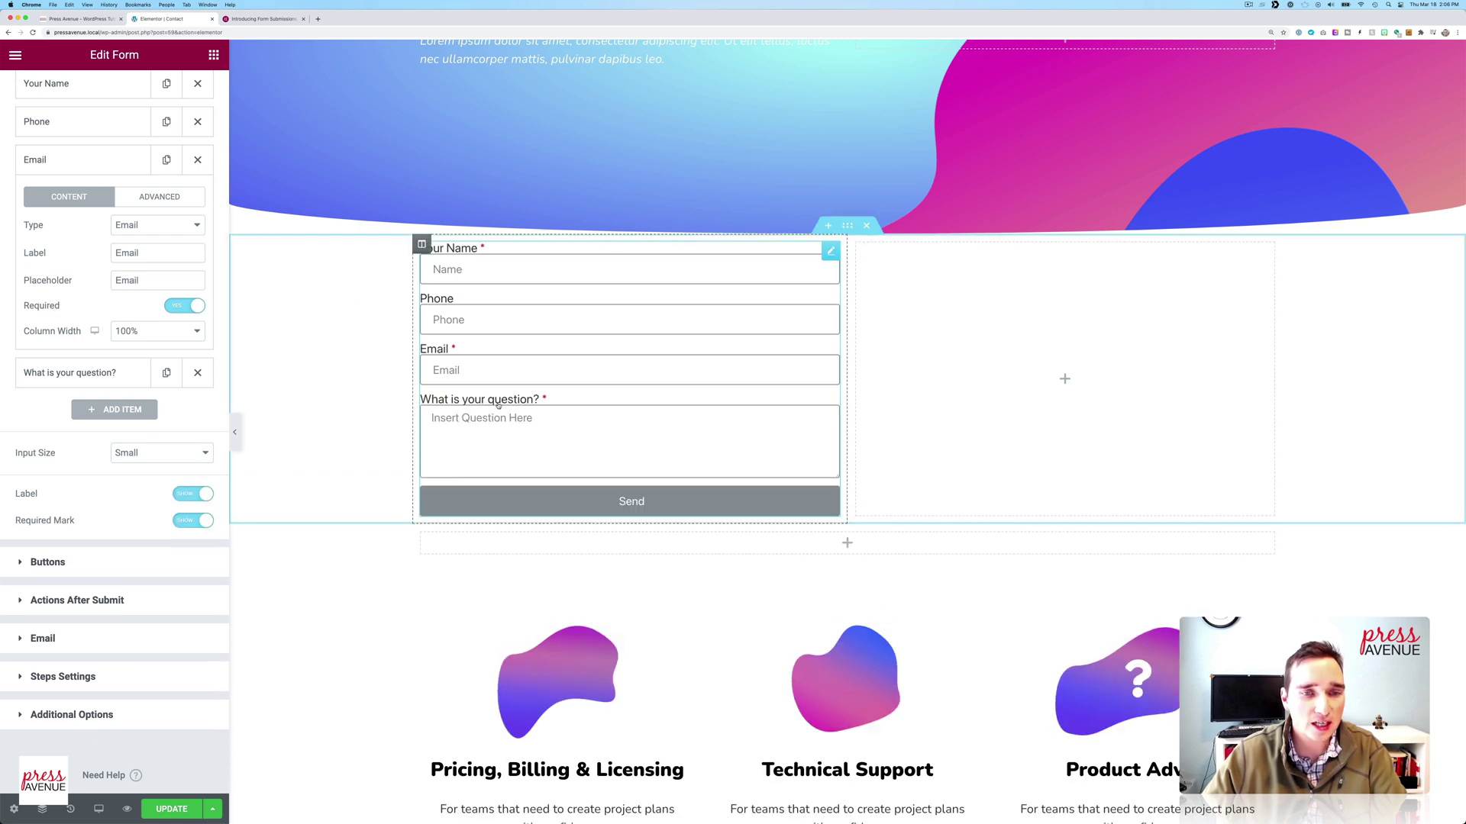
left_click(194, 496)
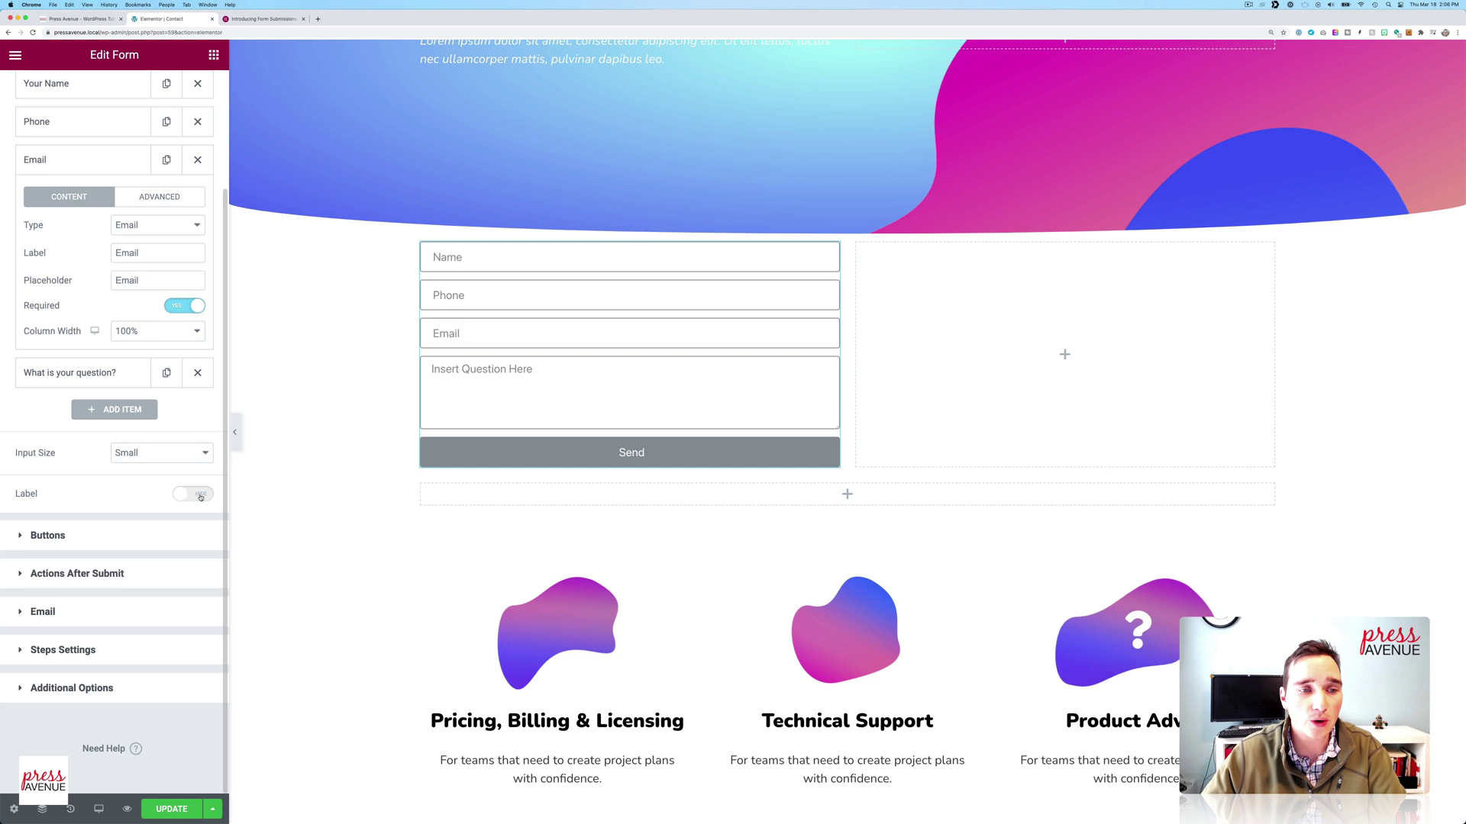
left_click(197, 496)
scroll(174, 385, "up", 2)
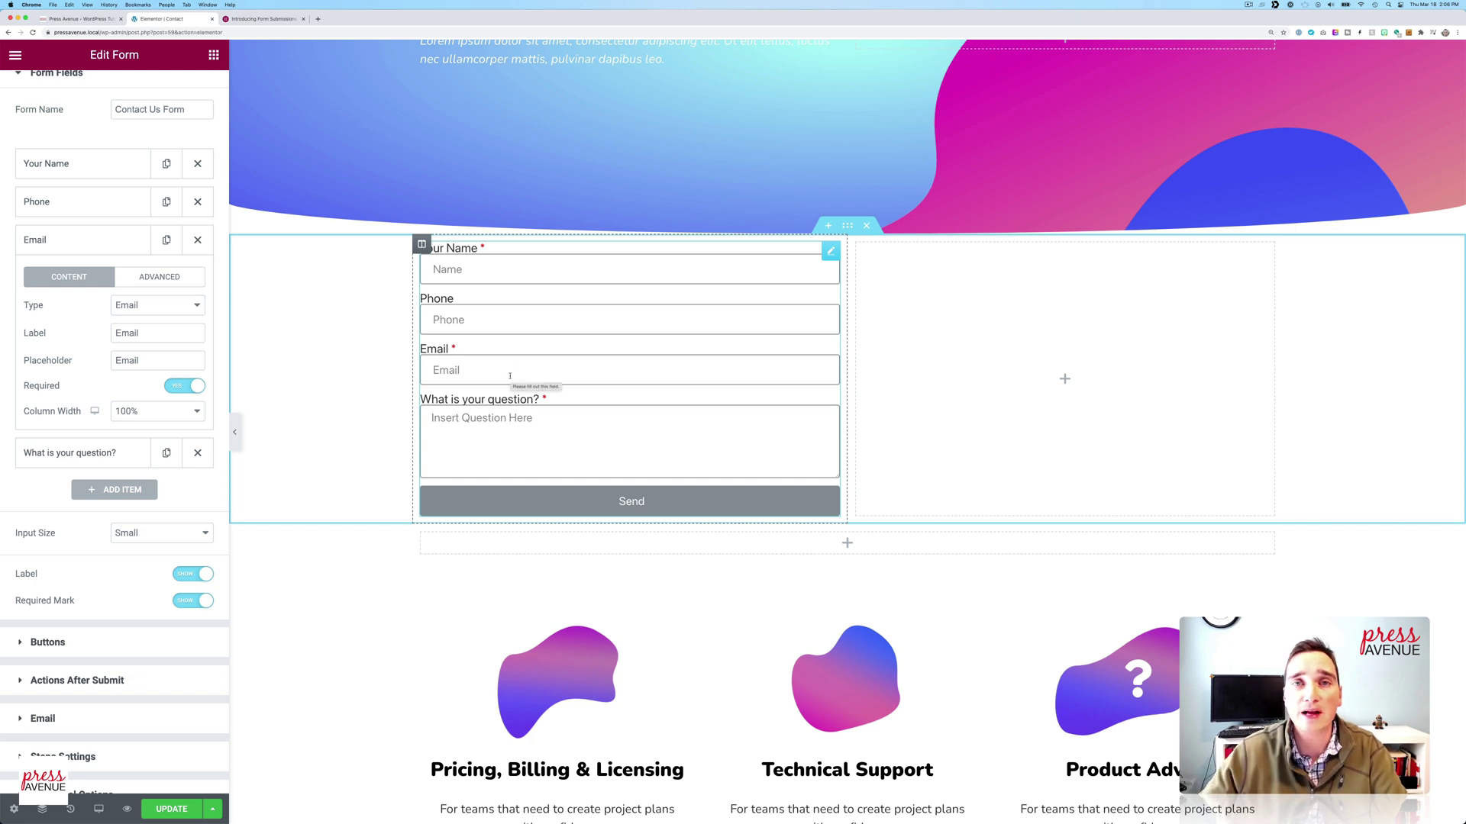
left_click(194, 580)
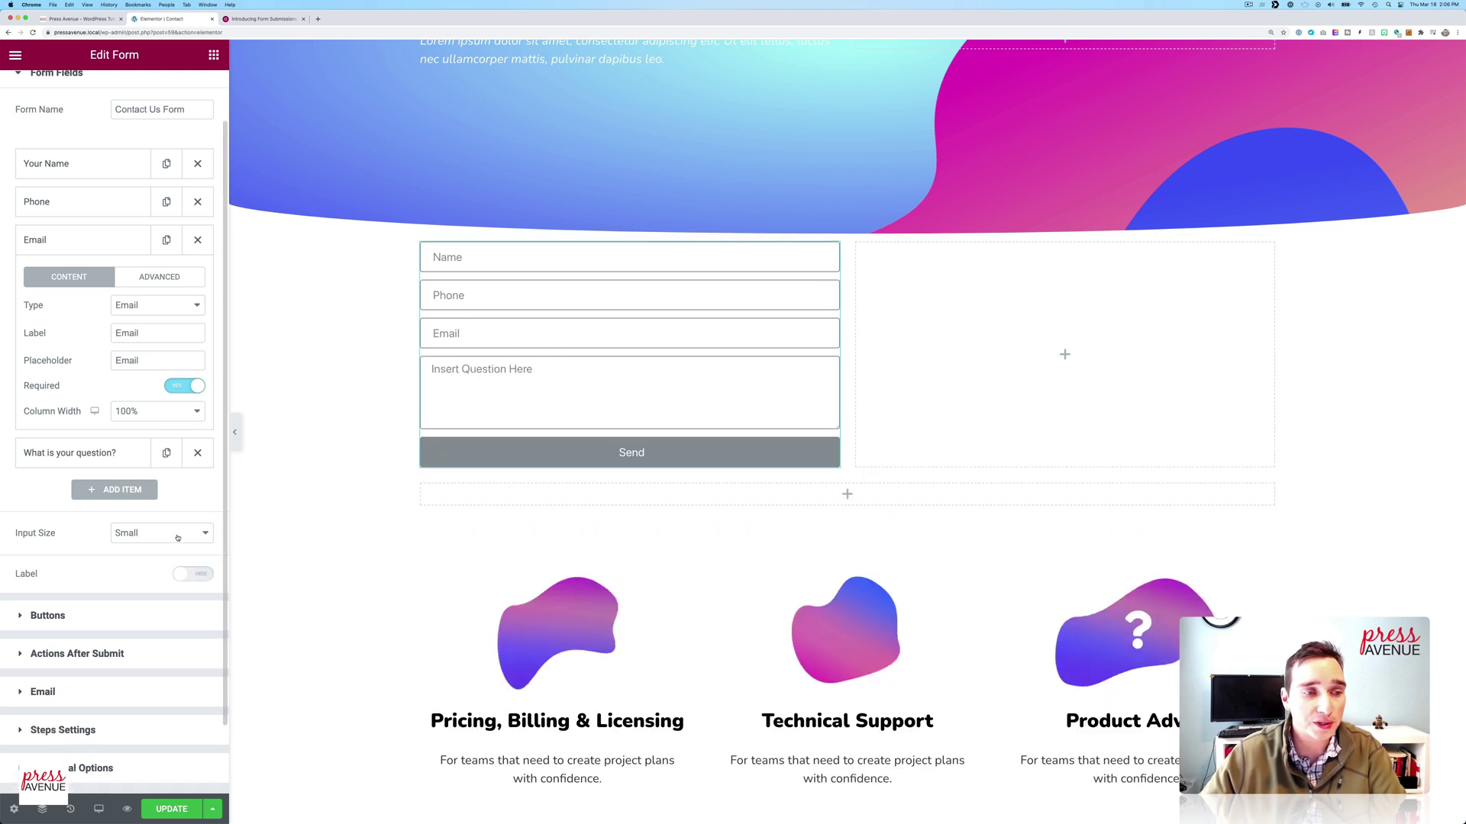
scroll(177, 538, "down", 2)
left_click(164, 487)
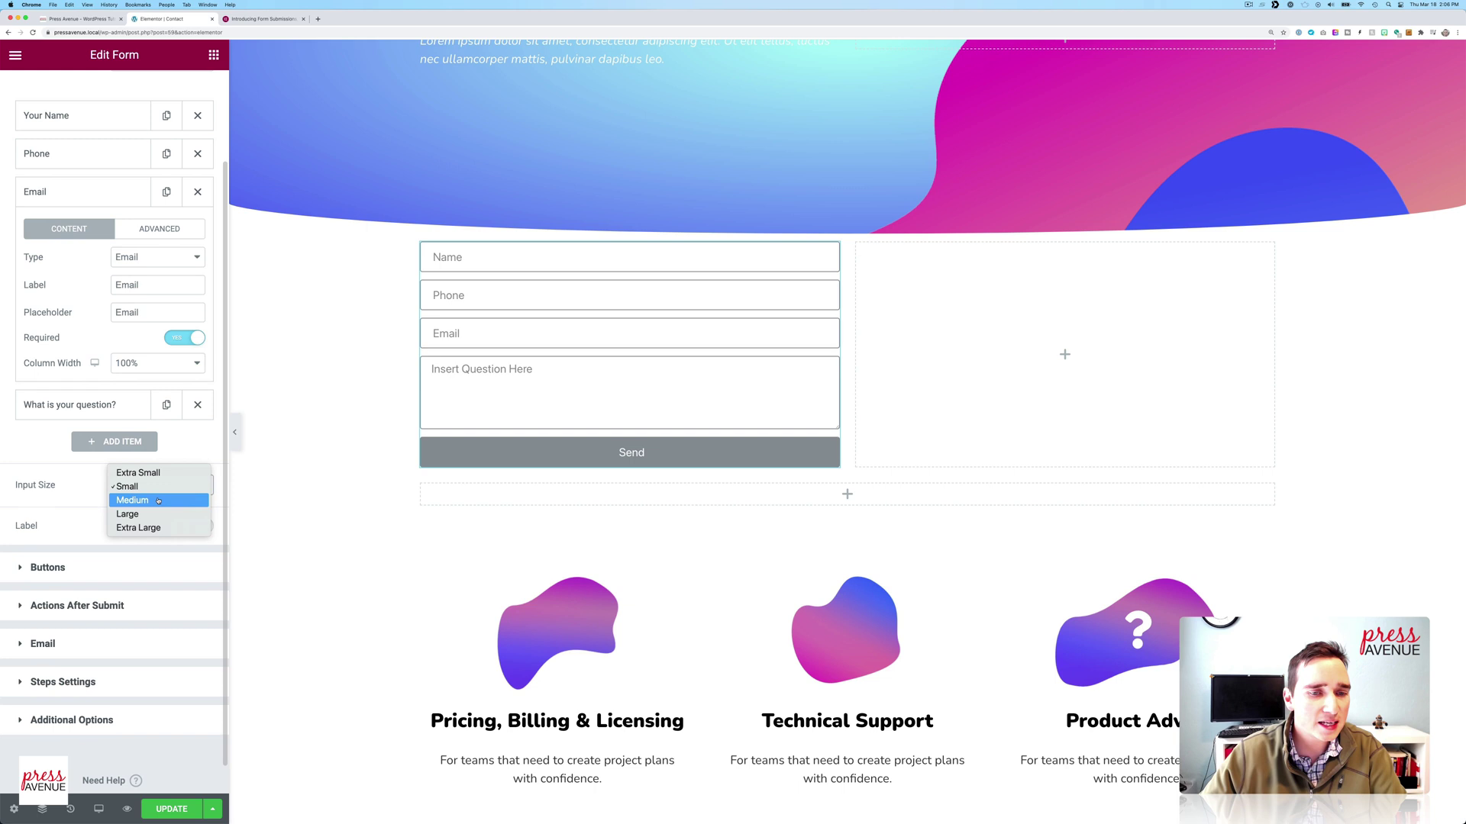
left_click(158, 501)
scroll(137, 505, "down", 1)
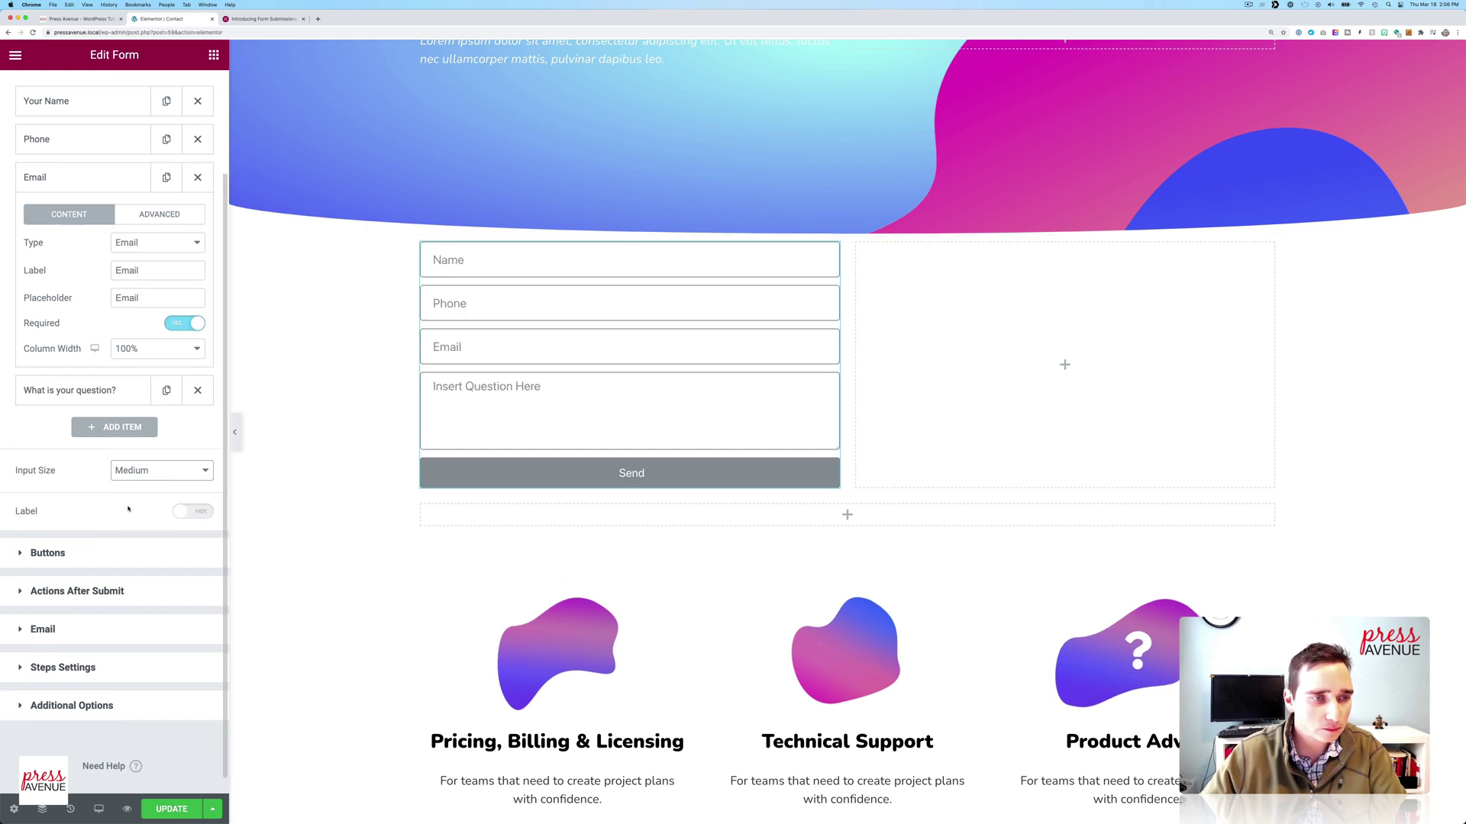
Step: Set the Send button's size to Medium and show the Actions After Submit section
left_click(66, 538)
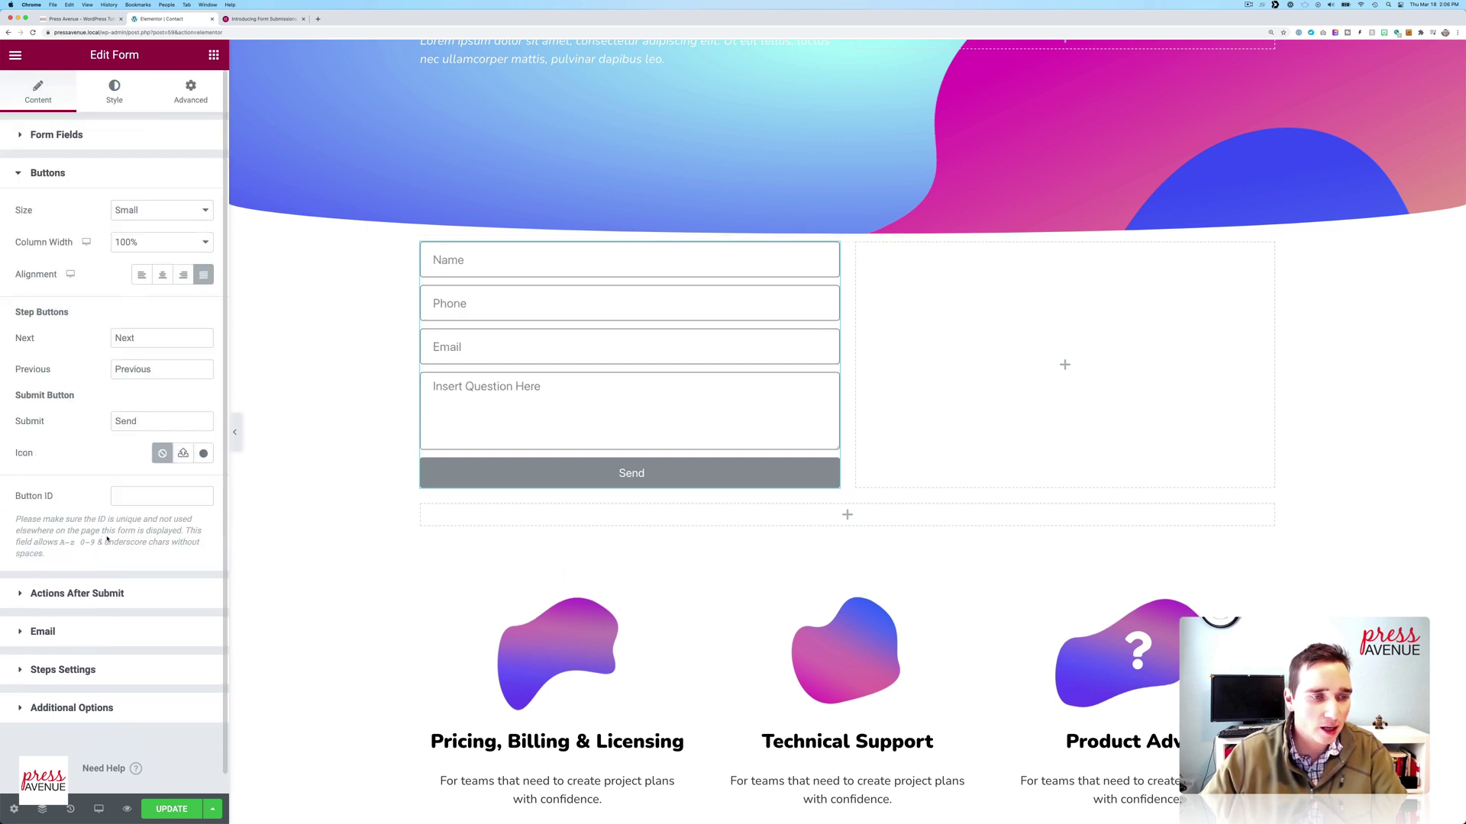
left_click(154, 213)
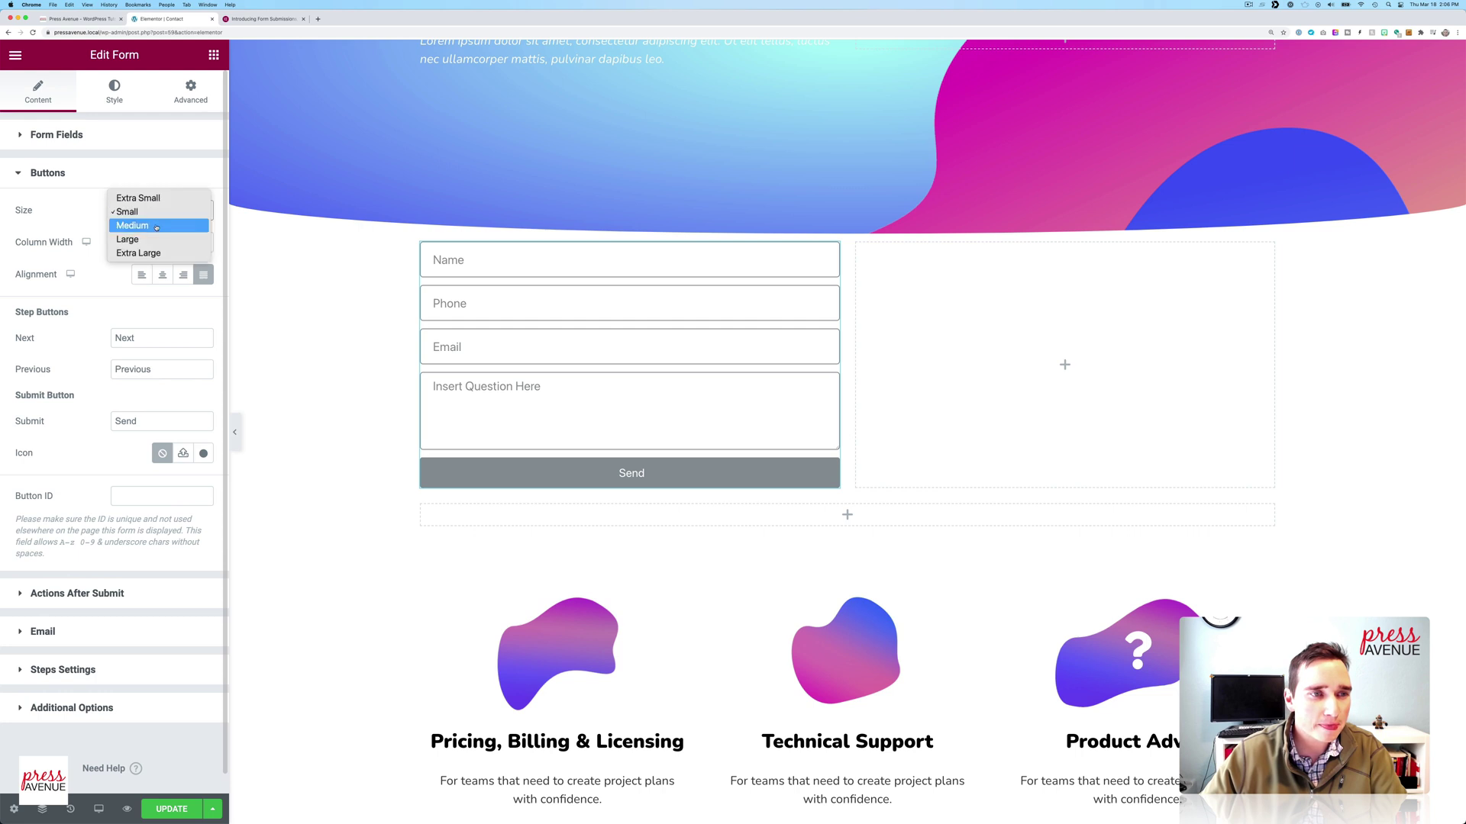
left_click(158, 227)
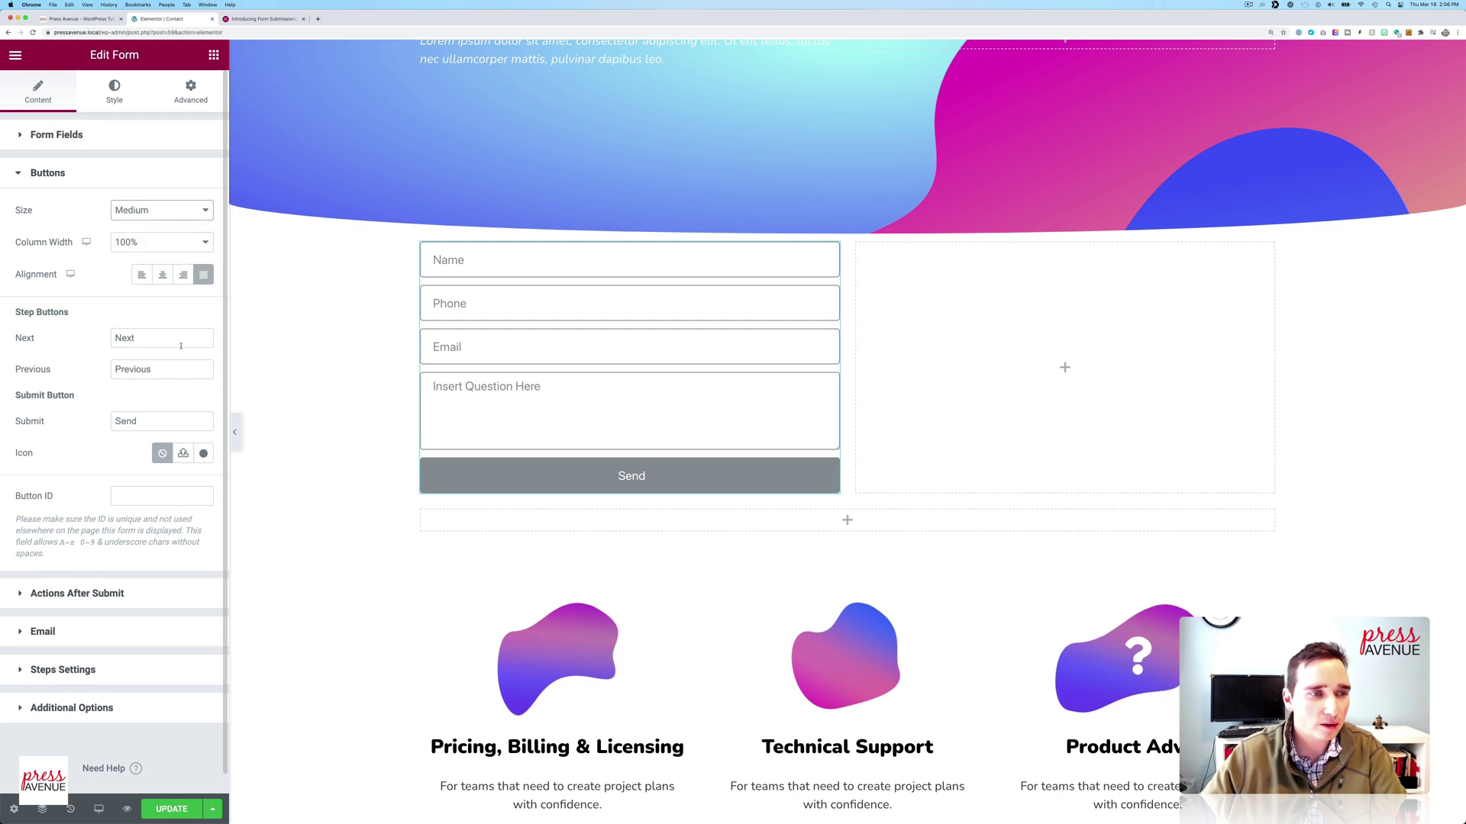
scroll(181, 346, "down", 1)
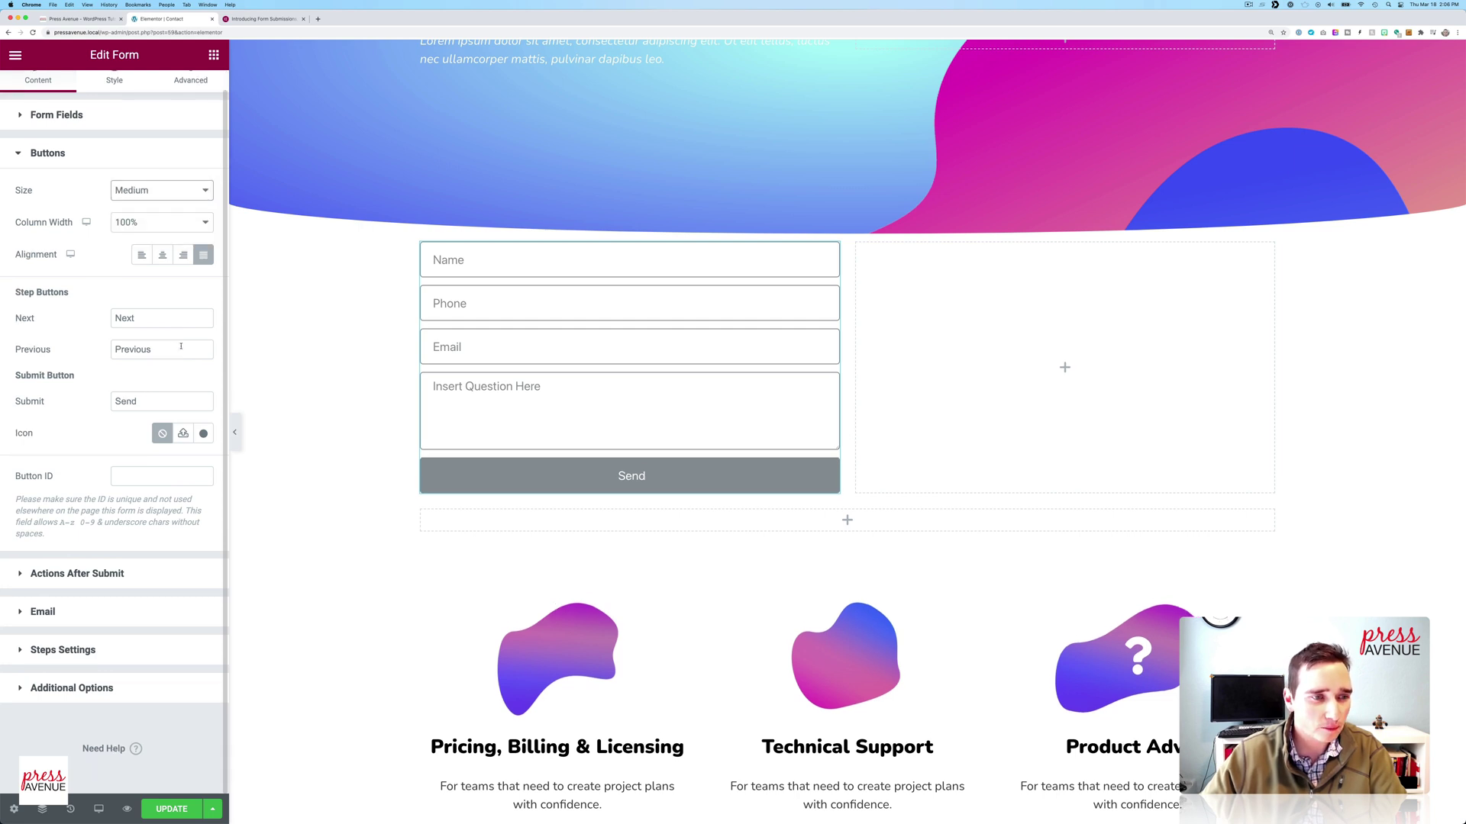
left_click(126, 573)
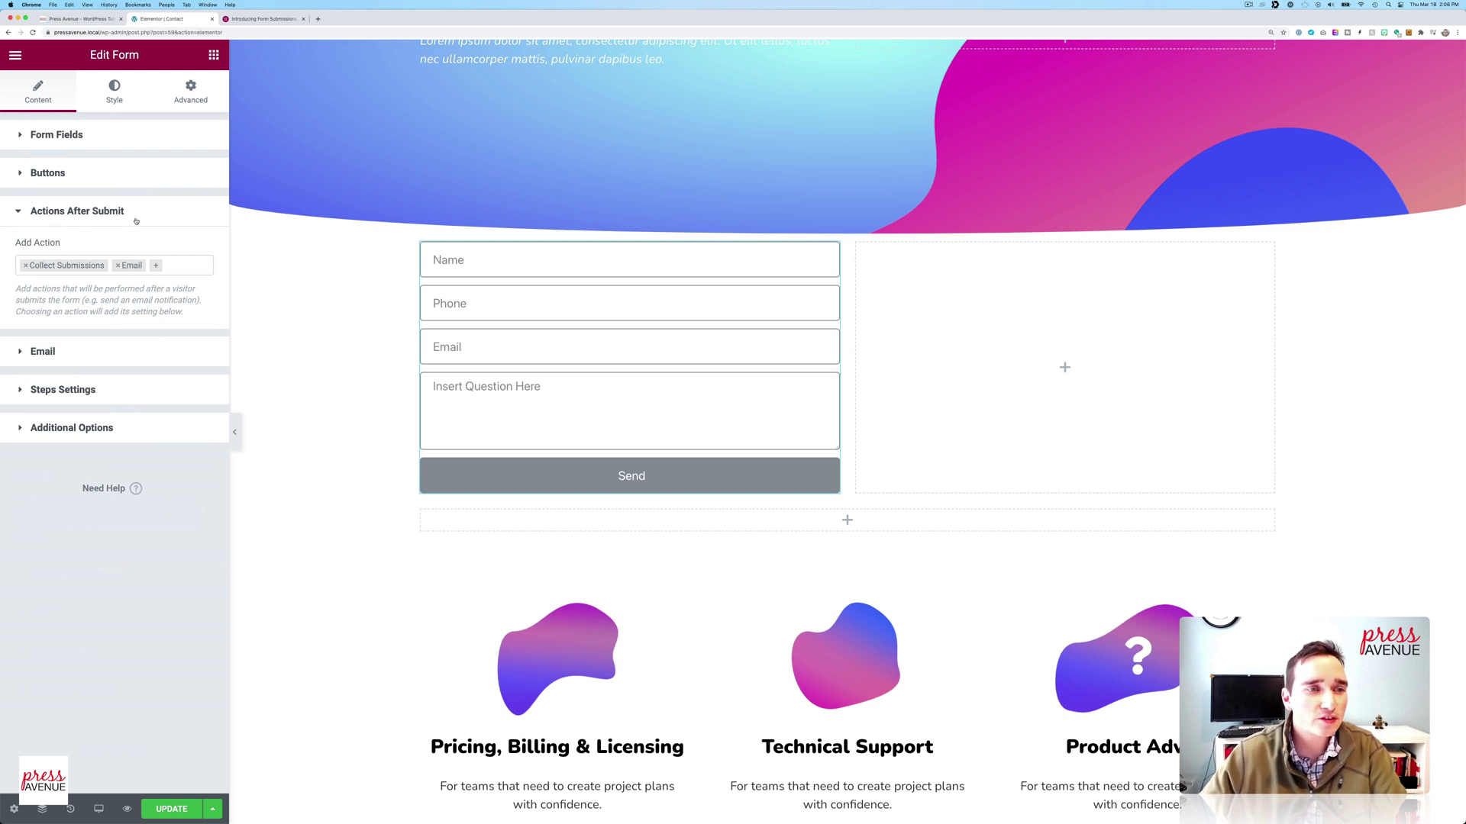
Step: Add MailerLite as an after-submit action, review its settings, and update the page
left_click(183, 266)
scroll(168, 337, "down", 1)
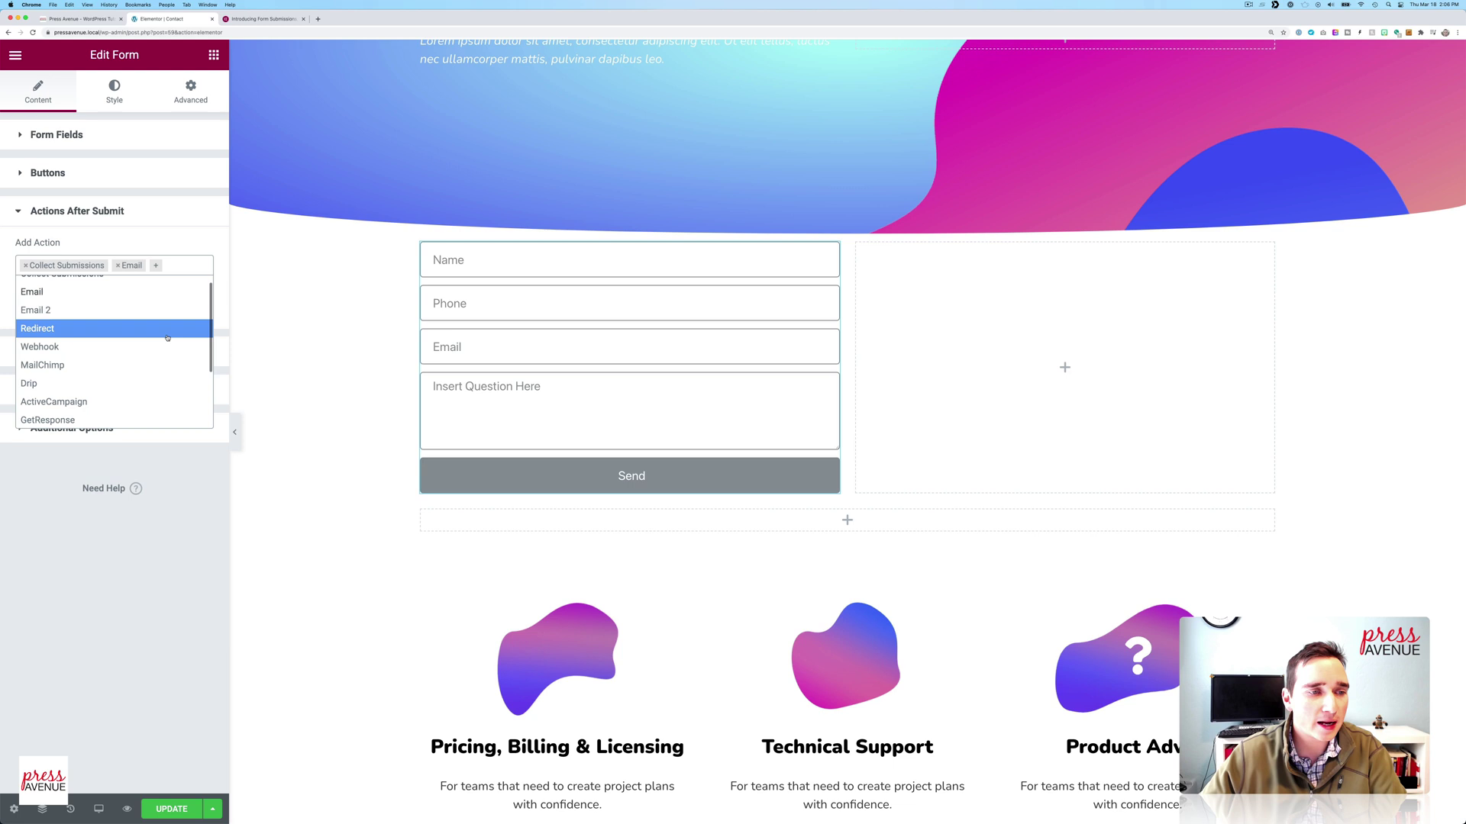
scroll(168, 337, "down", 1)
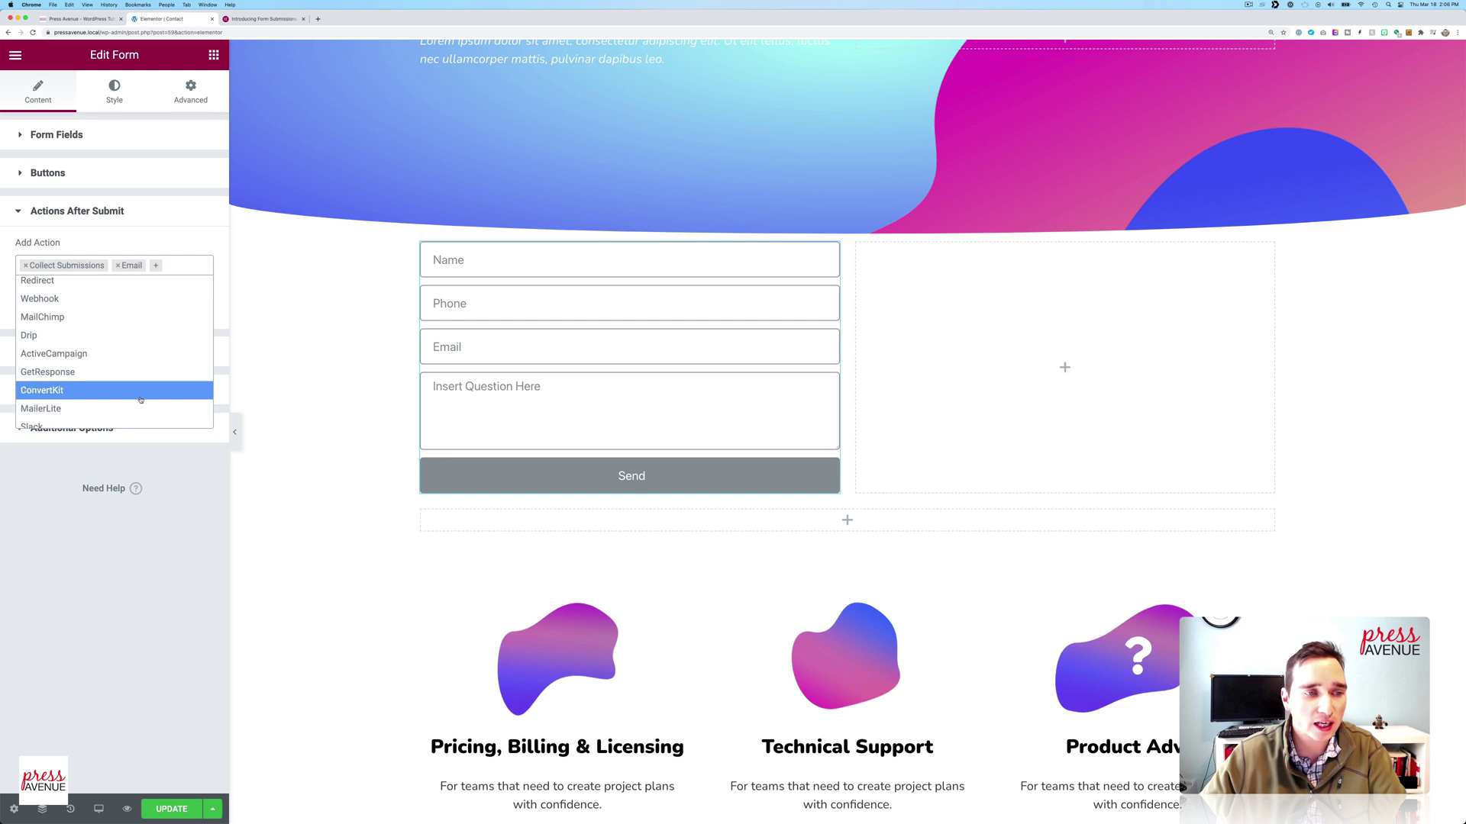
left_click(142, 407)
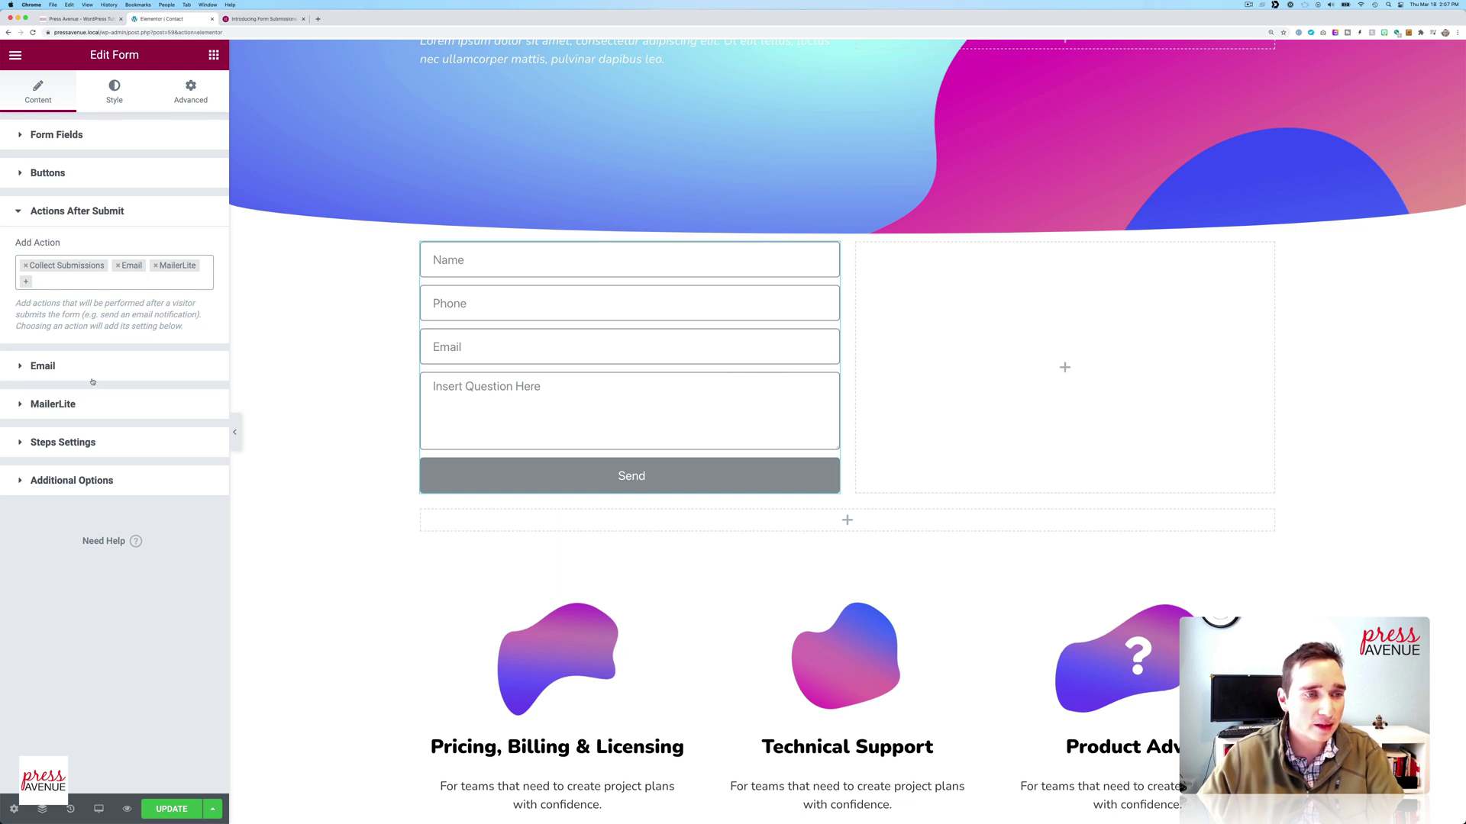
left_click(75, 405)
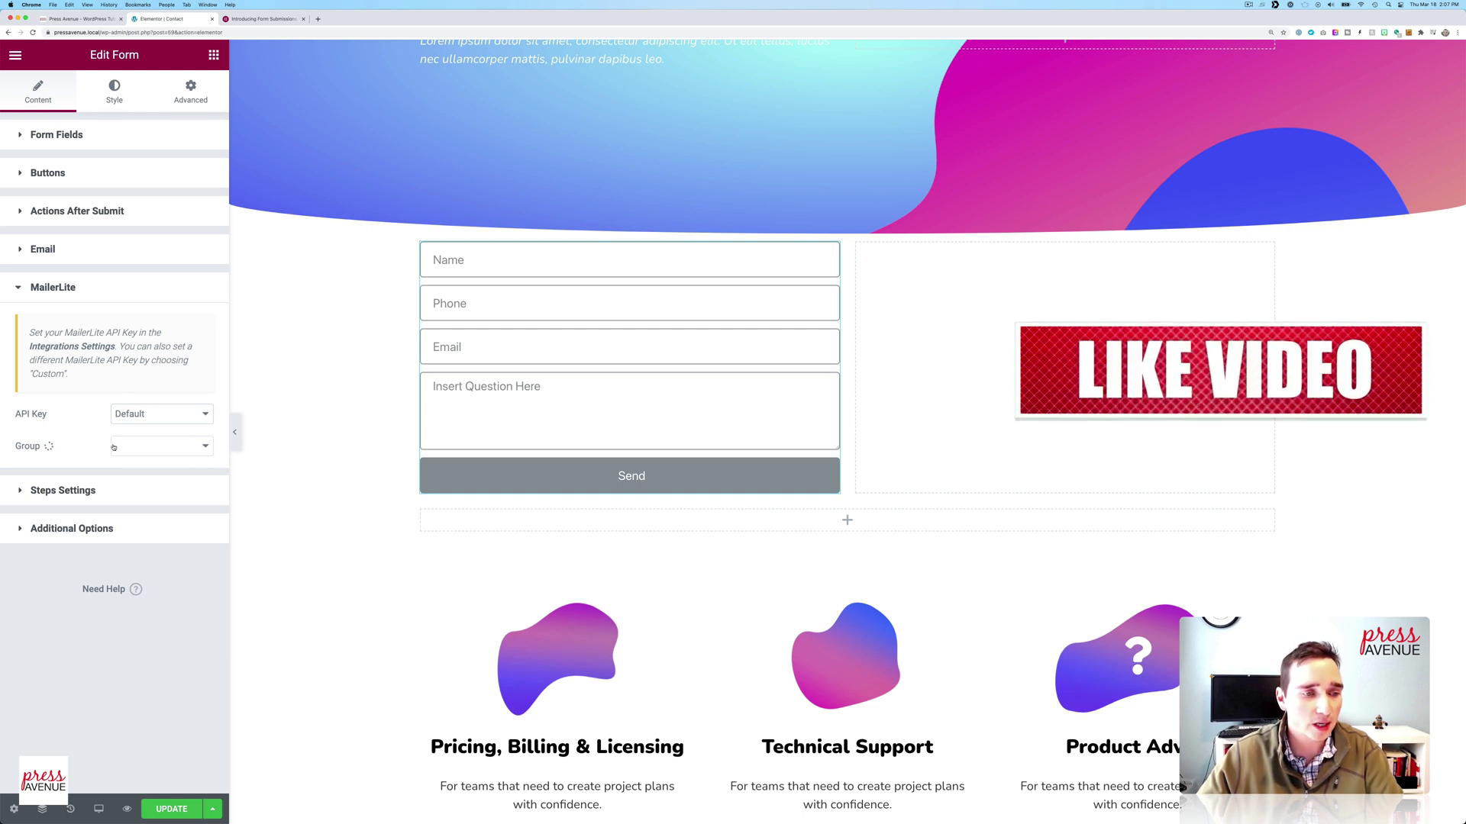
left_click(117, 533)
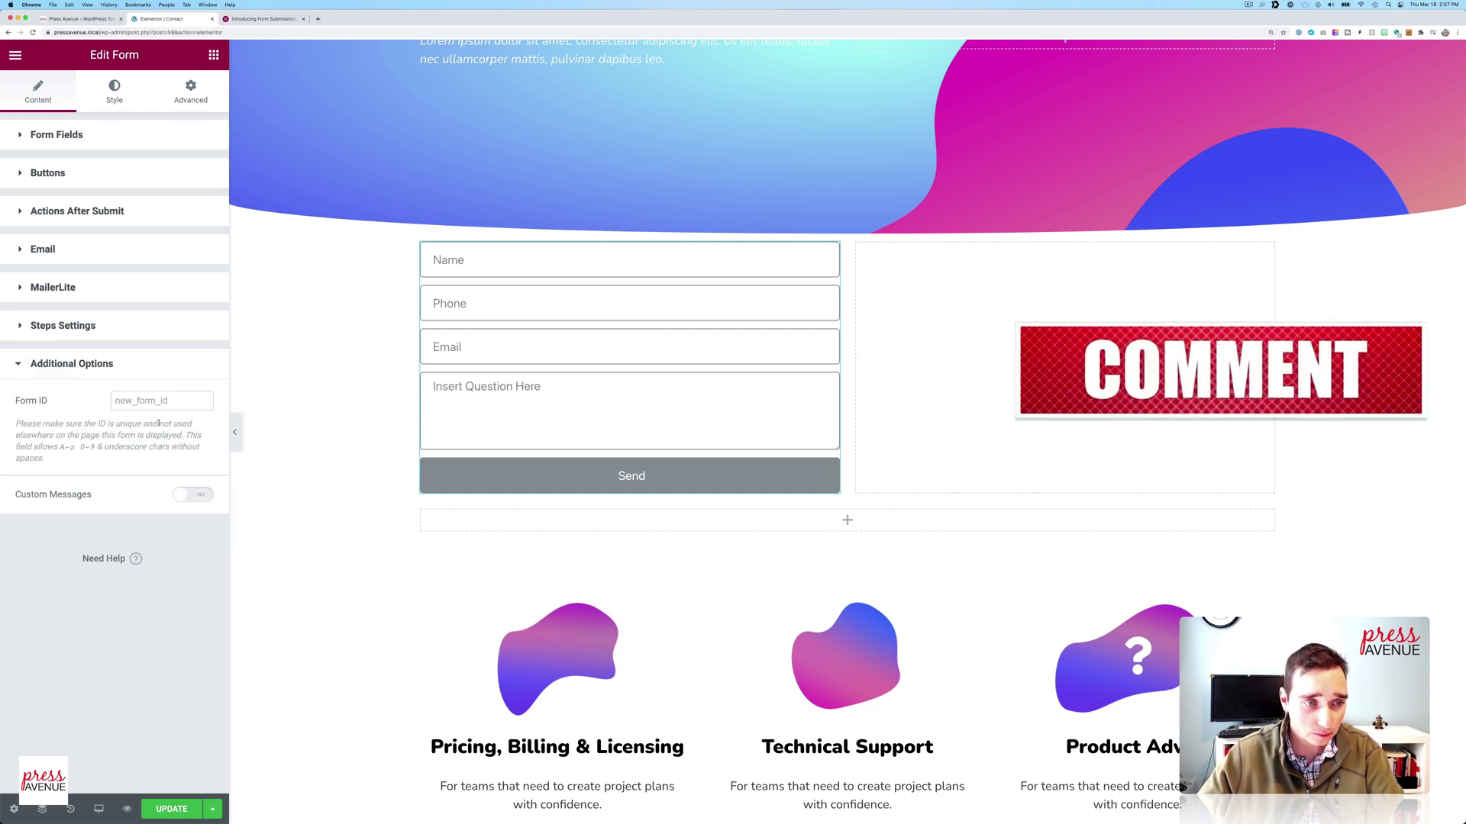
left_click(177, 809)
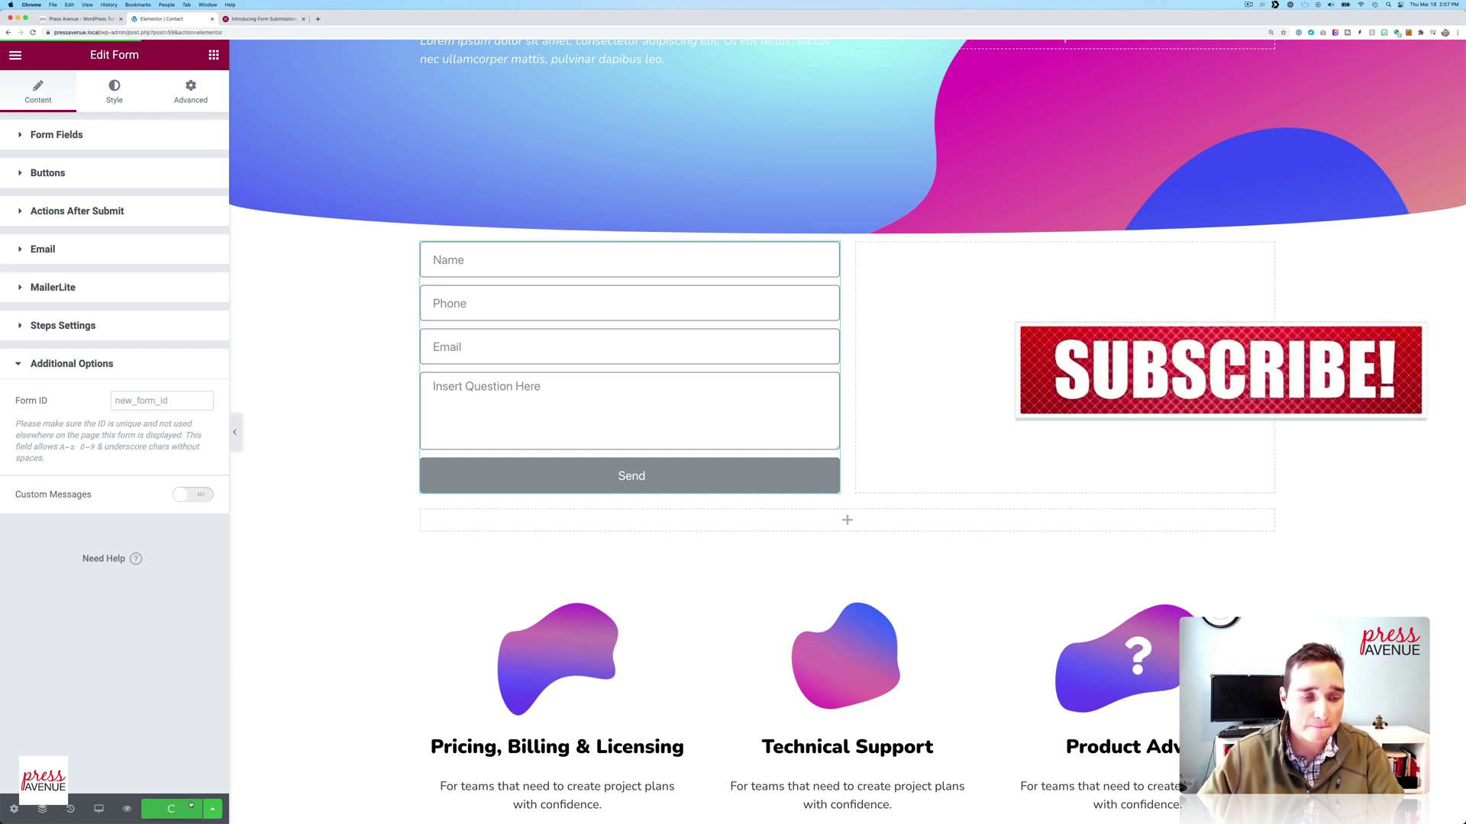
Step: Preview the Contact page and fill in test name, phone, email and question 'How are you doing today?'
left_click(126, 808)
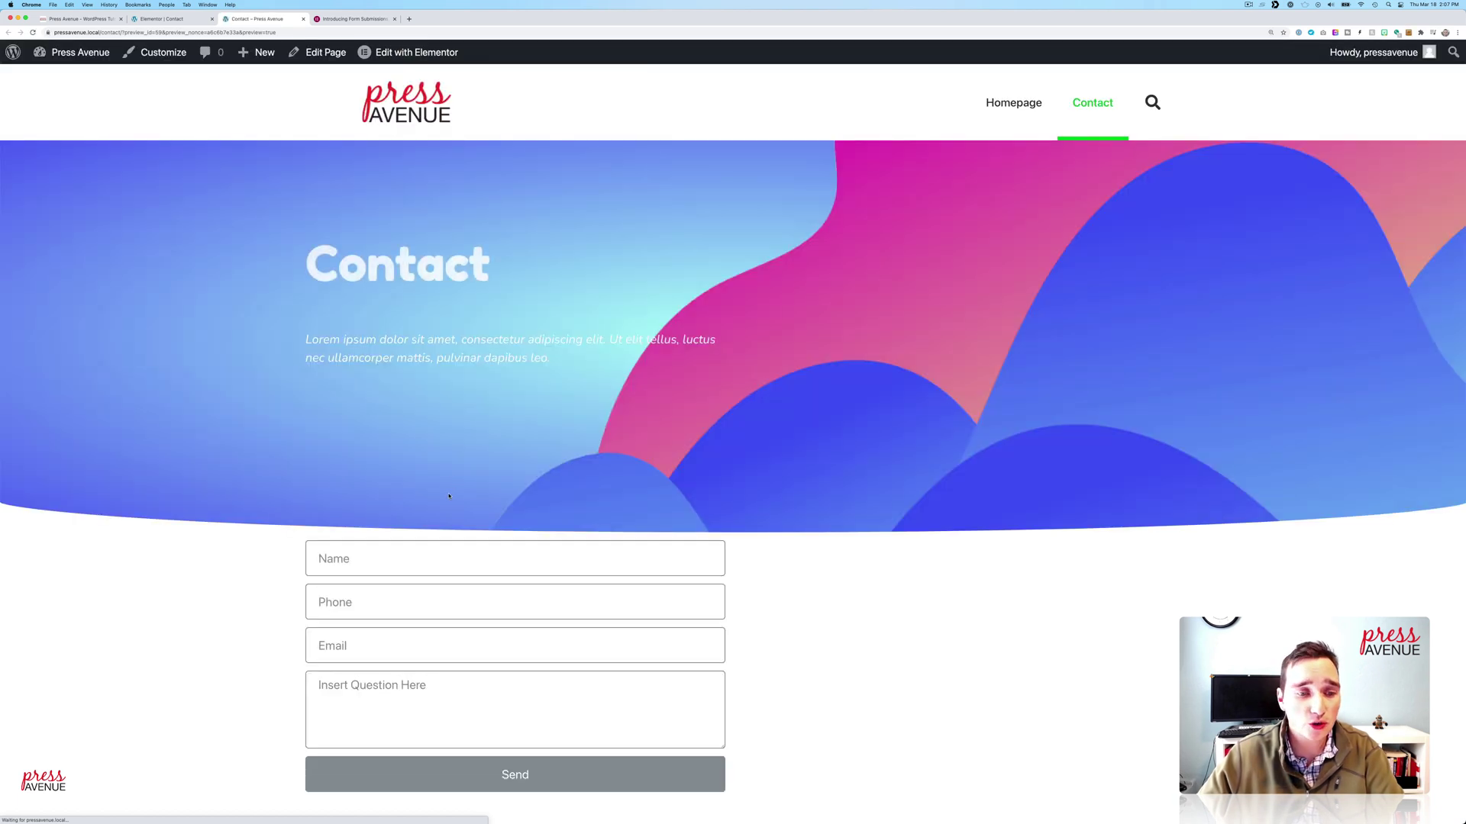
scroll(407, 462, "down", 2)
left_click(407, 461)
type("Jo")
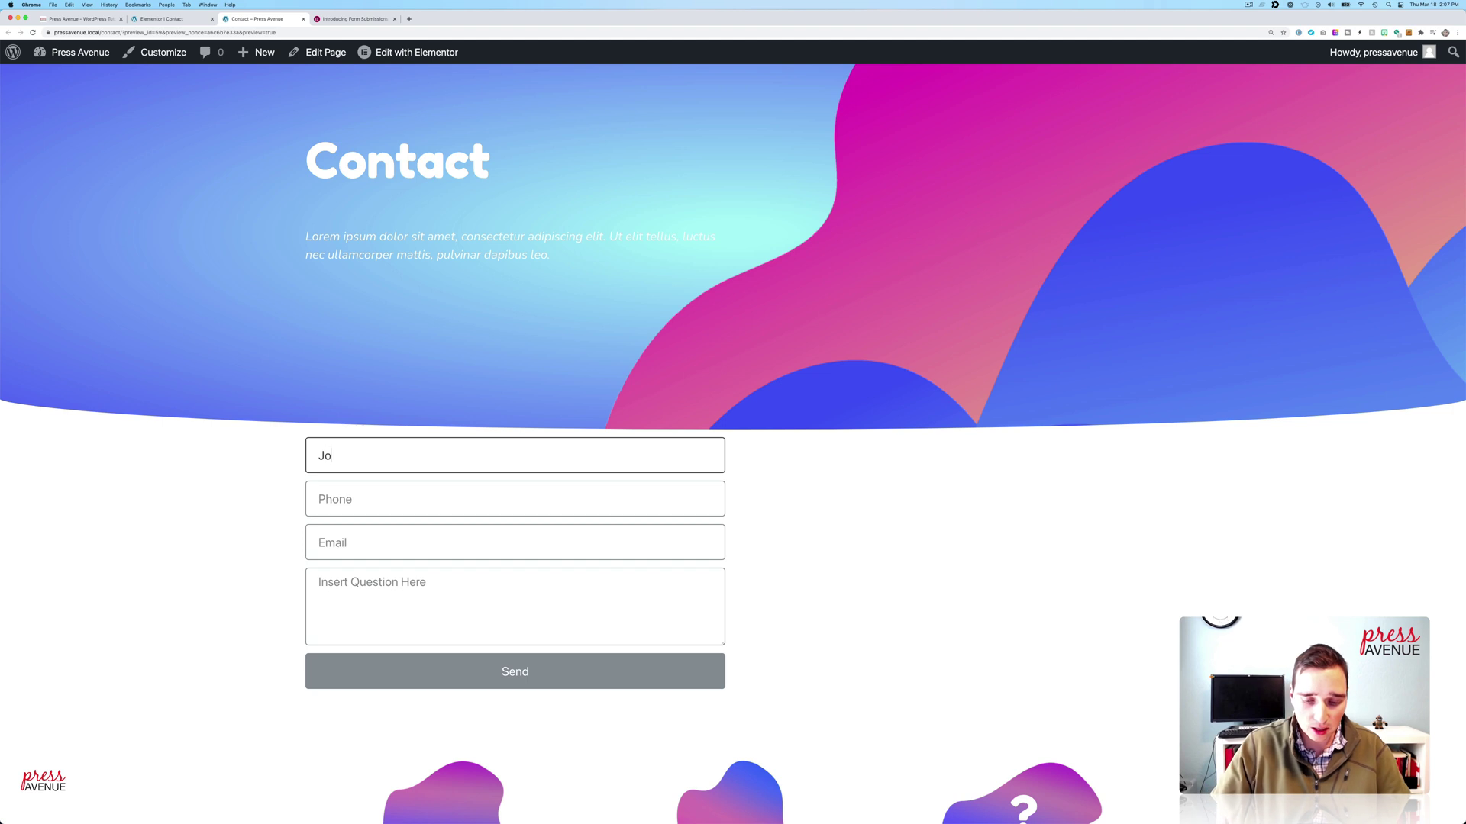
type("hn You")
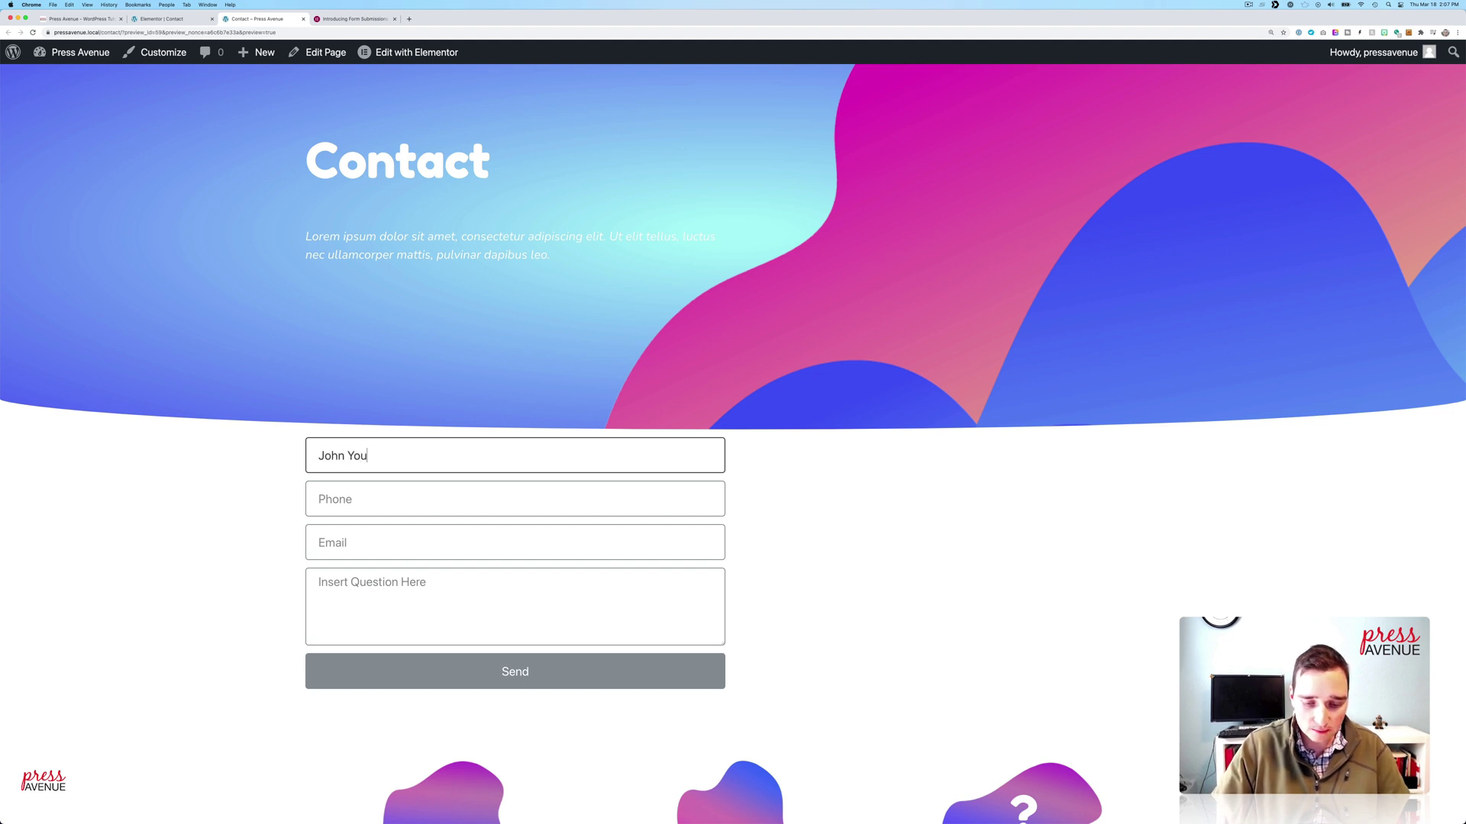
type("Tube")
key("Tab")
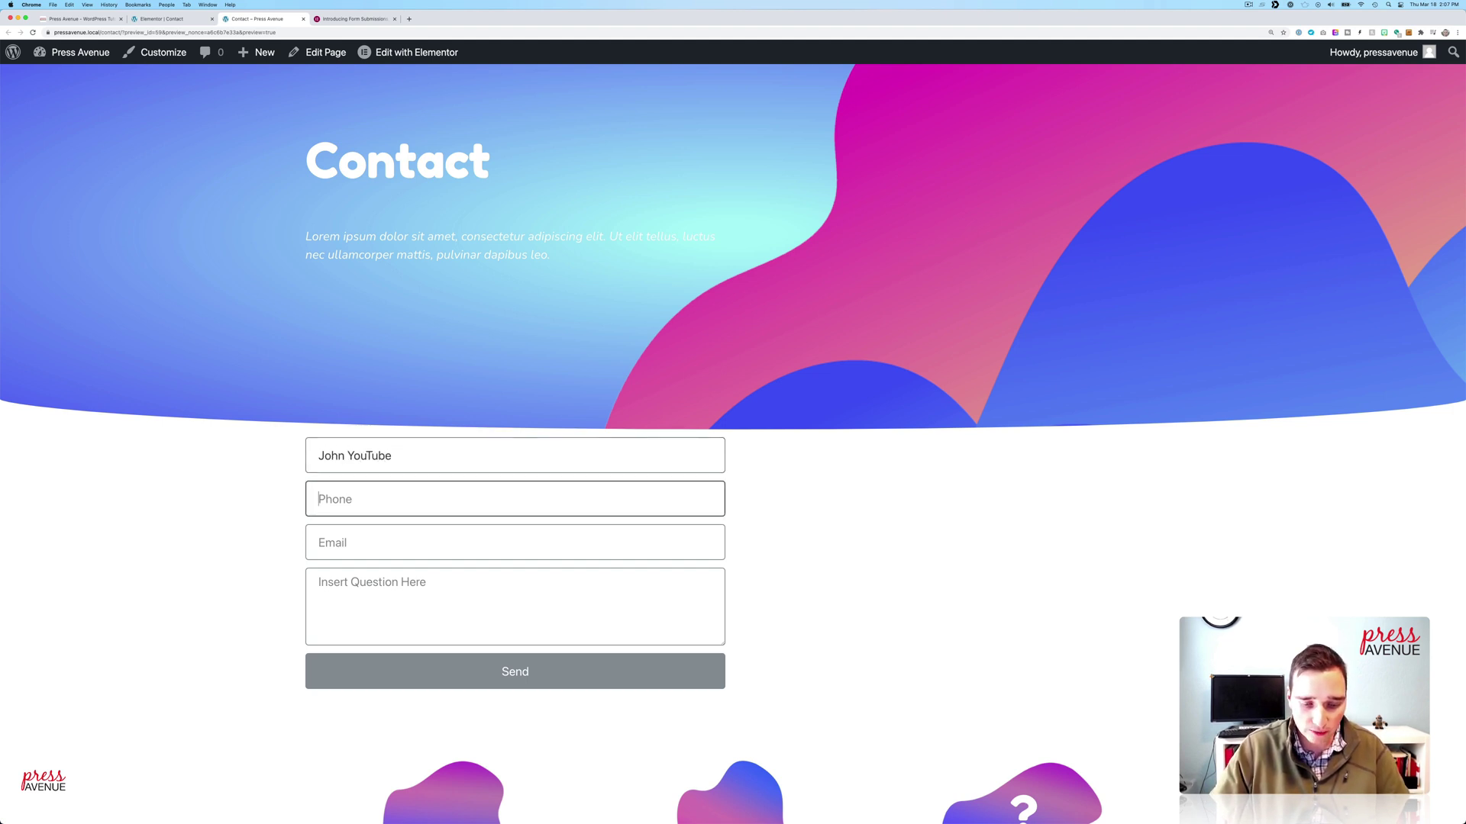
type("123-123-123")
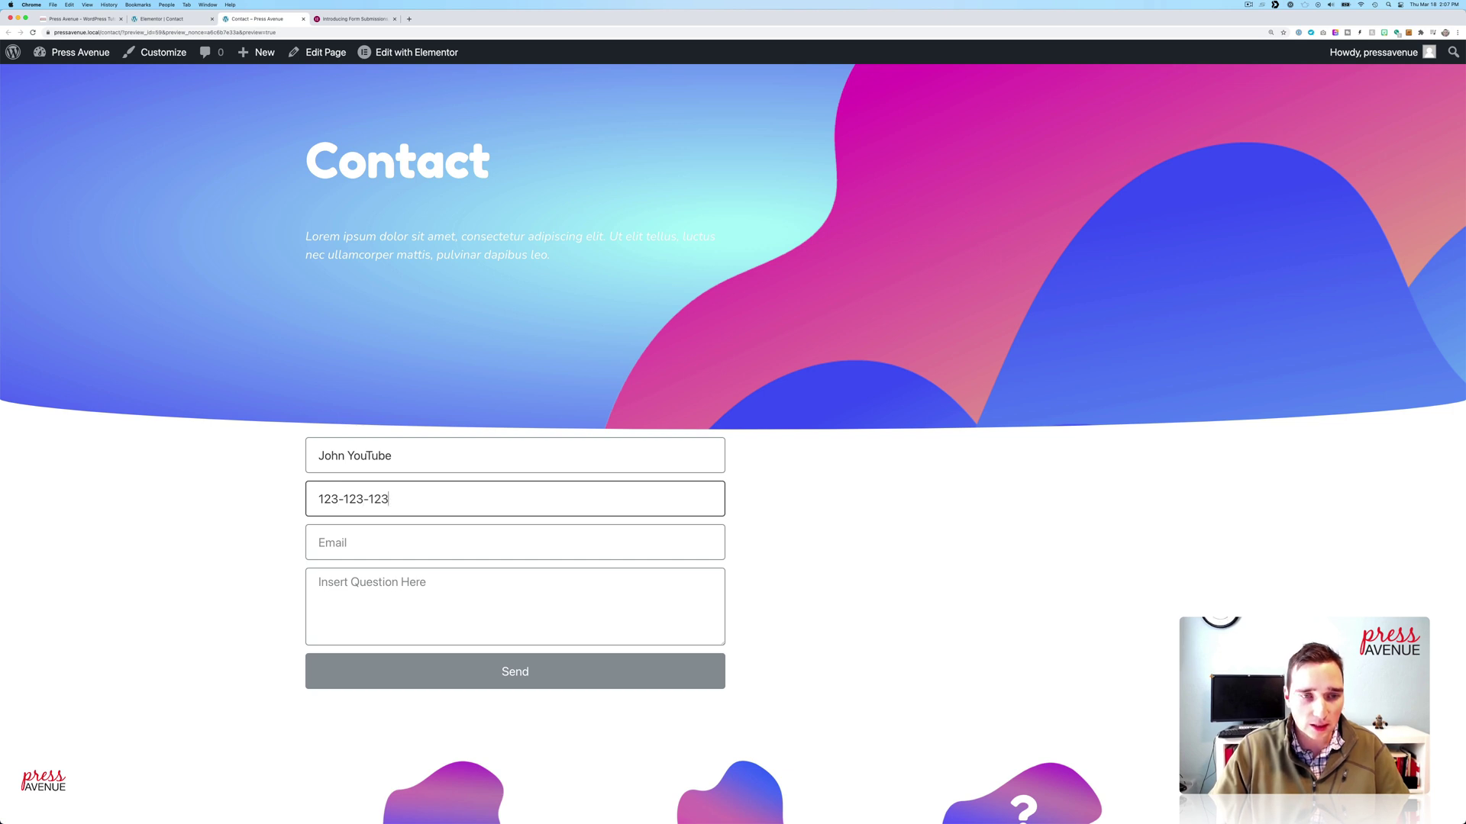
type("3")
left_click(394, 538)
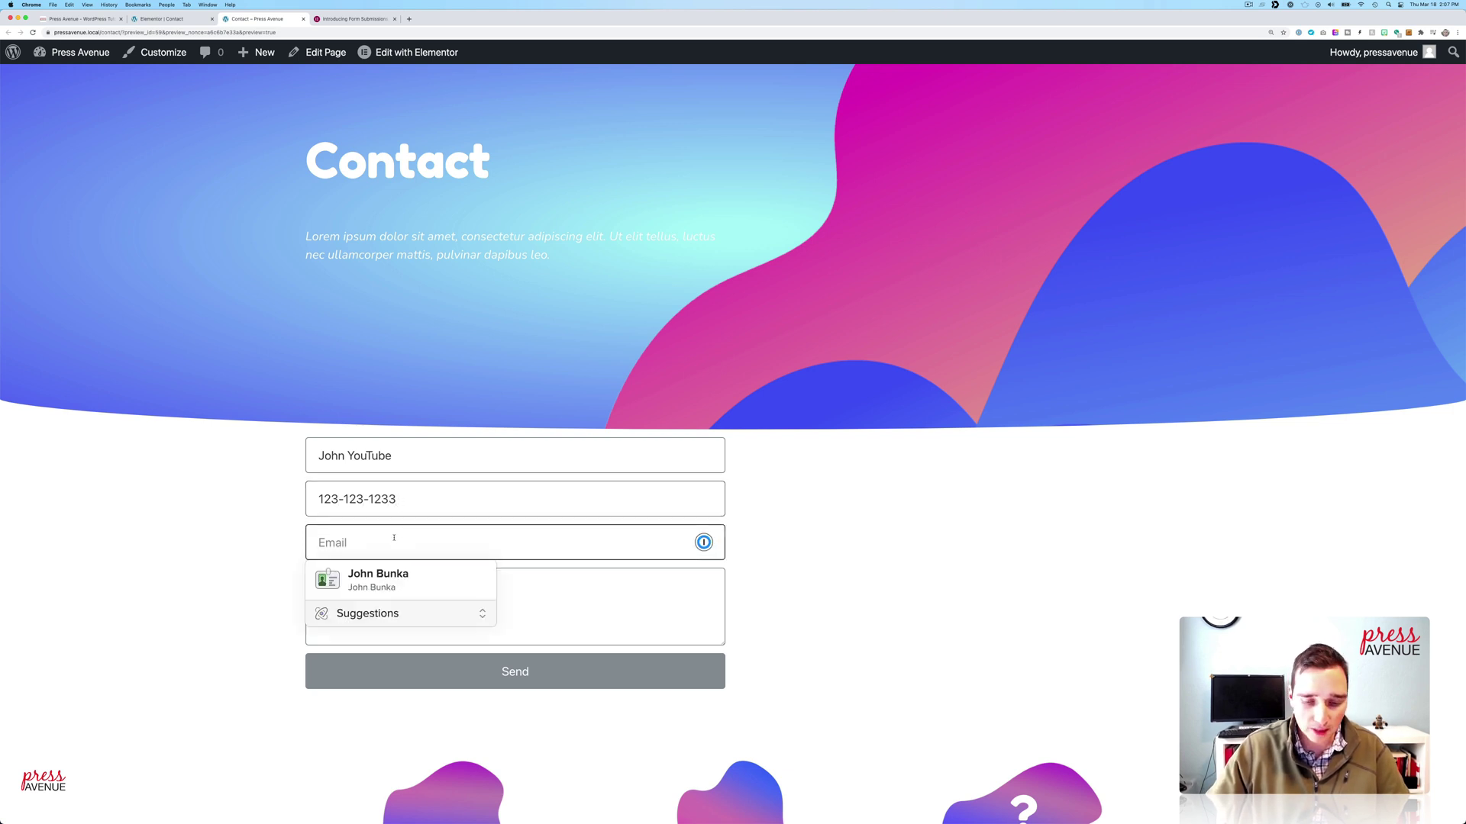
type("you@")
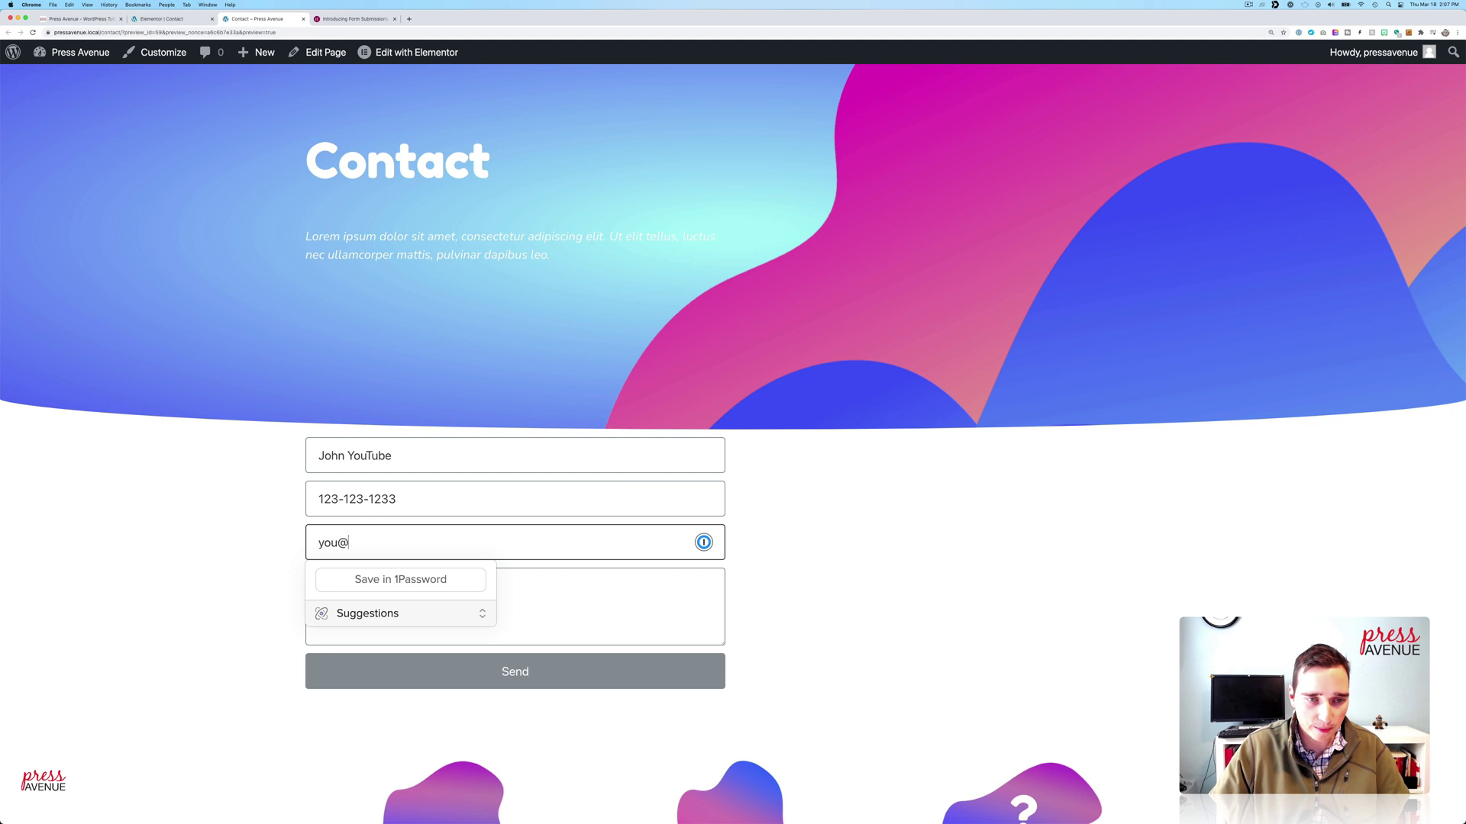
type("tube.com")
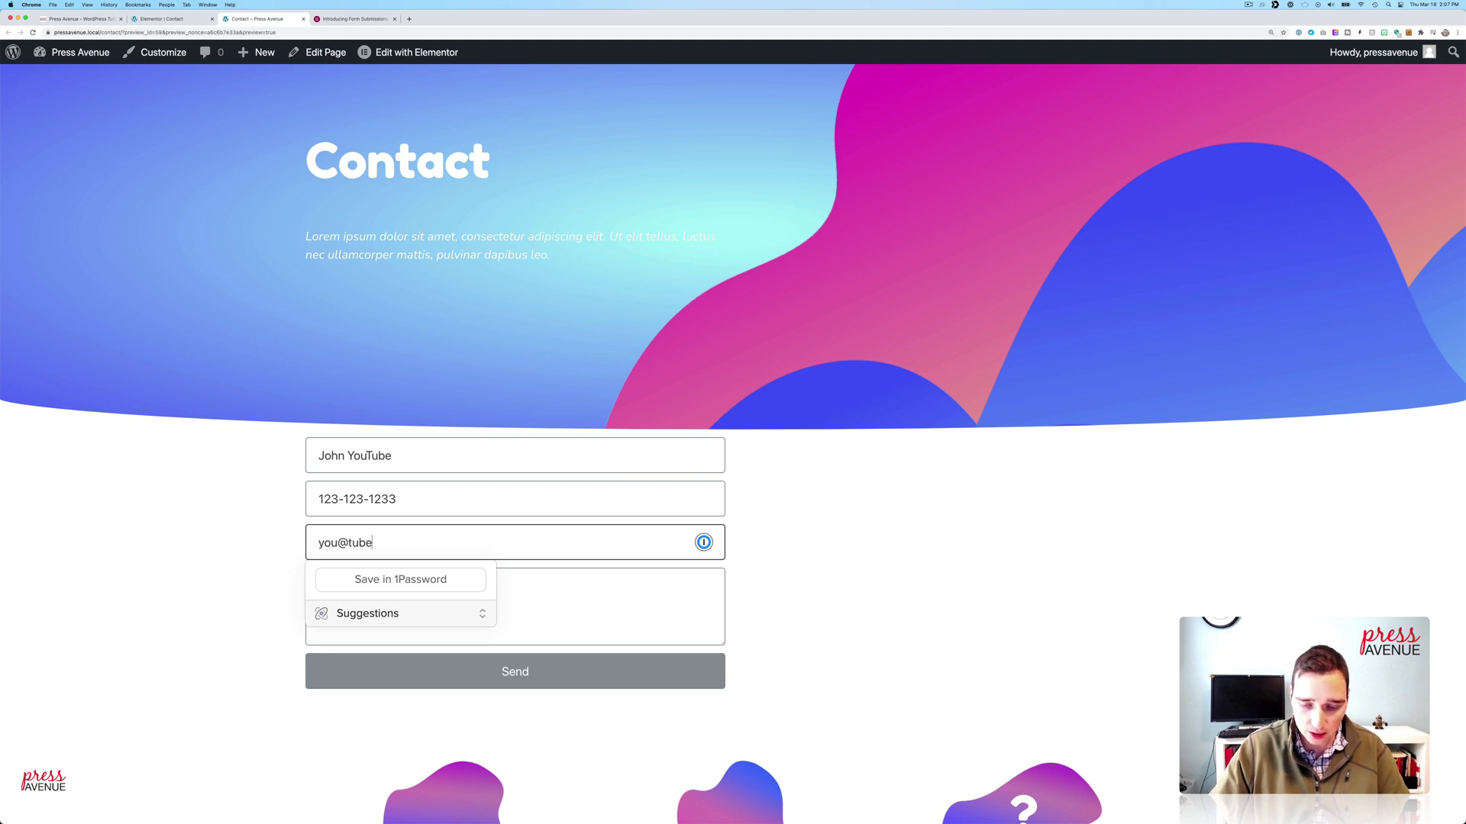
left_click(442, 615)
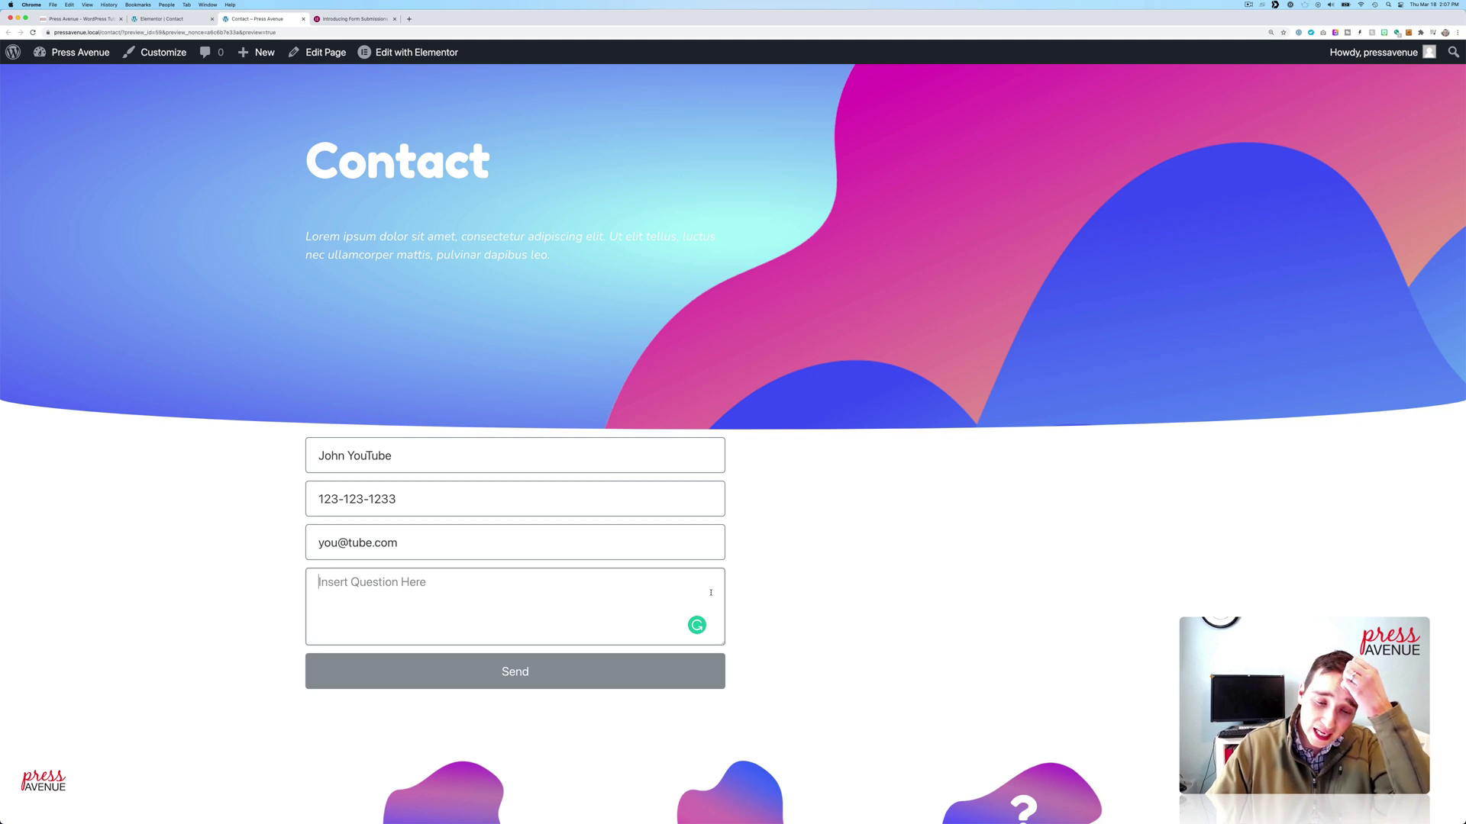
type("How ar")
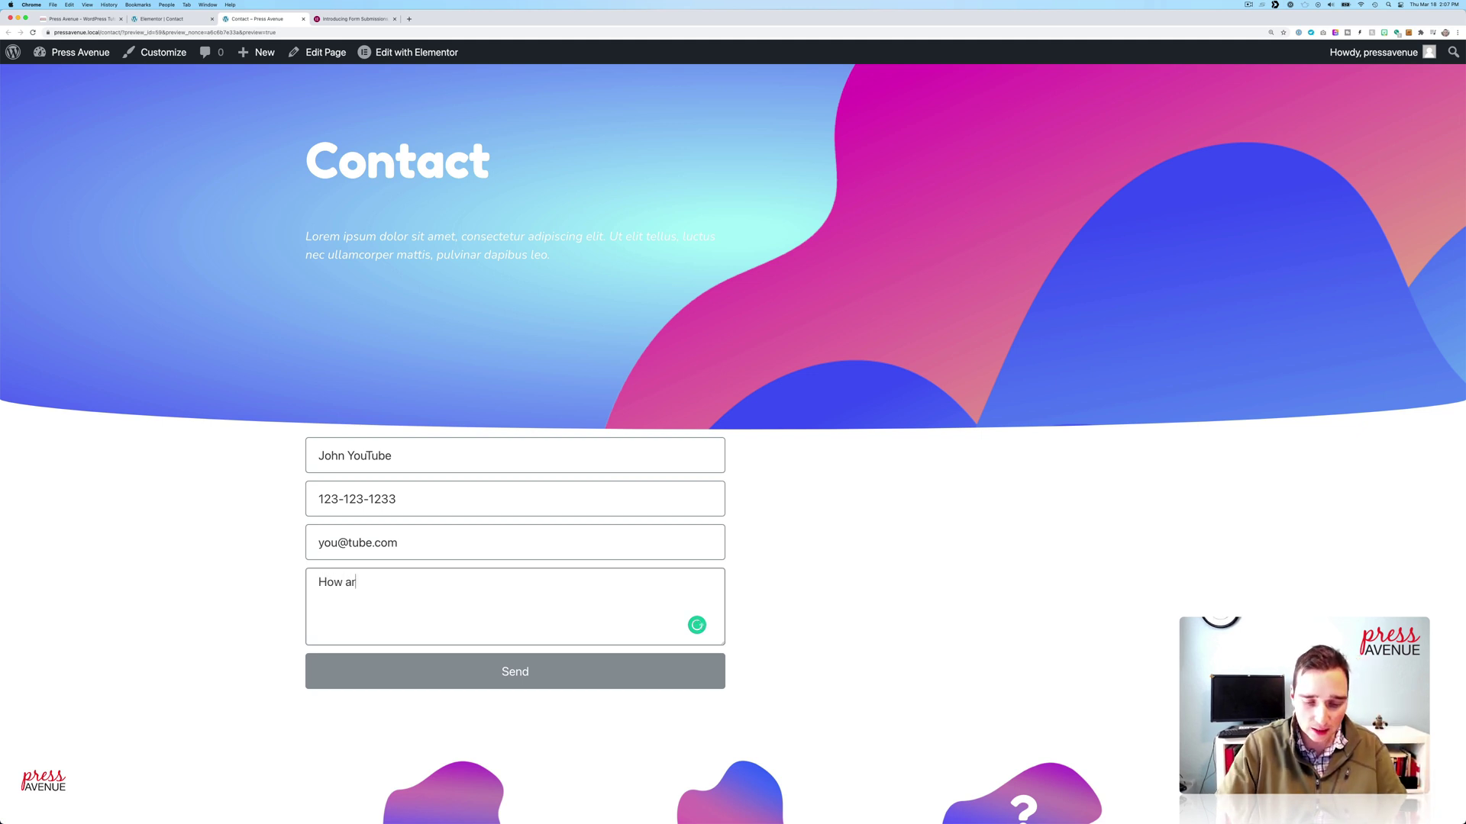
type("e you doing tod")
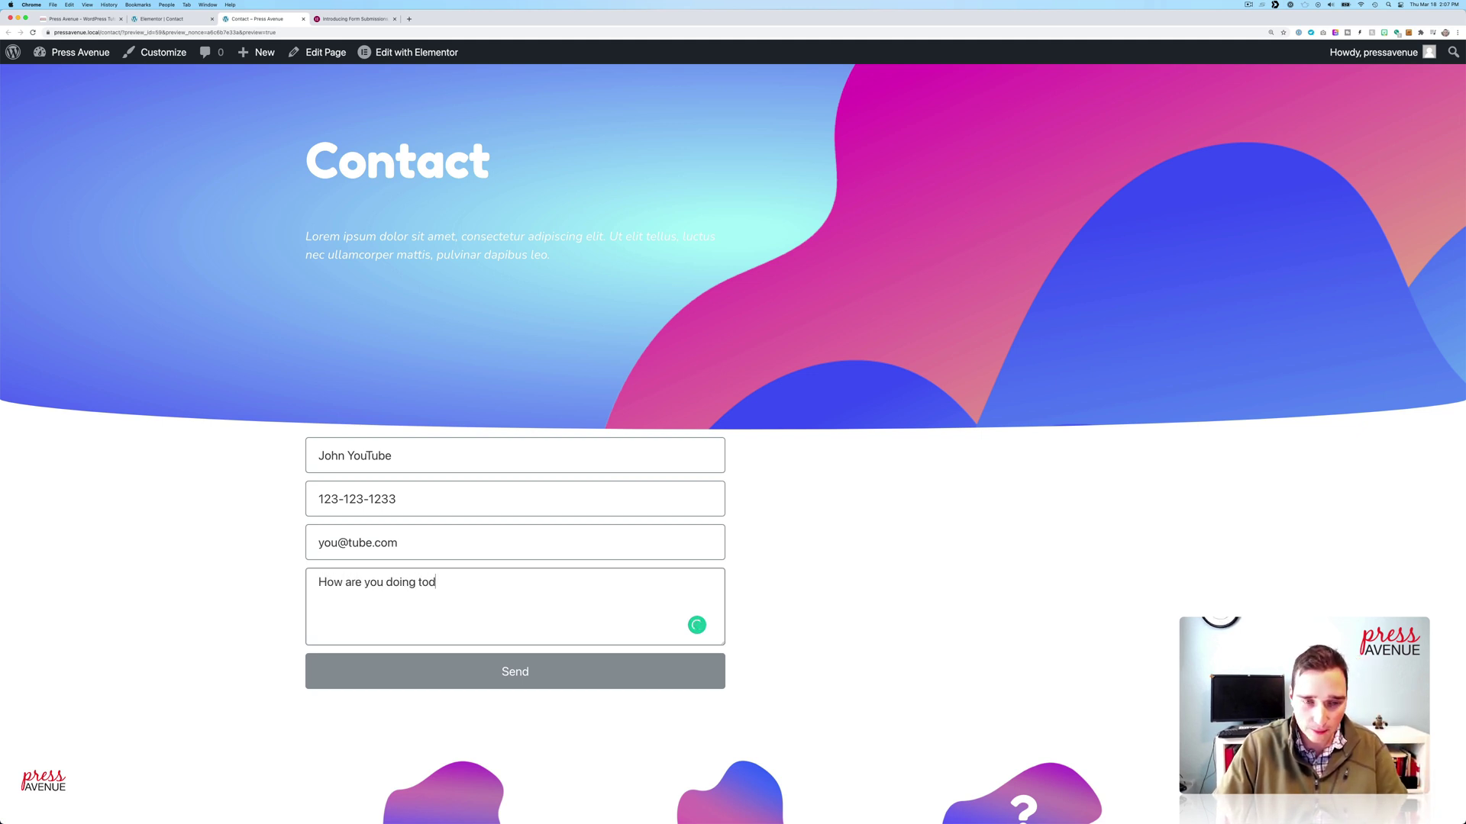
type("ay?")
Step: Send the test form and check the resulting MailerLite Invalid API key error
left_click(603, 677)
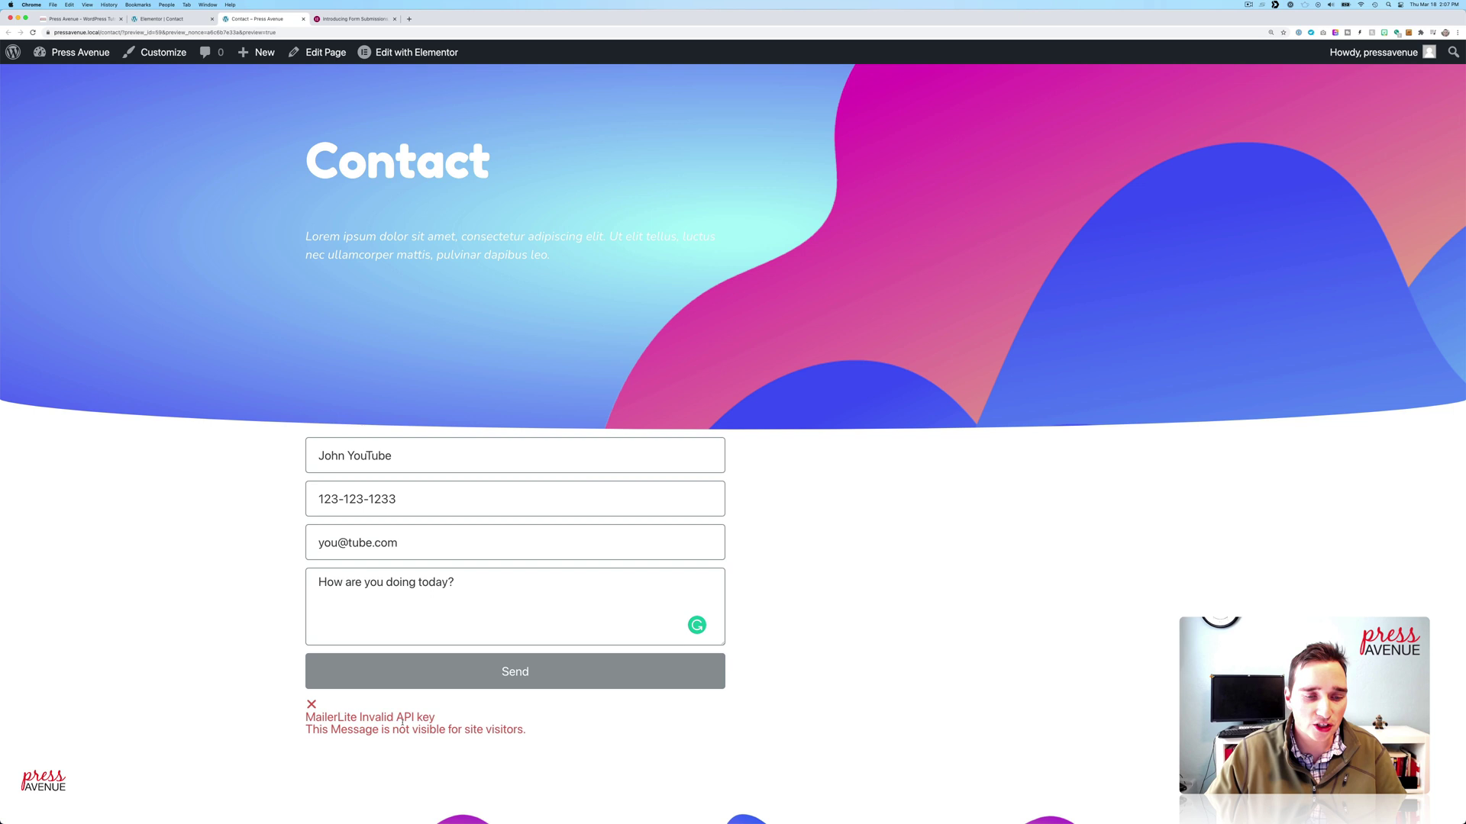
scroll(481, 724, "down", 1)
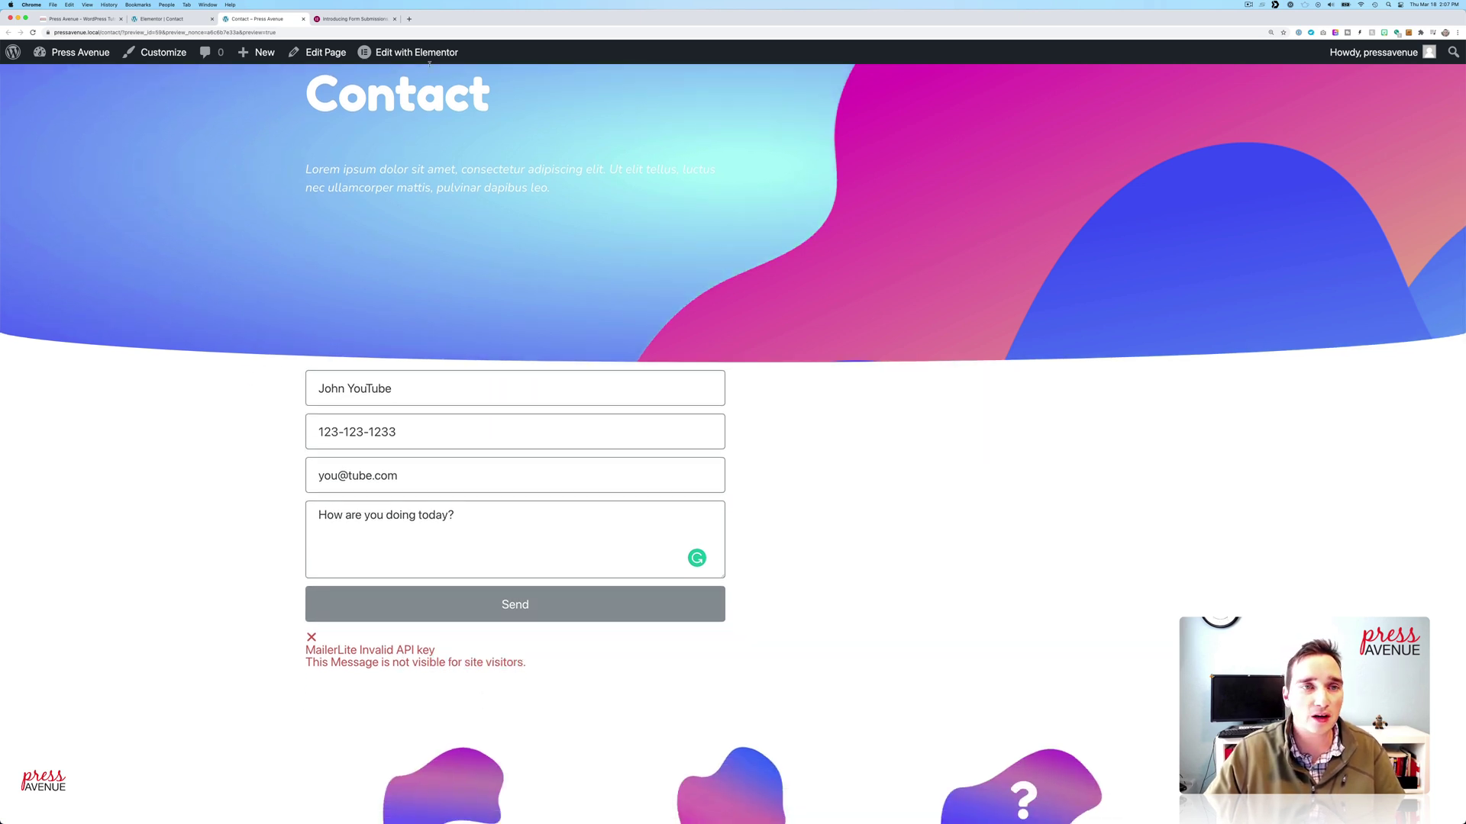
scroll(394, 258, "up", 3)
scroll(398, 456, "down", 1)
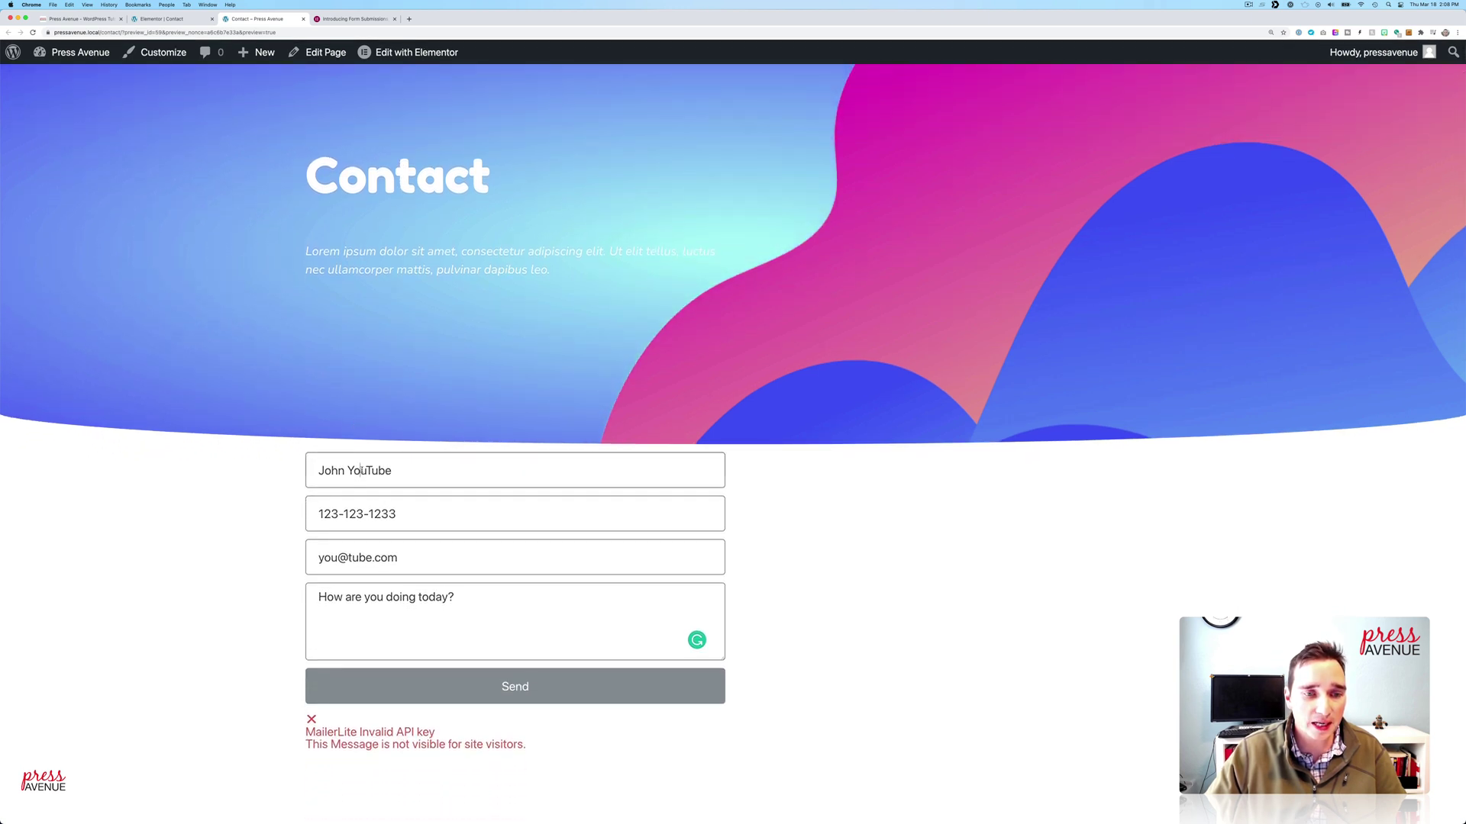
Step: Change the test entry's name, phone number and e-mail address on the Contact form
left_click(425, 471)
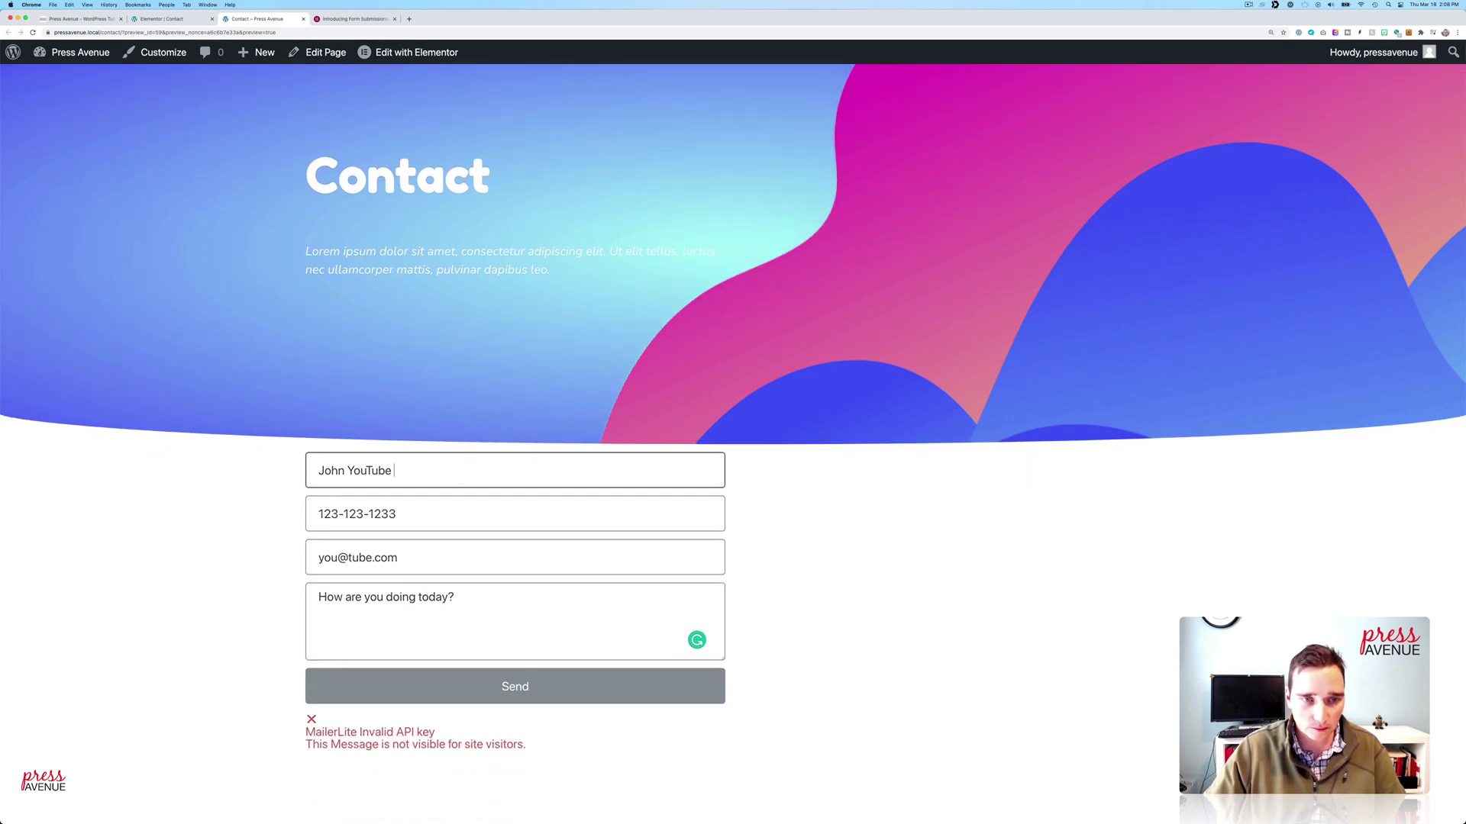
type("Smith")
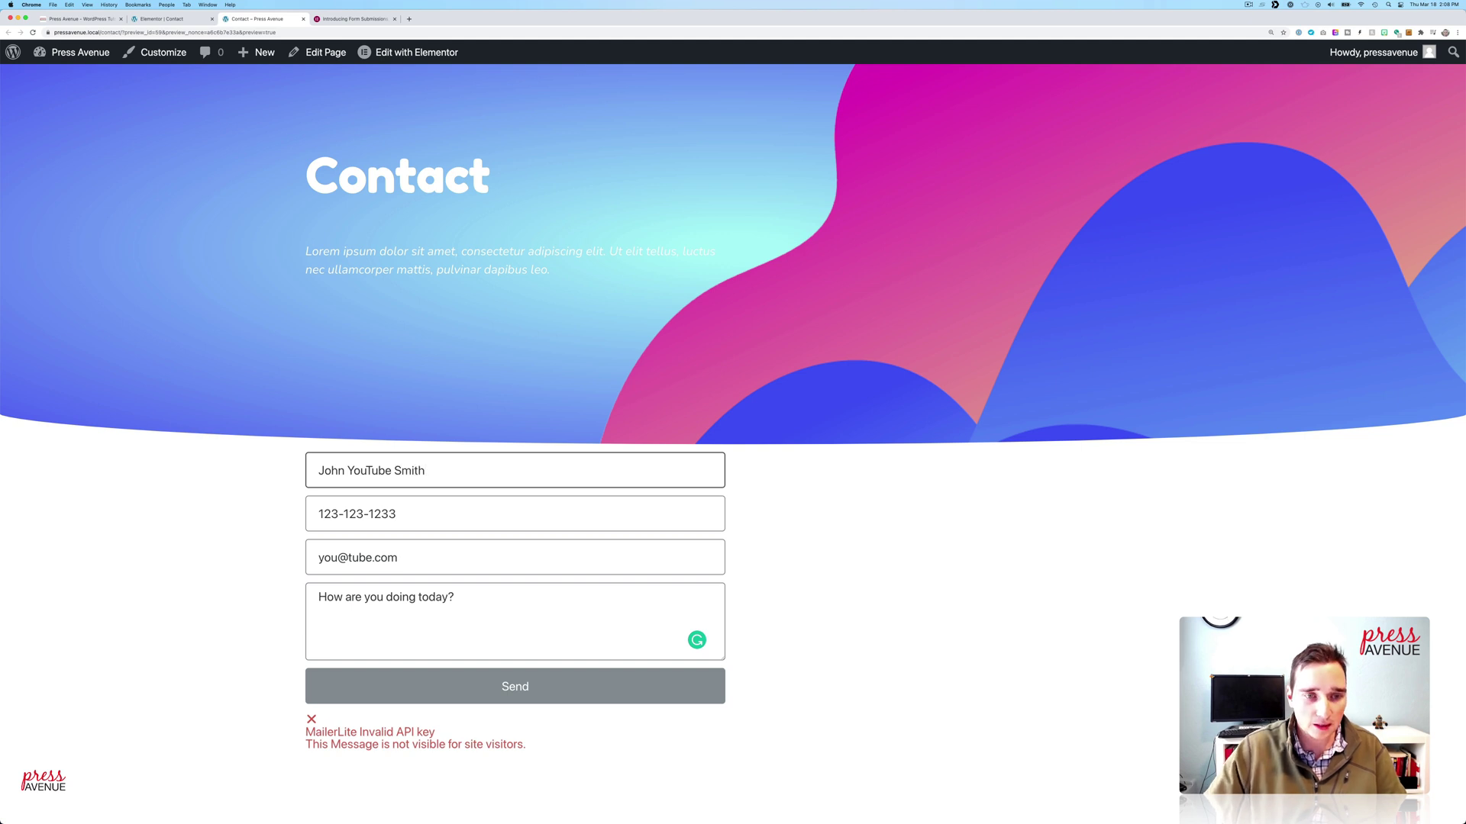
left_click(378, 516)
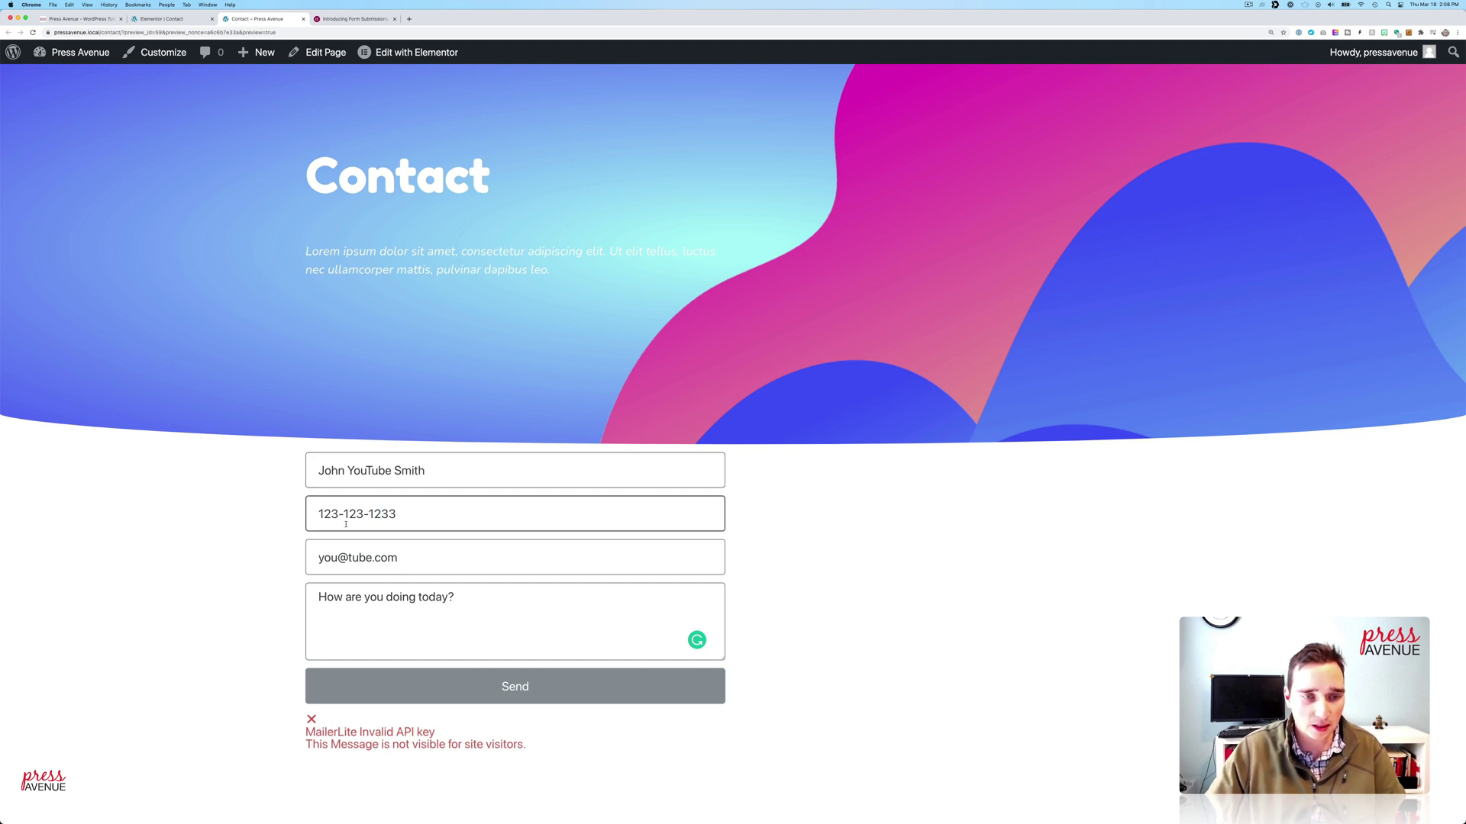
key("super+a")
type("222")
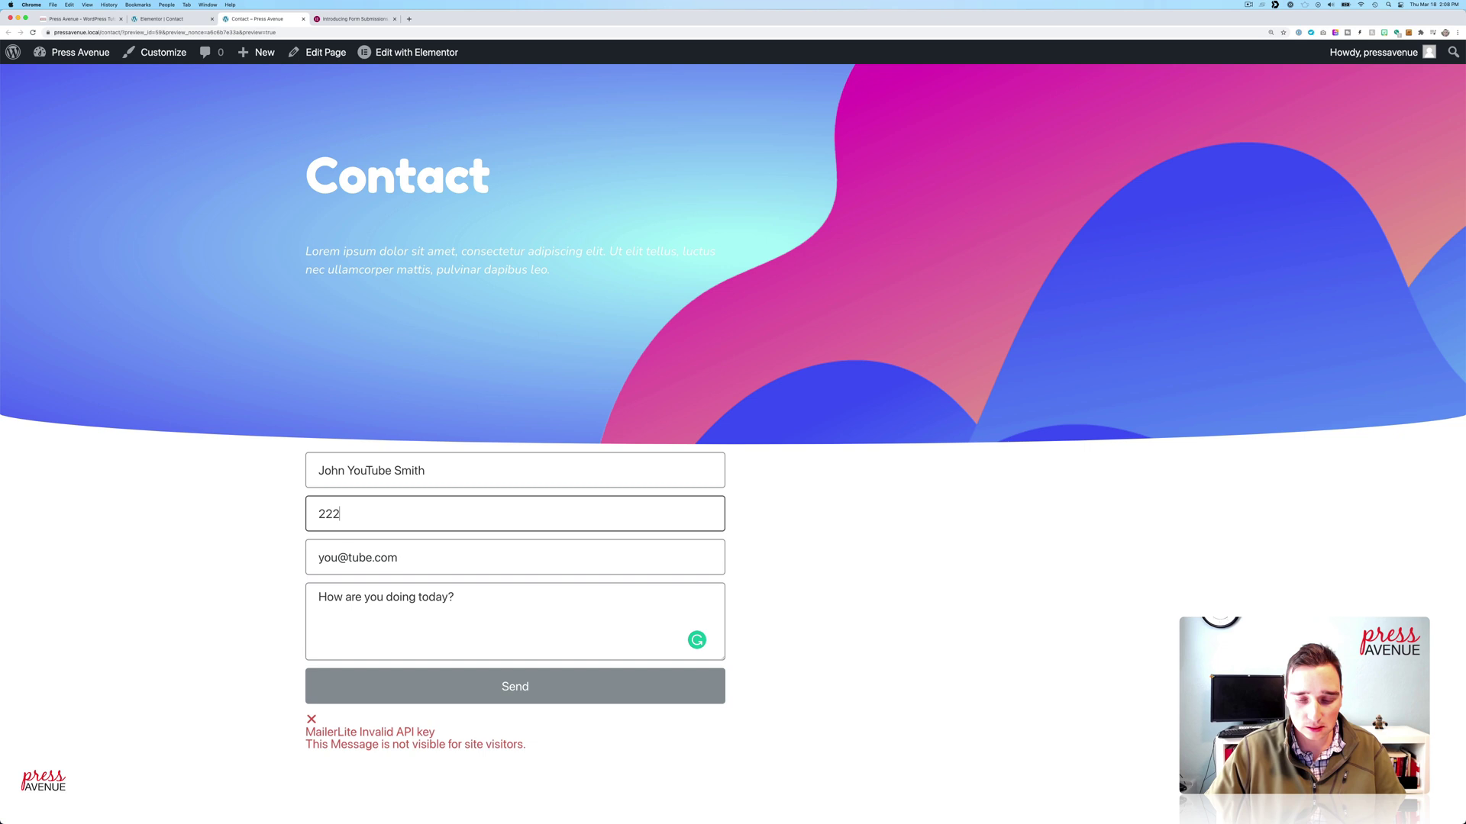
type("2222")
left_click(337, 557)
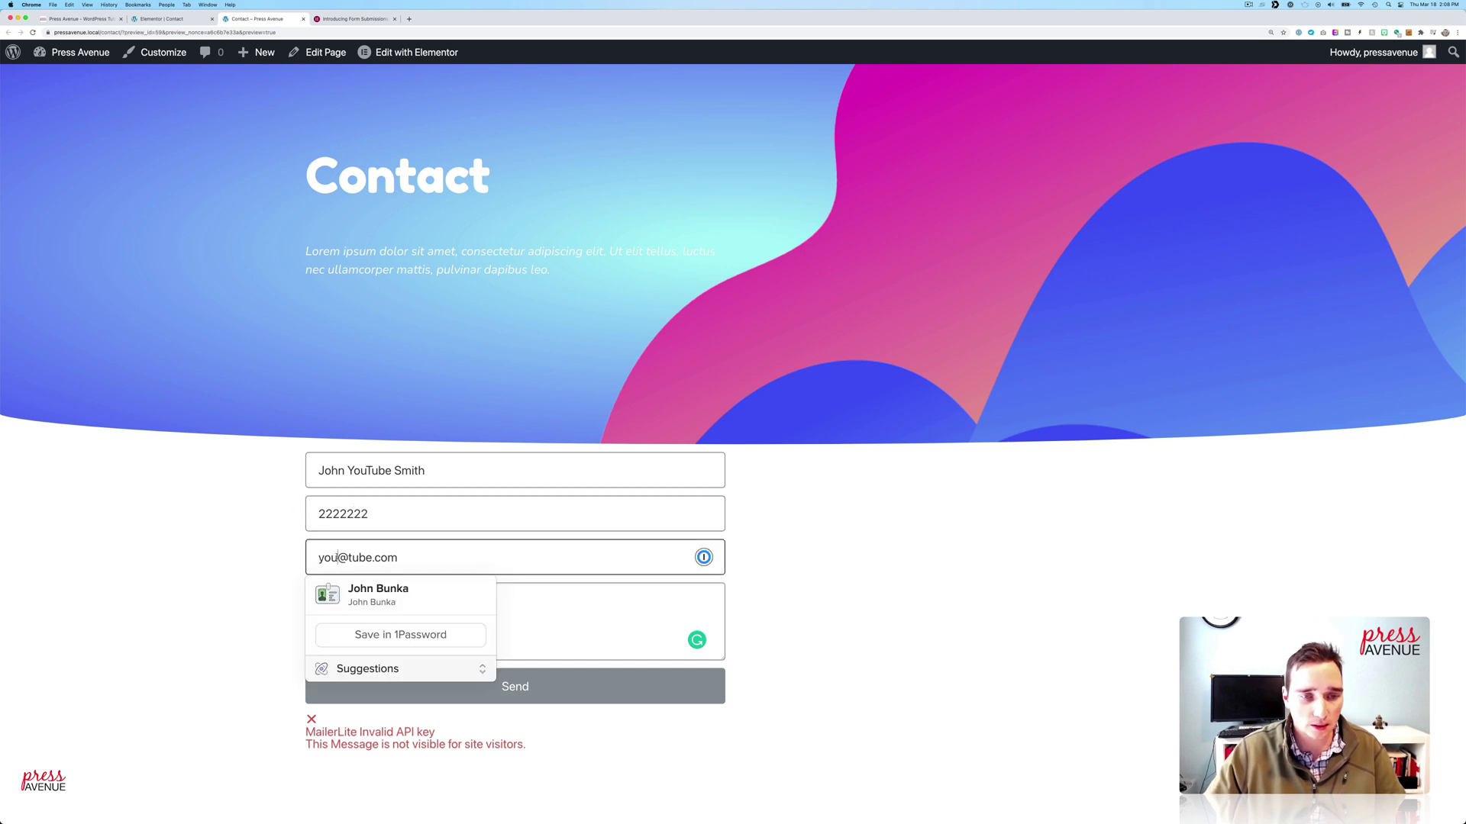
type("hello")
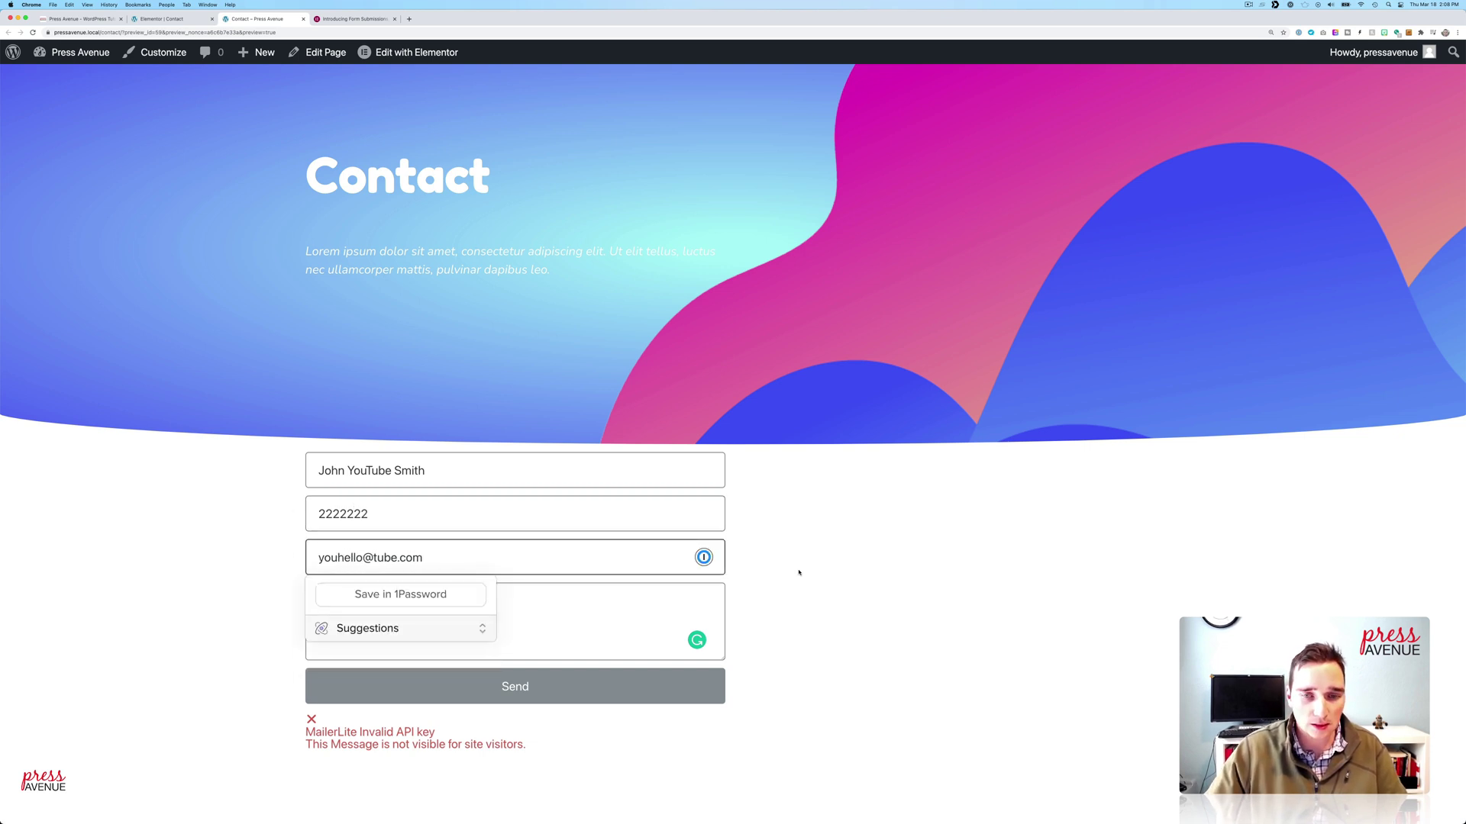
Step: Add question marks to the question, repeat it three times, and resubmit the form
left_click(799, 572)
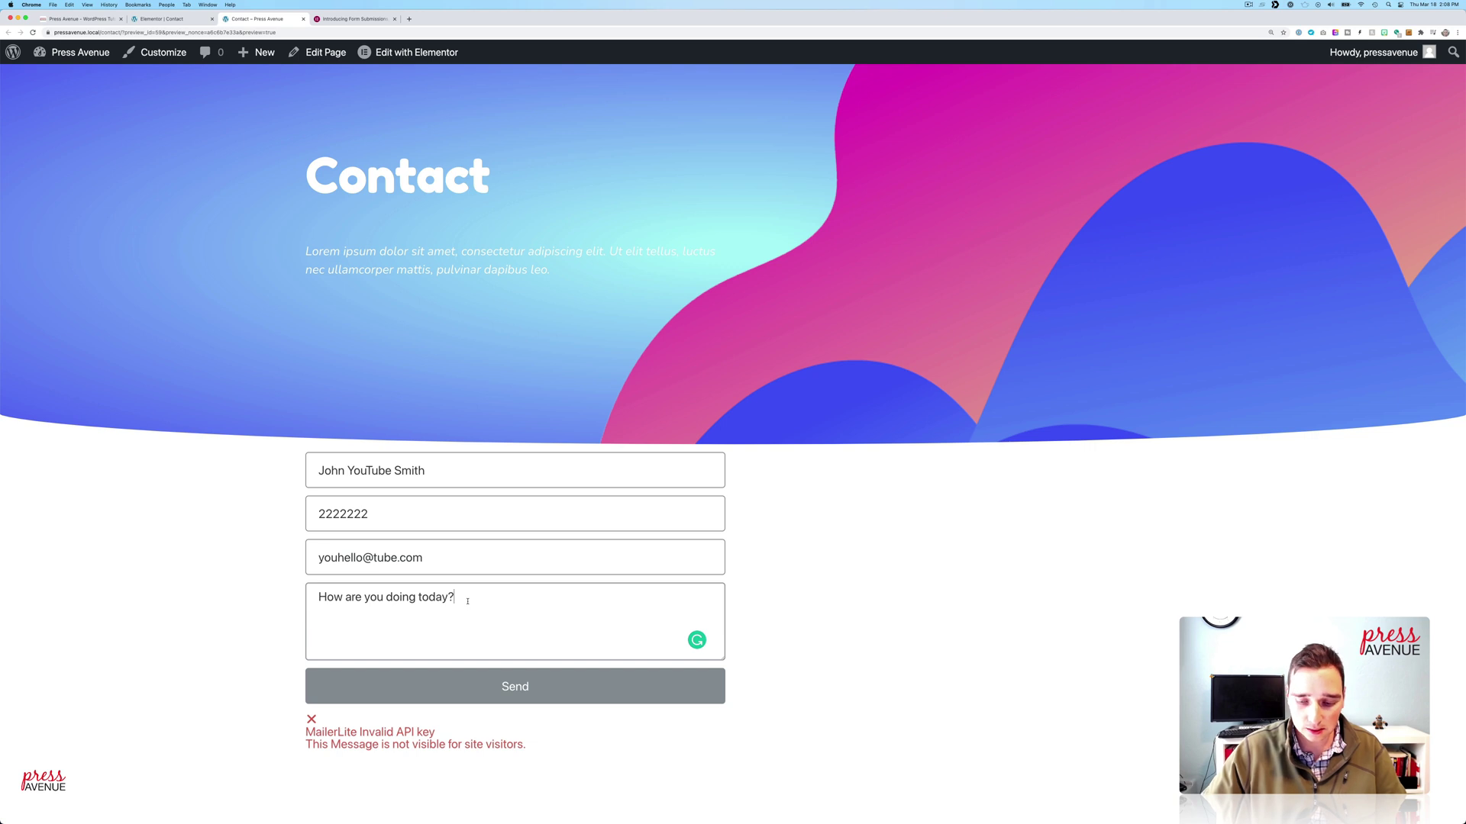
type("????????")
key("super+a")
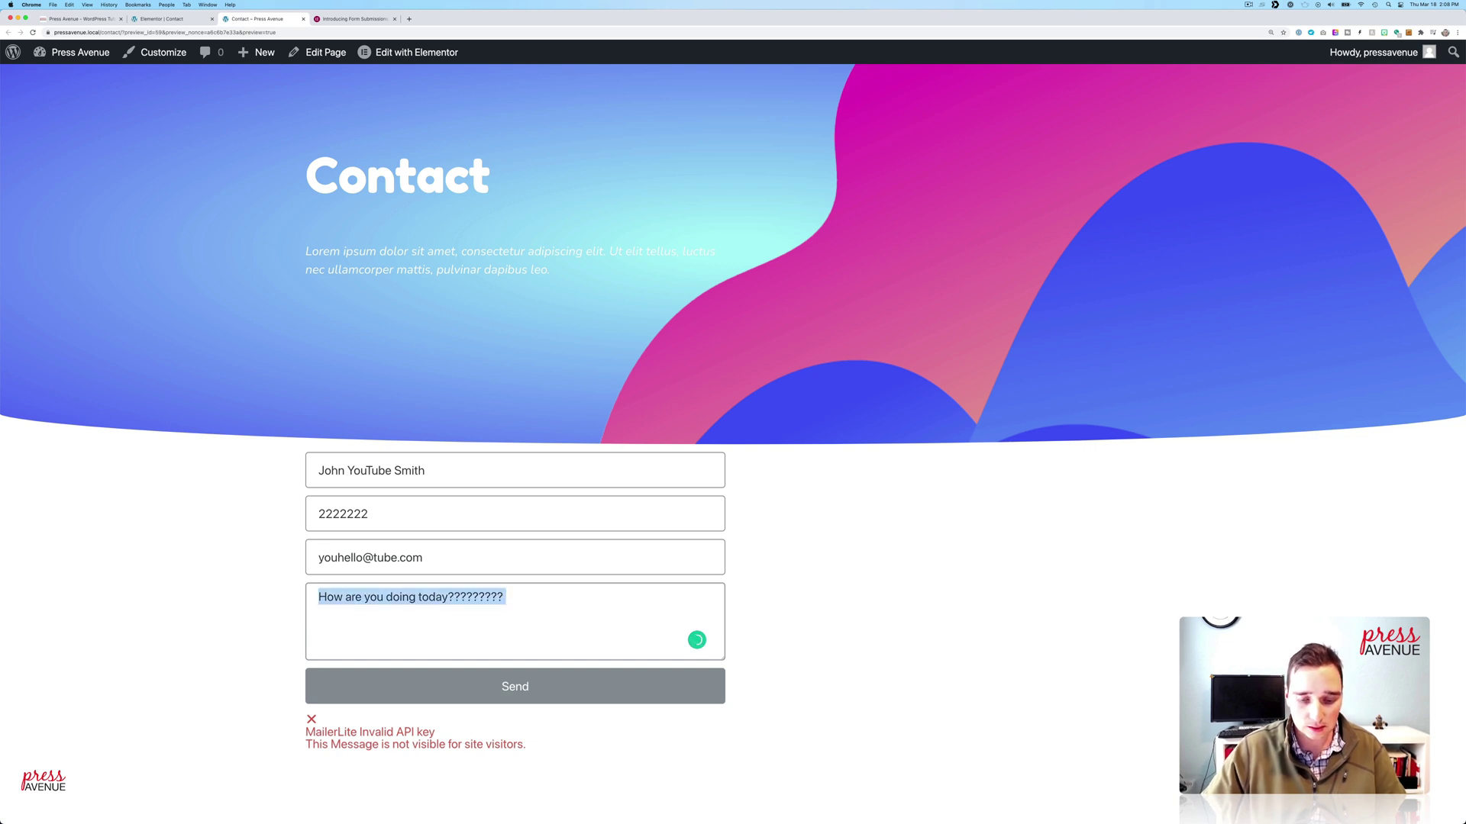
key("super+c")
key("Right")
key("super+v")
key("super+v")
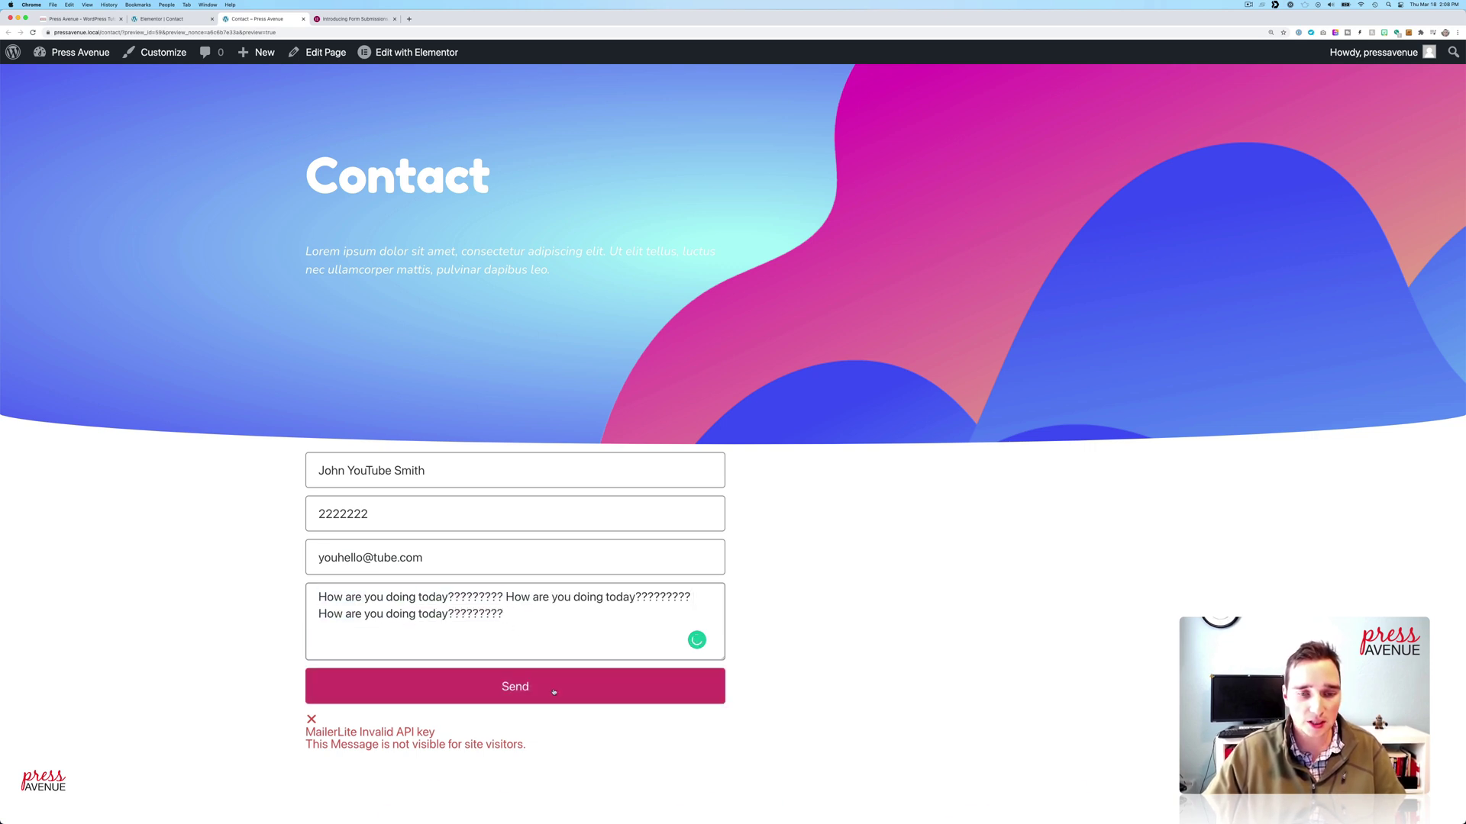
left_click(553, 692)
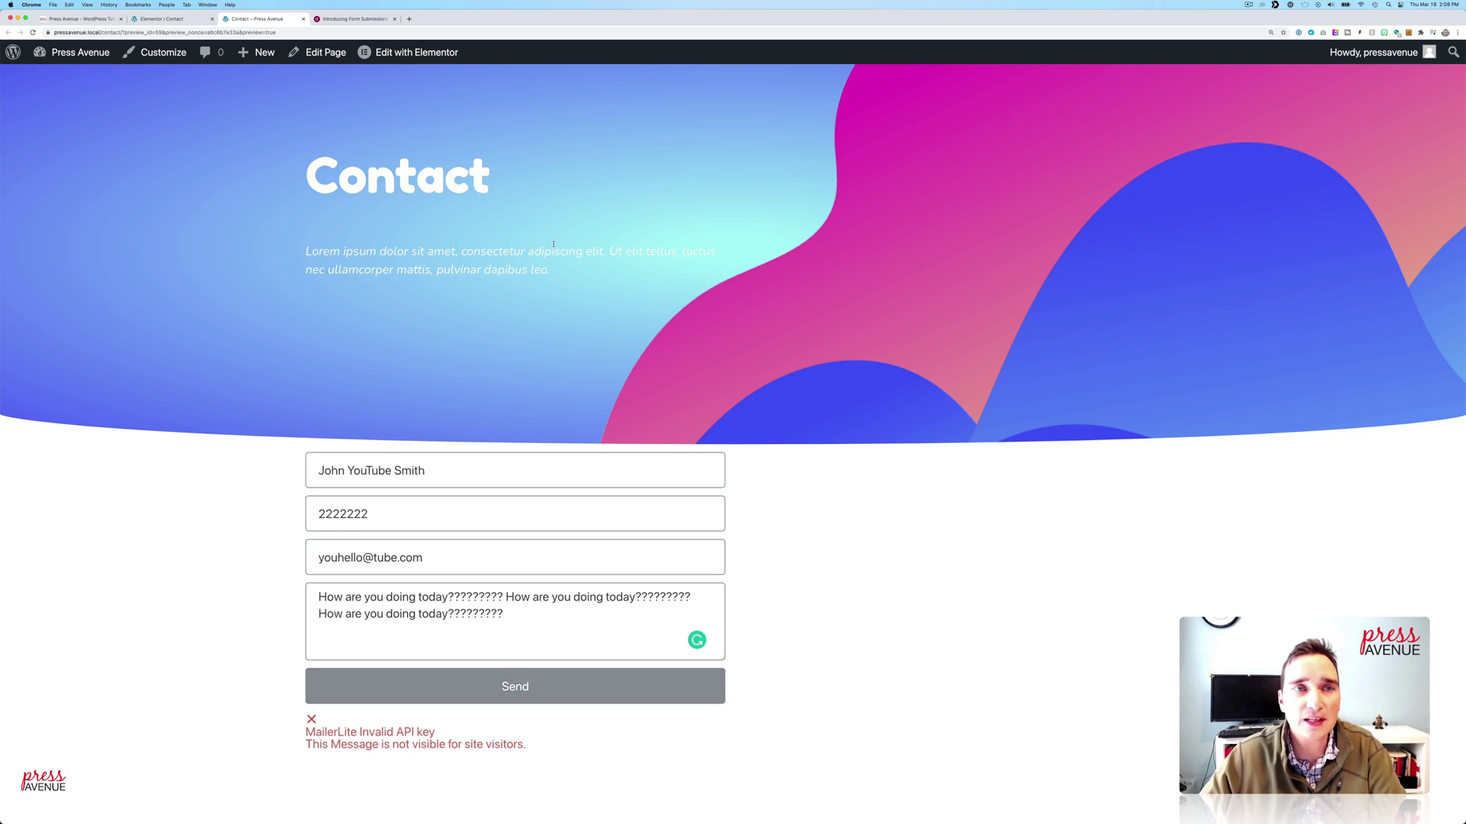
Step: Drop MailerLite from the form's Actions After Submit, keeping Collect Submissions and Email, and update the page
mouse_move(434, 50)
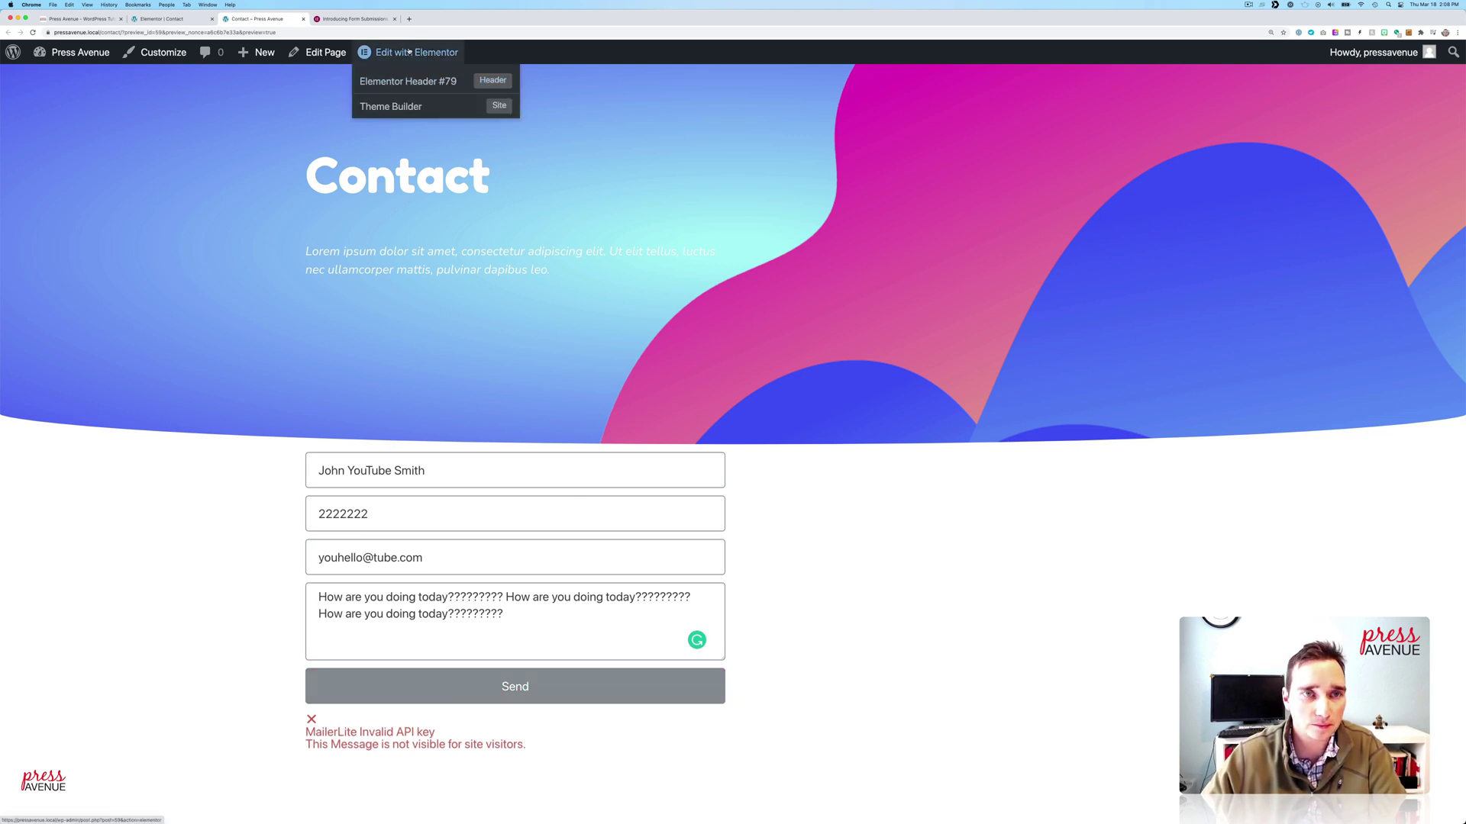
left_click(409, 51)
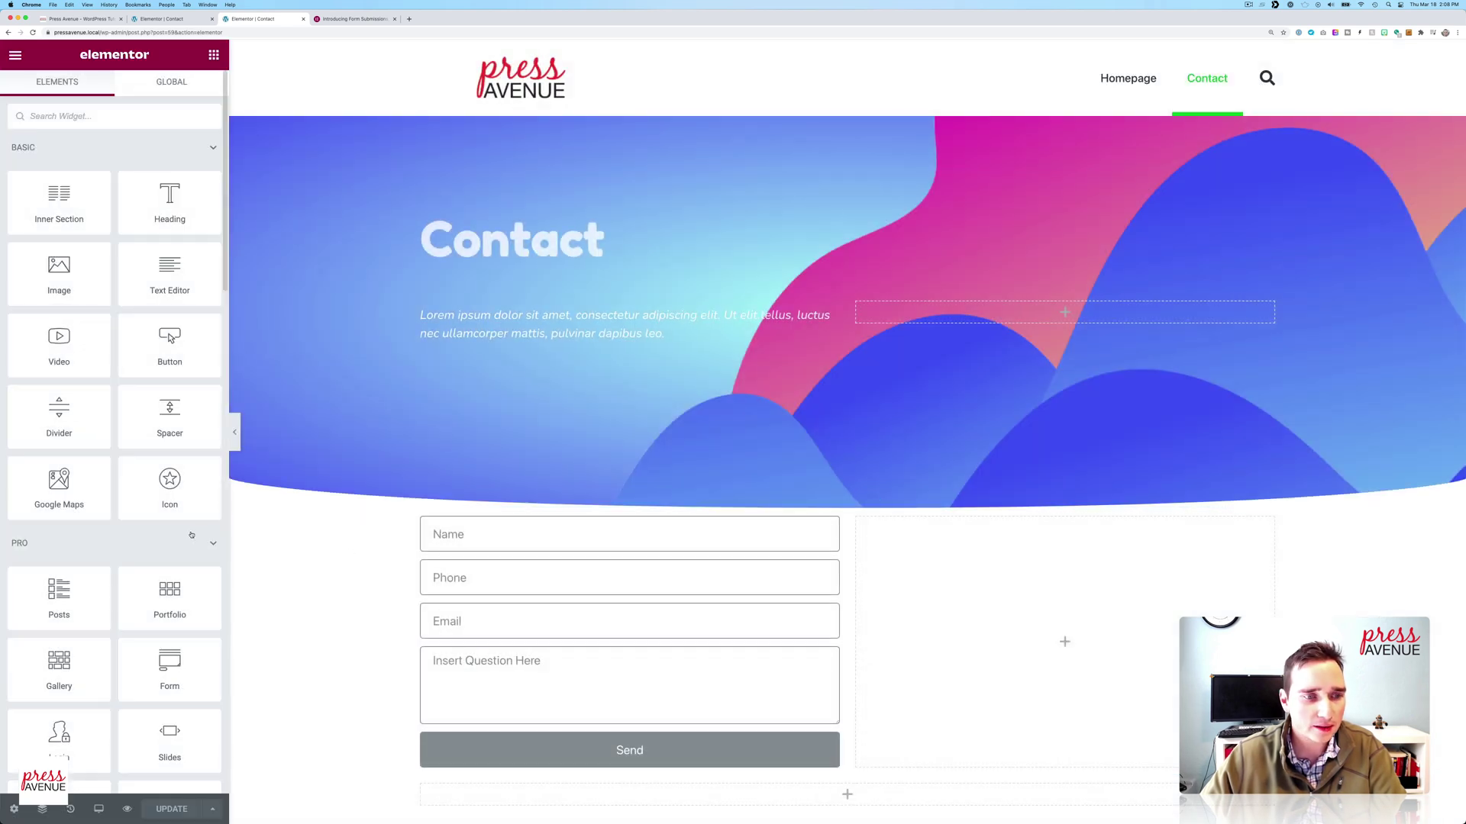
scroll(191, 565, "down", 1)
left_click(496, 591)
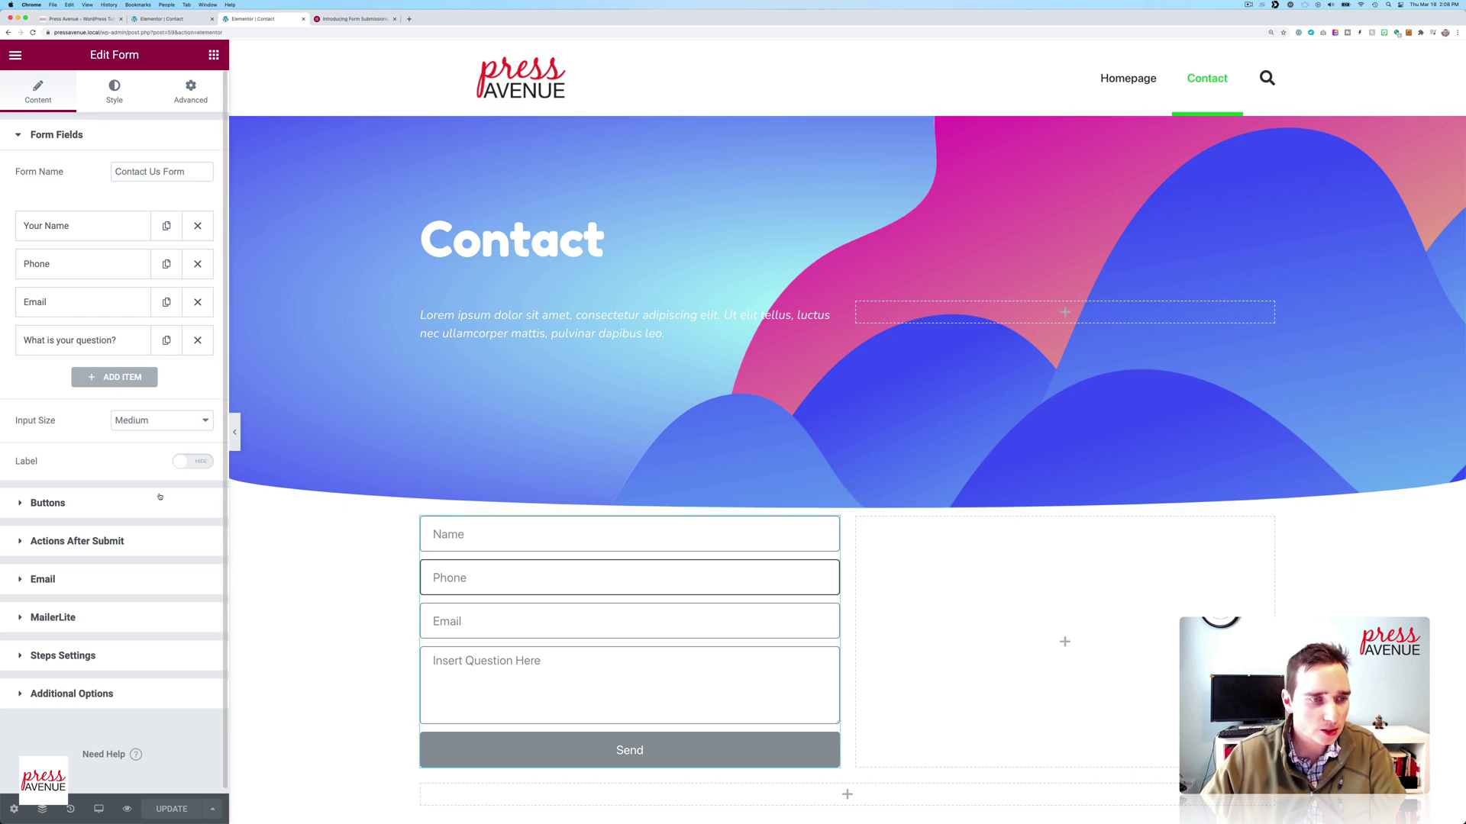
left_click(122, 541)
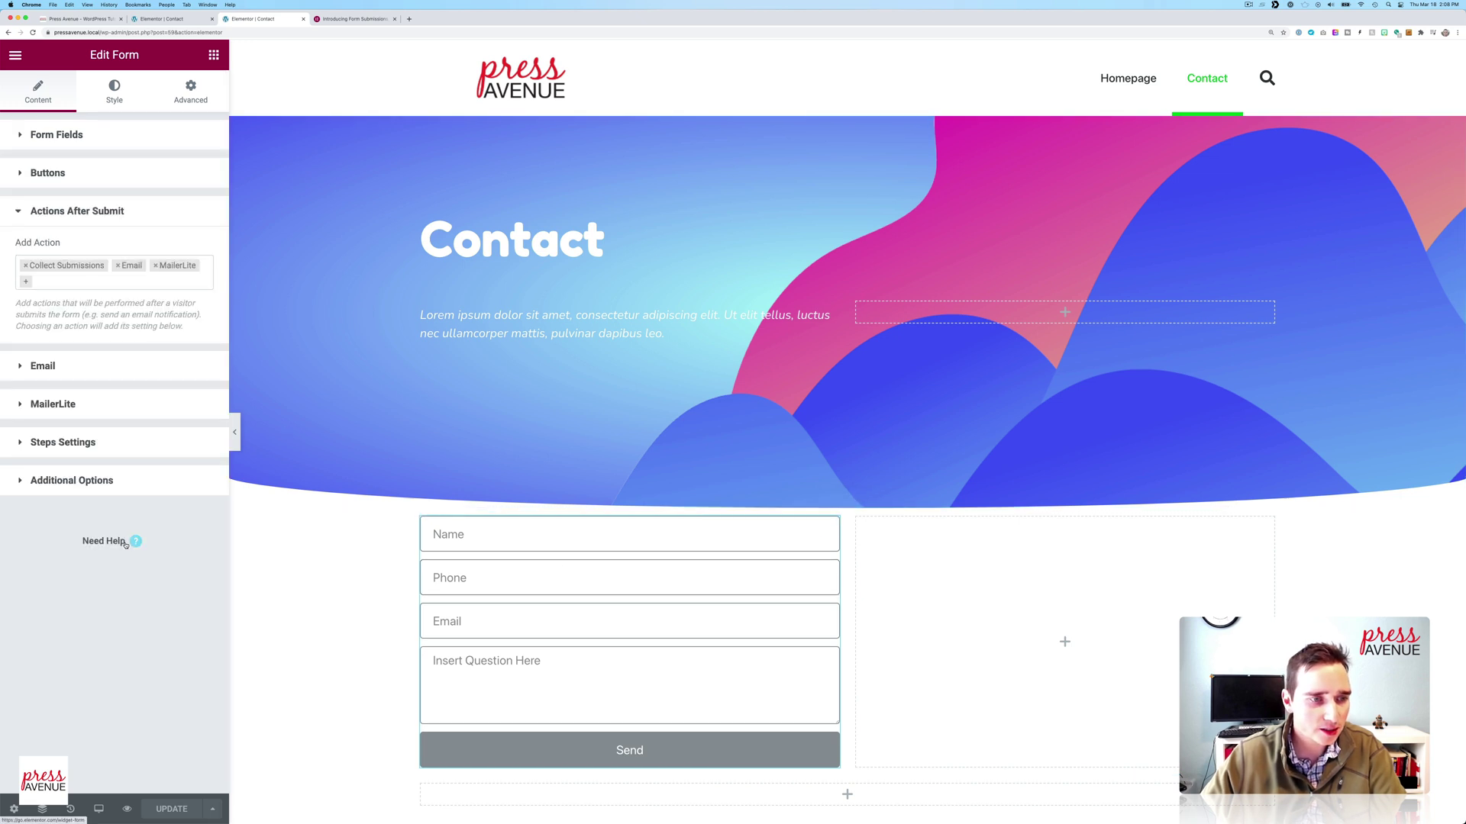
left_click(156, 266)
left_click(190, 815)
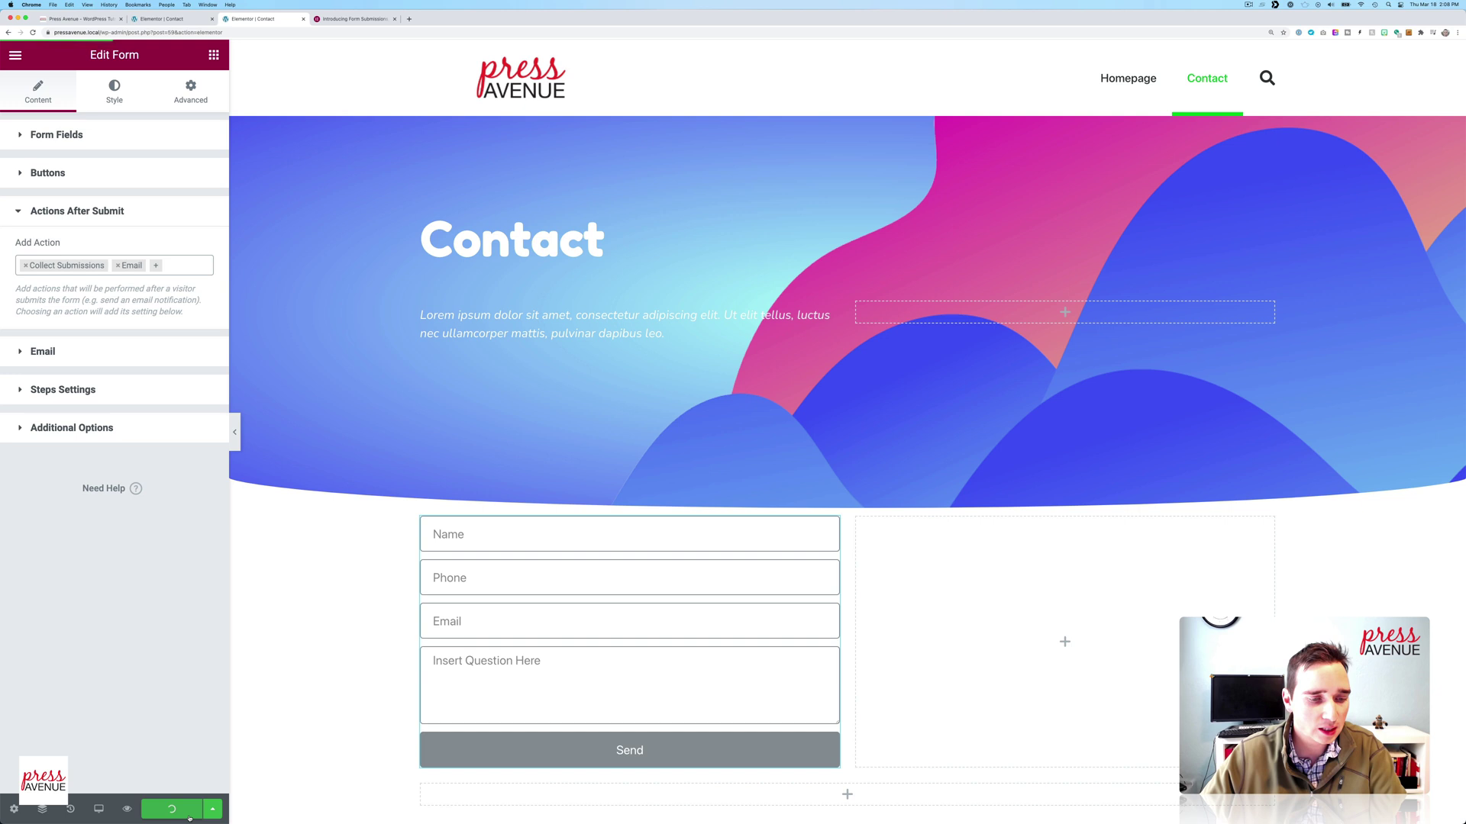
Step: Preview the page and submit a name, phone, e-mail and 'How do you like form submissions?'
left_click(126, 809)
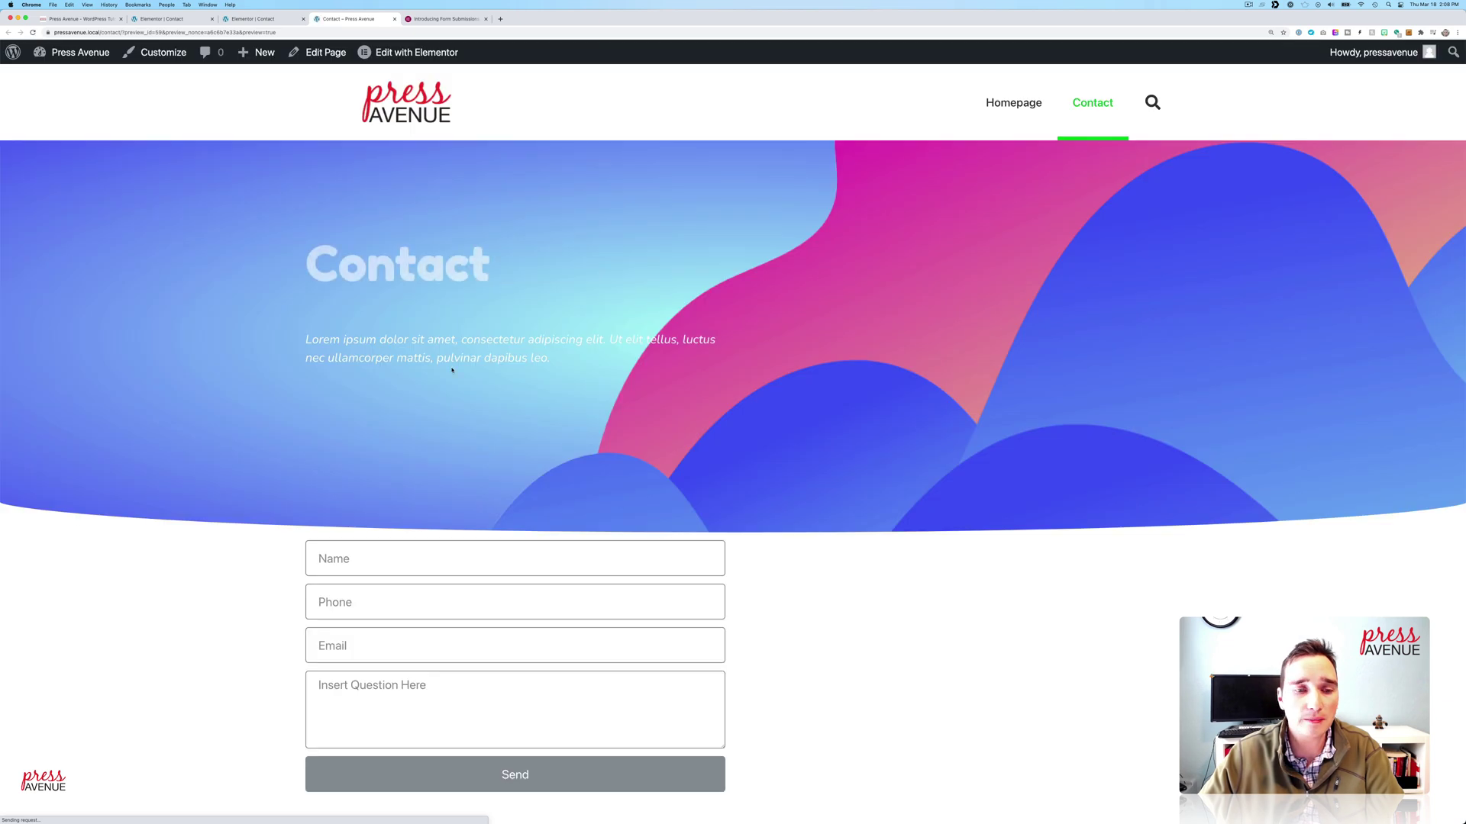
left_click(395, 558)
type("Jane Doe")
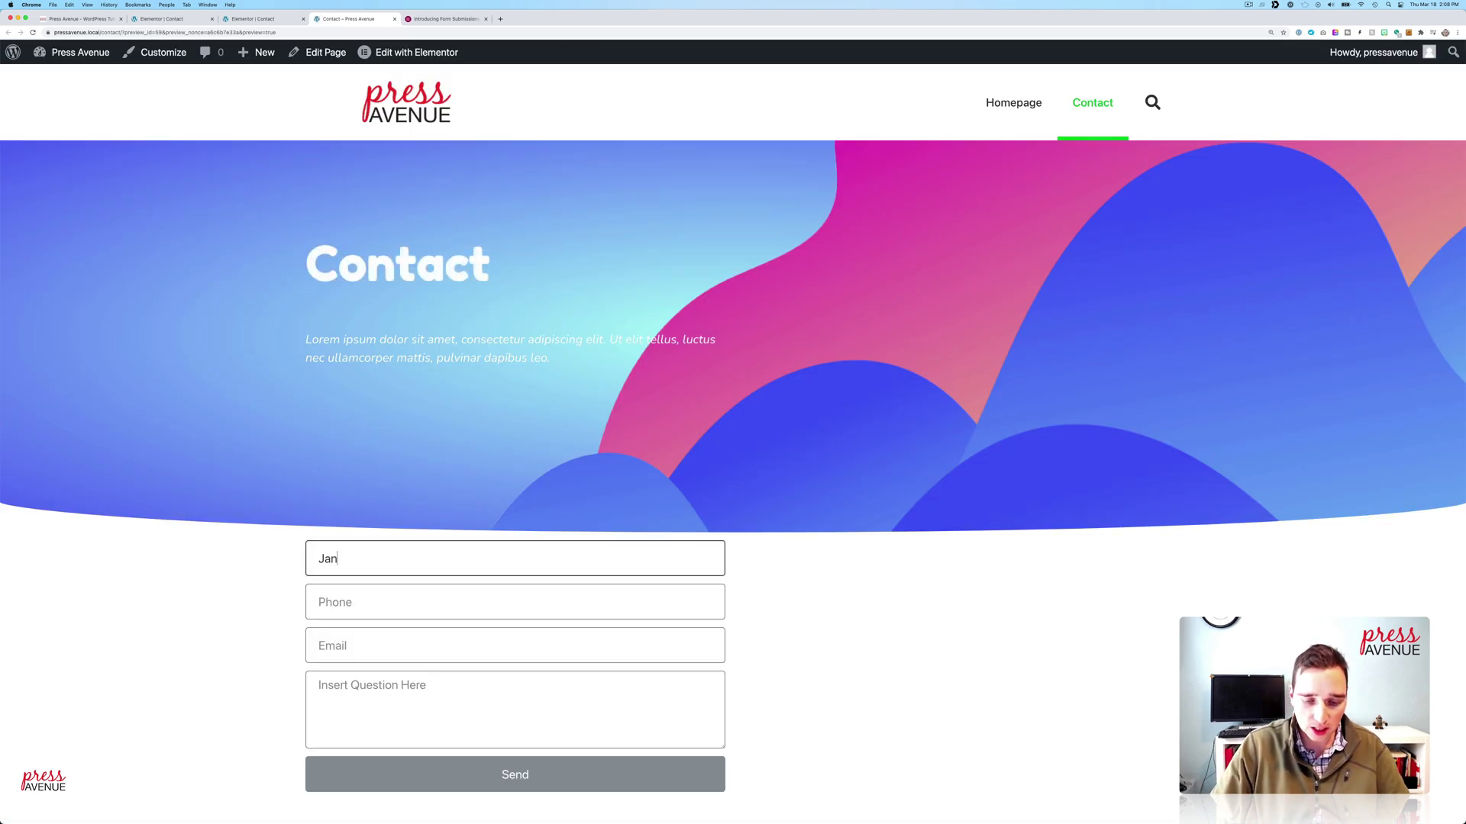
key("Tab")
type("12312312312312312")
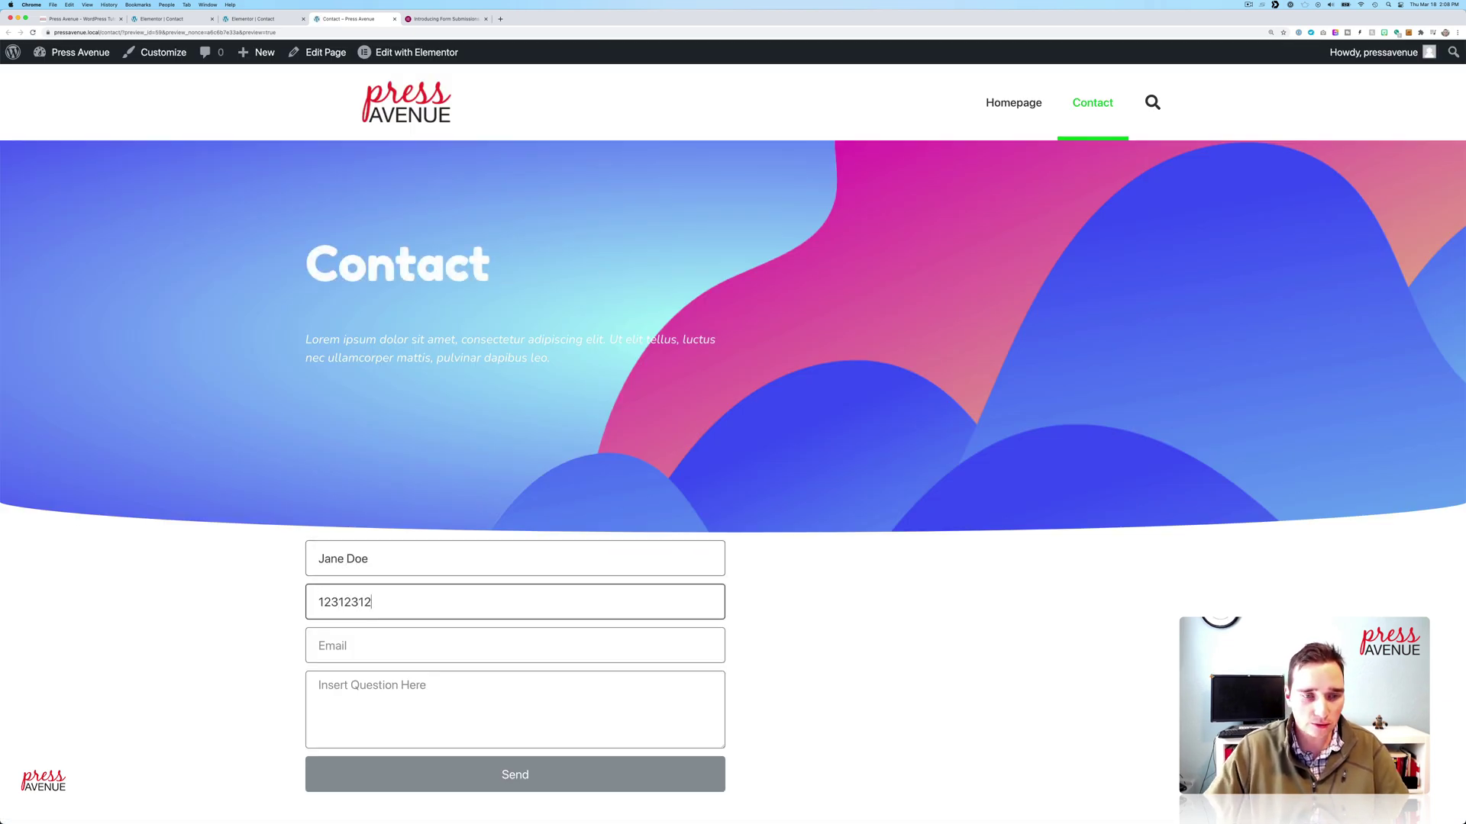
left_click(375, 646)
type("jane")
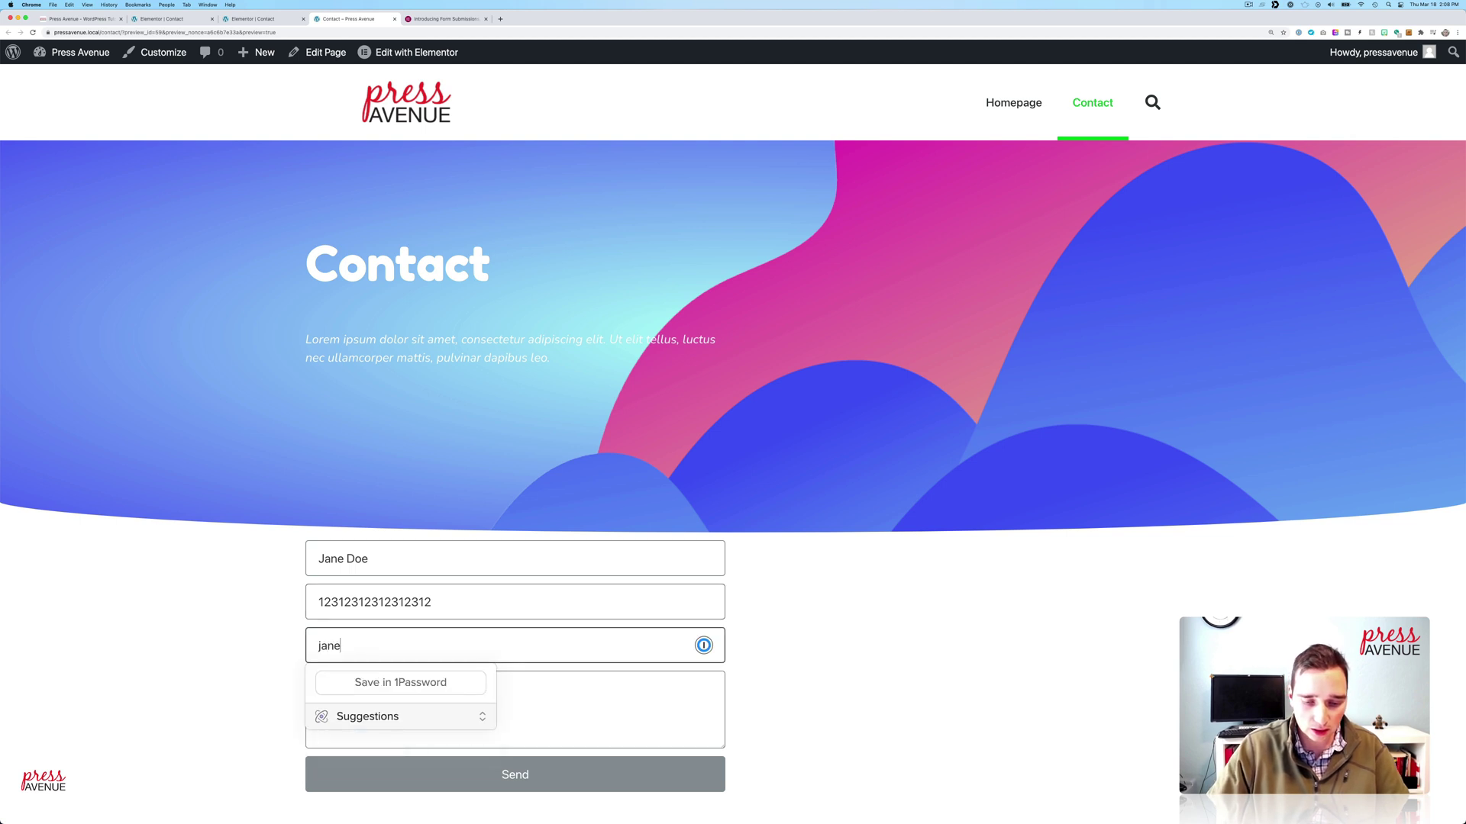
type("@doe.com")
key("Tab")
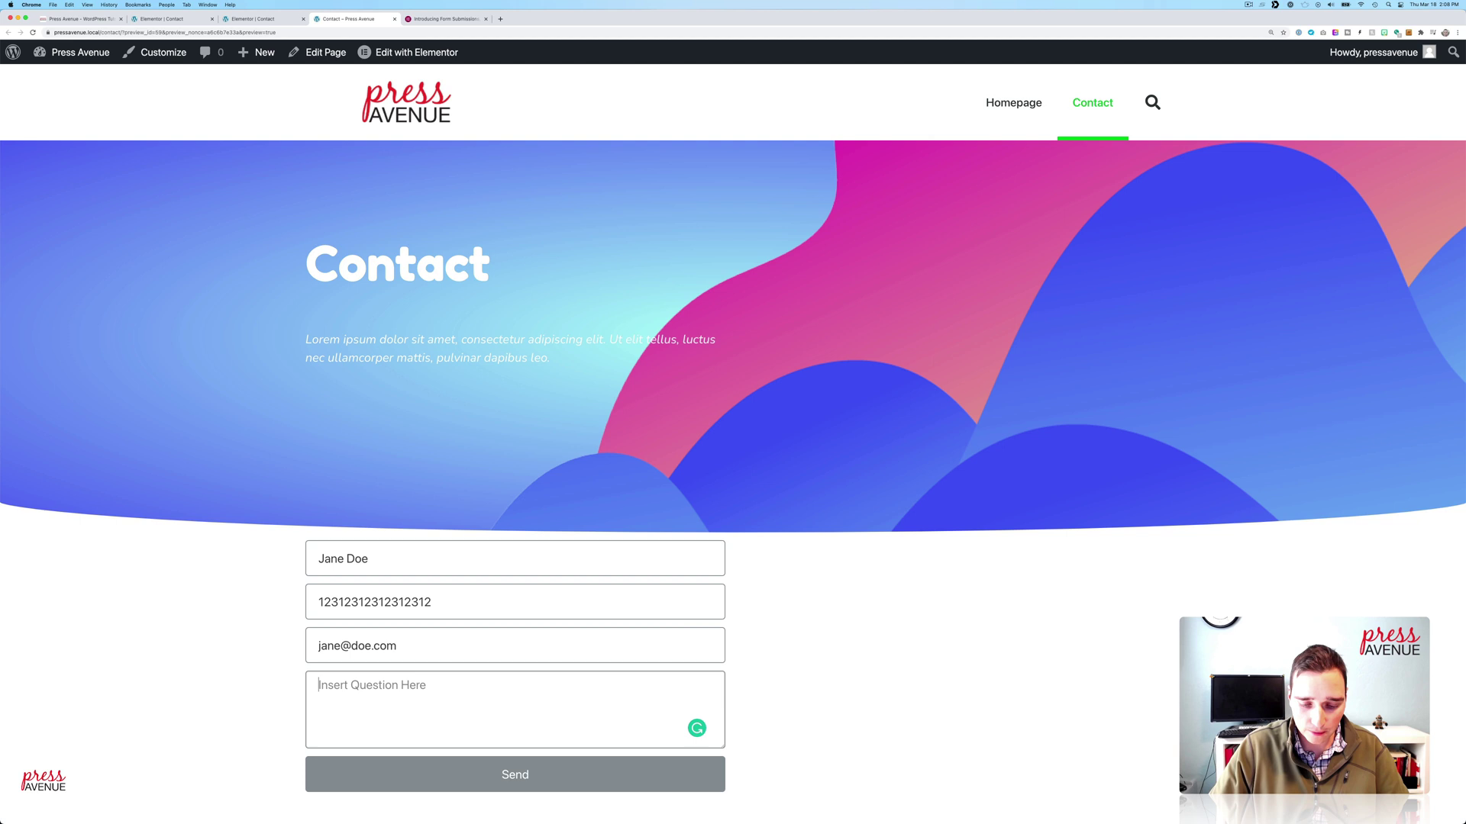
type("How d")
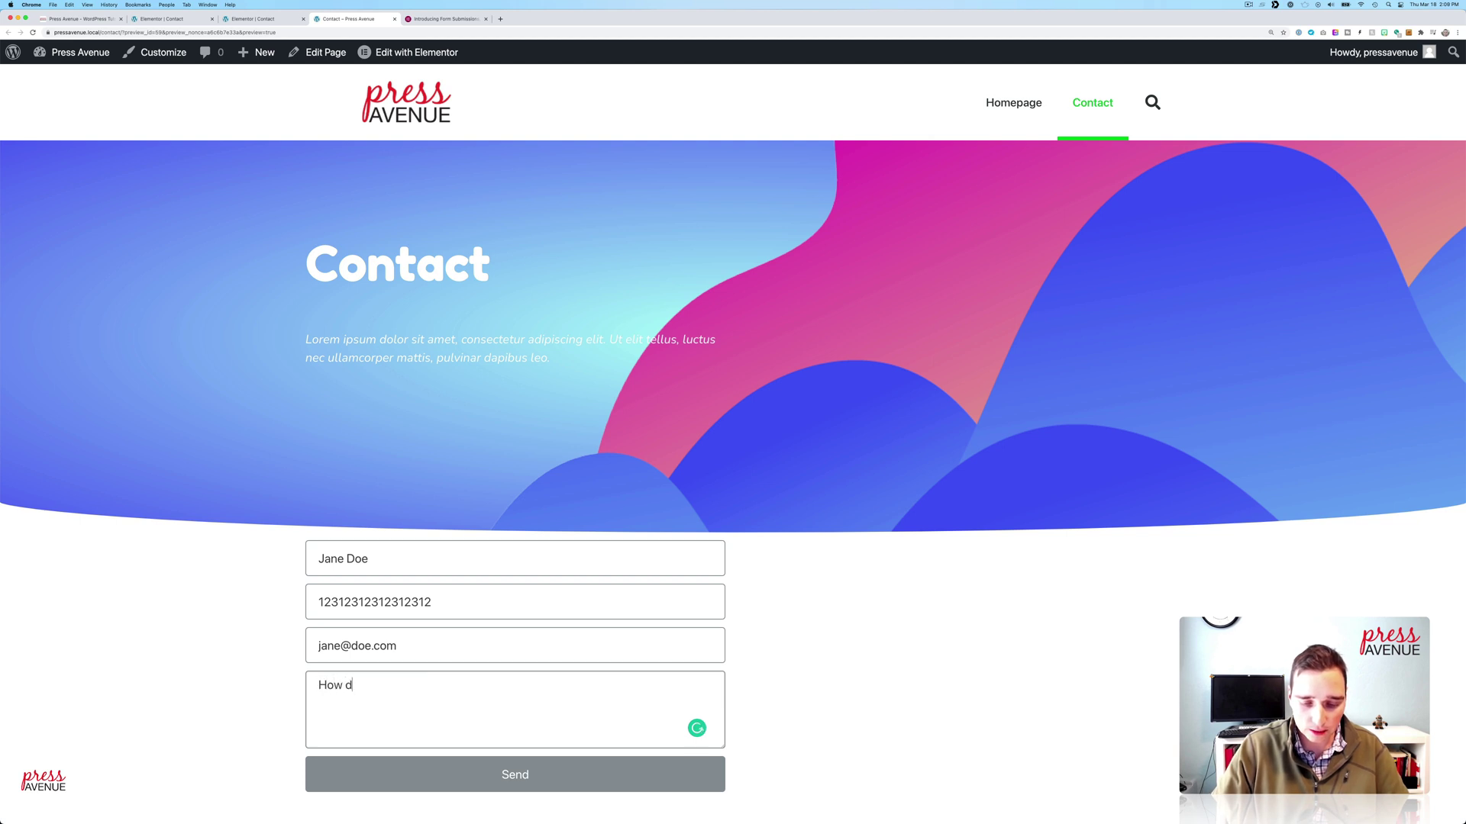
type("o you like ")
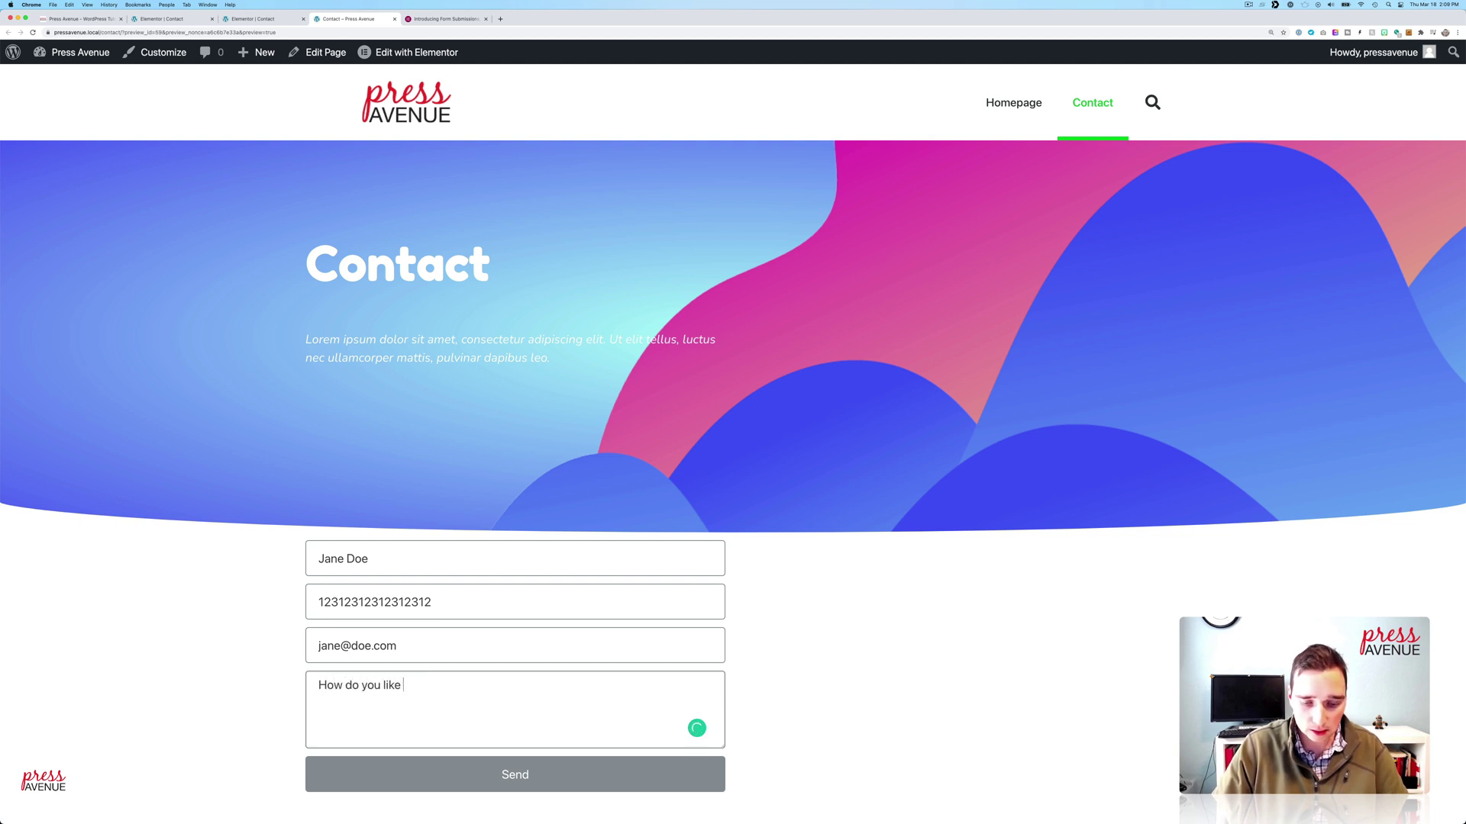
type("form submissions?")
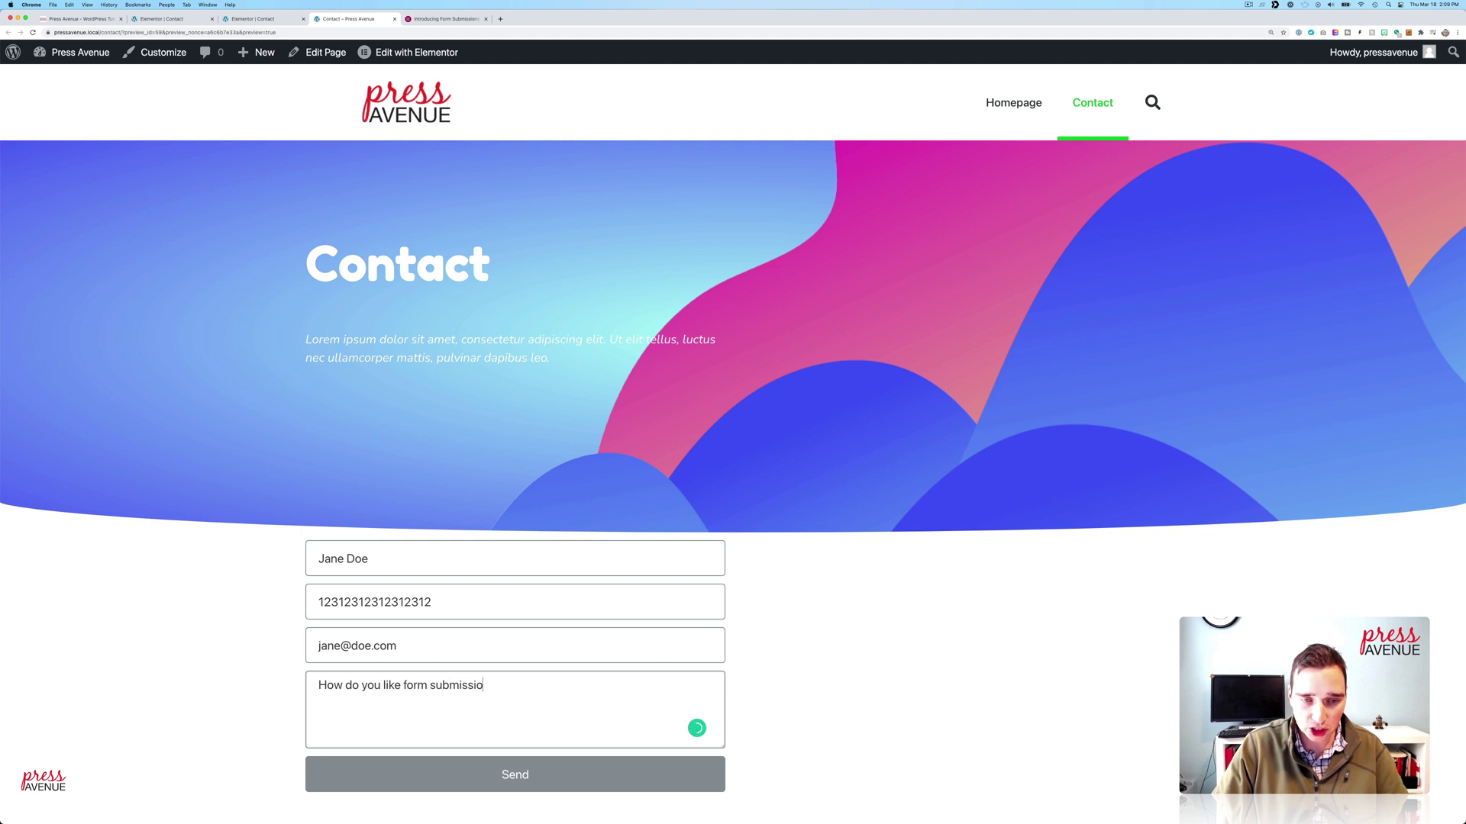
left_click(458, 774)
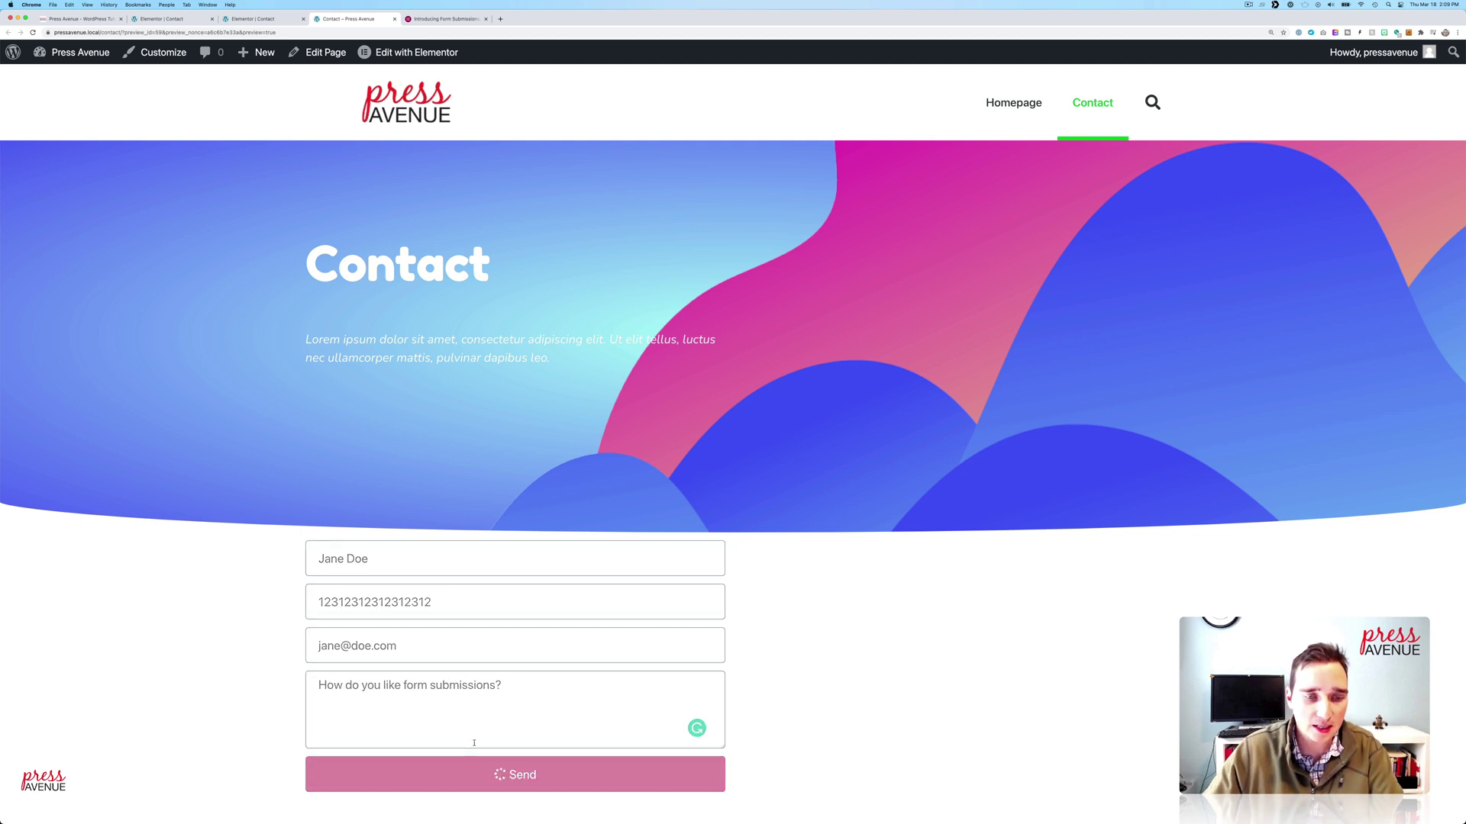
scroll(421, 755, "down", 2)
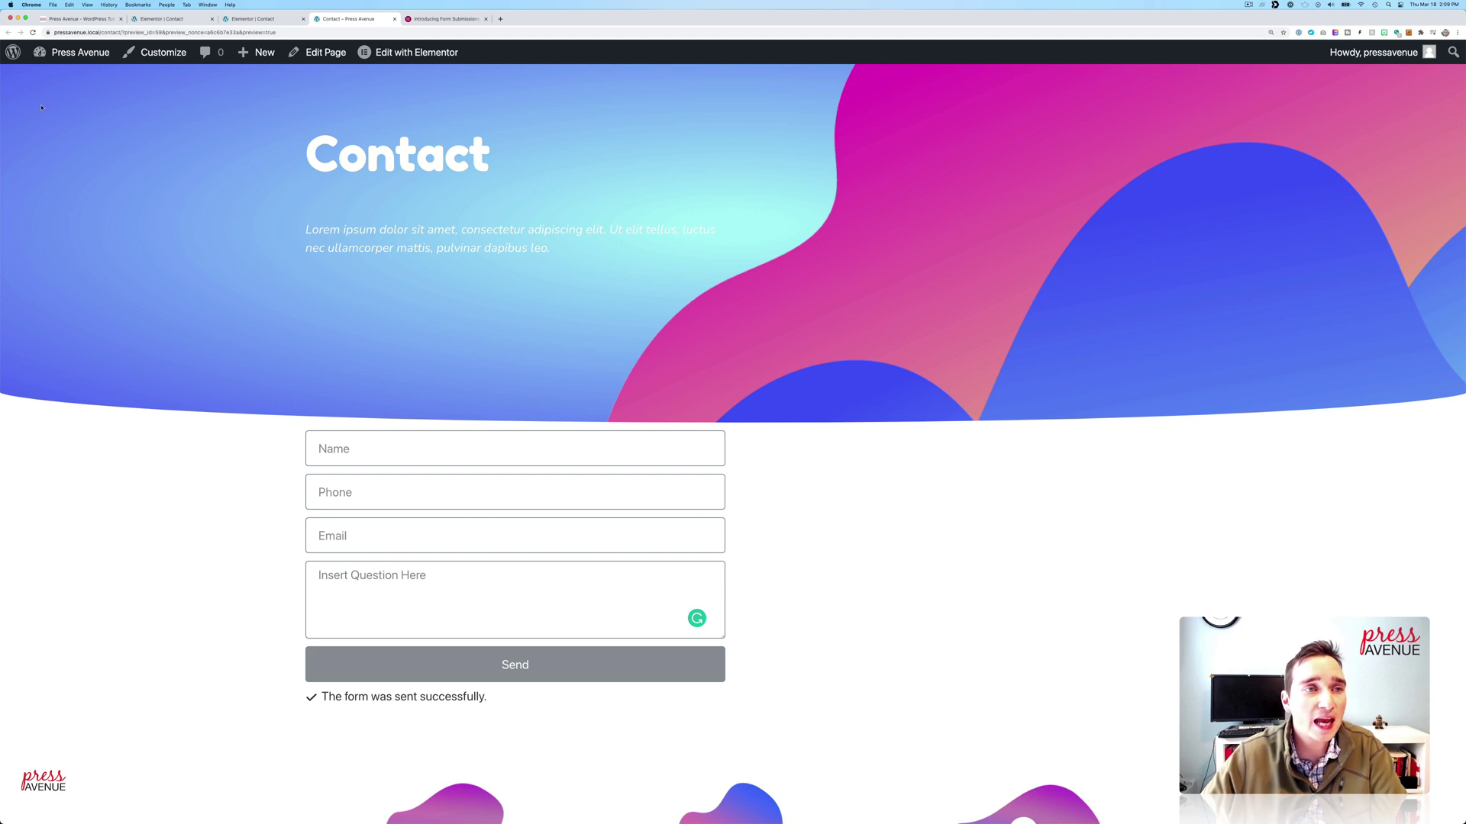
Step: Go from the Dashboard to Elementor > Submissions to list all five entries
mouse_move(75, 61)
left_click(44, 79)
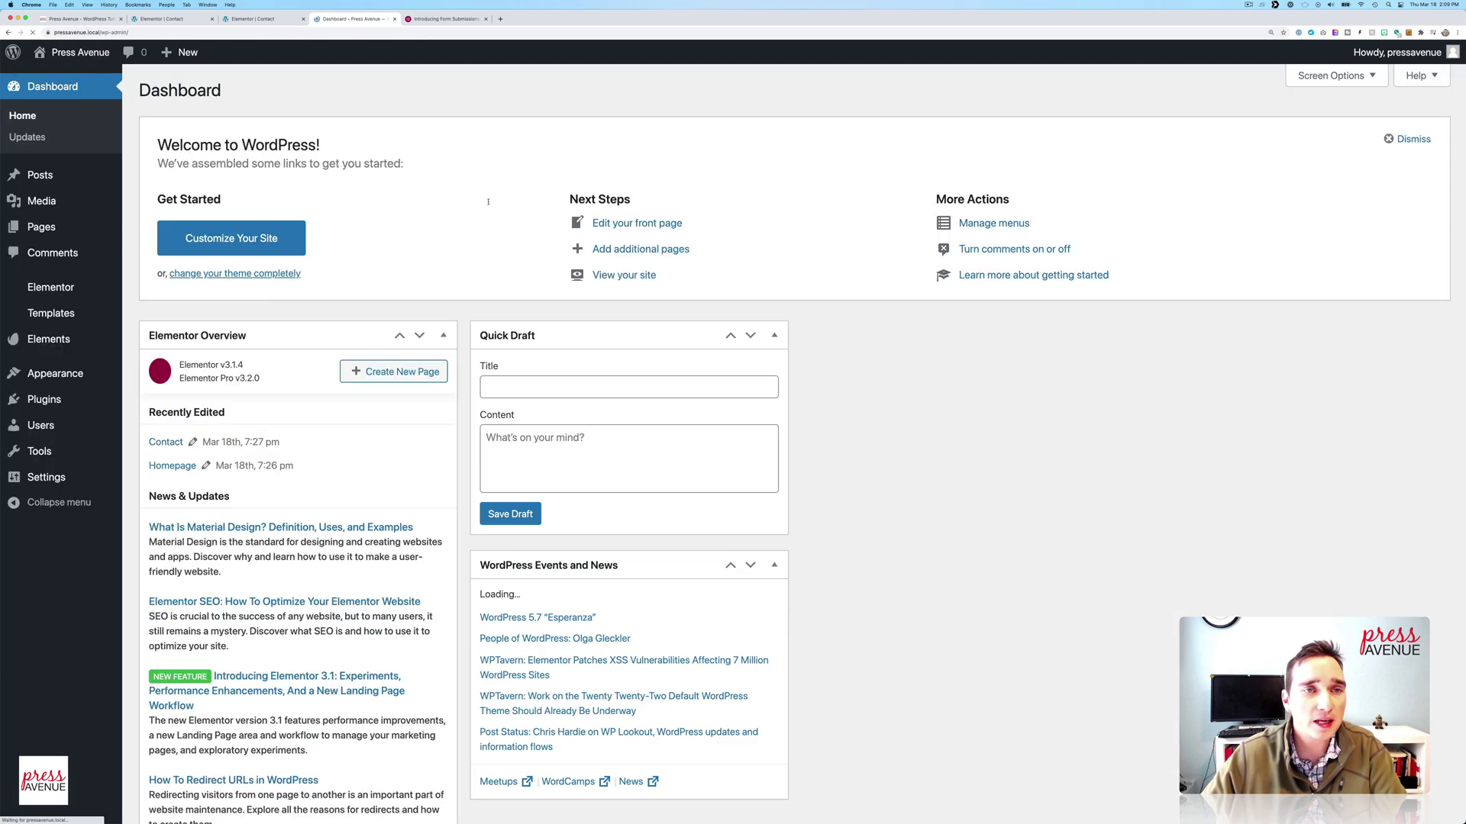
mouse_move(68, 287)
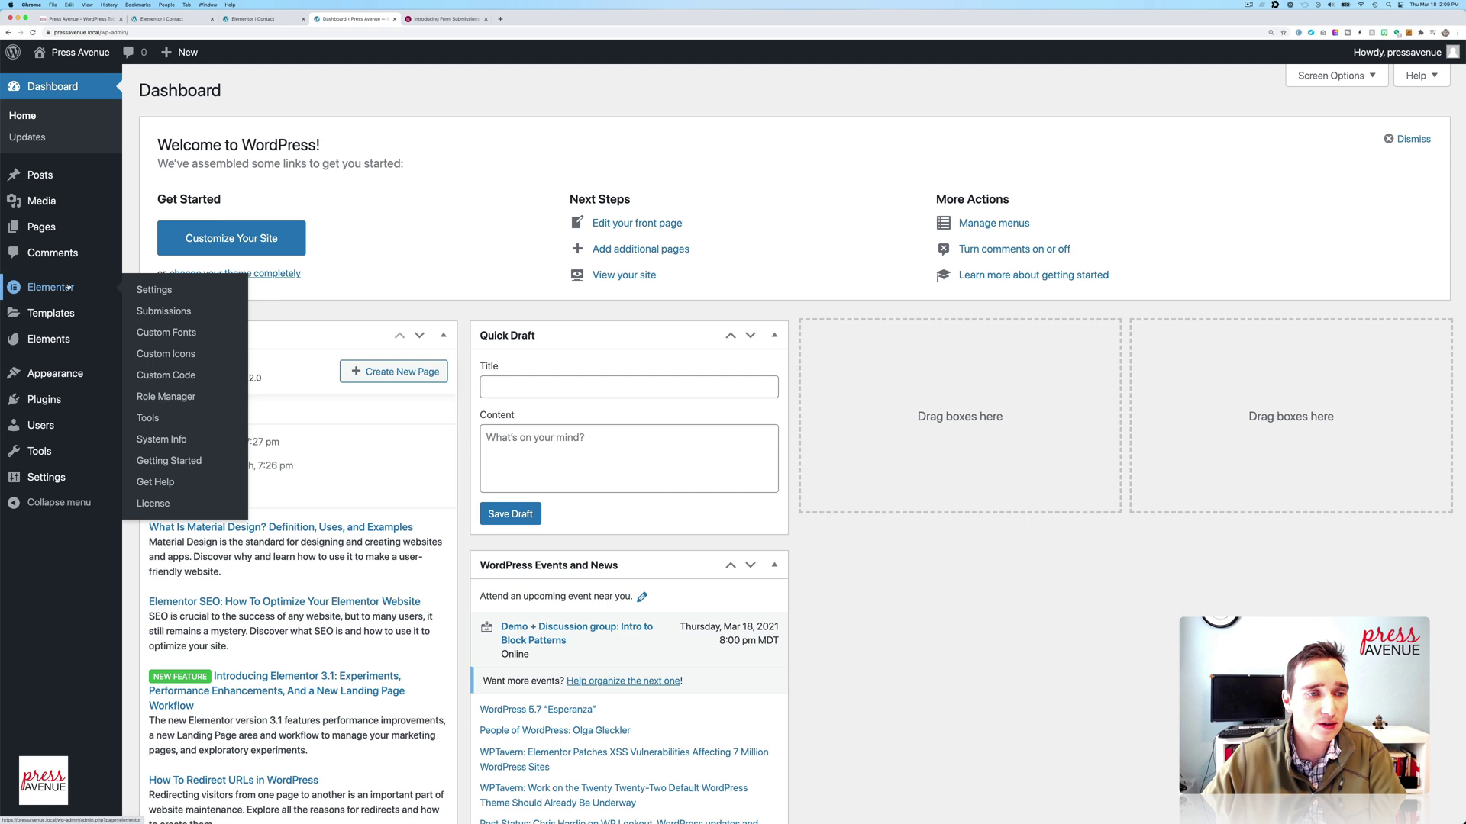
left_click(163, 310)
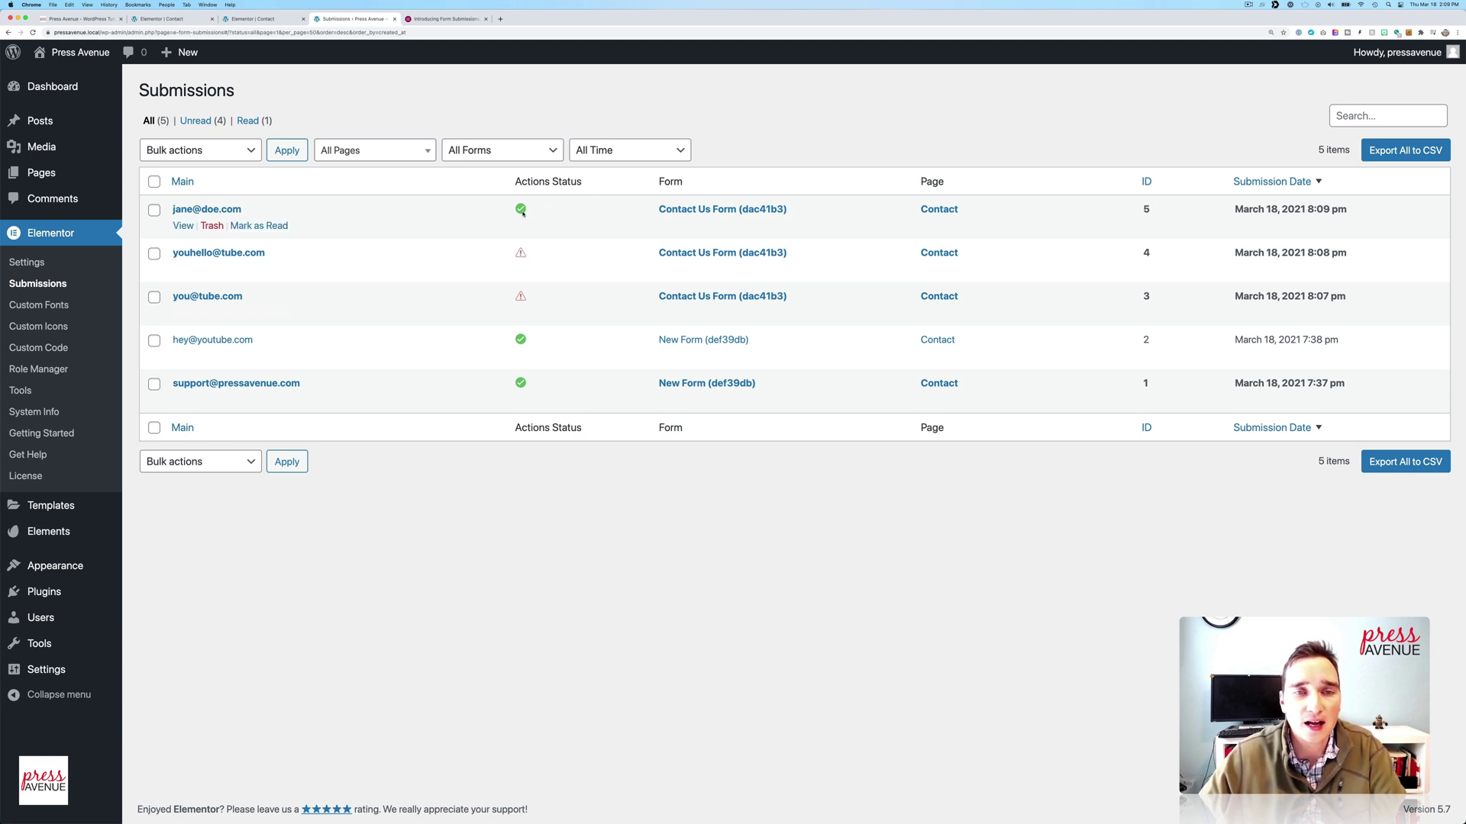
mouse_move(523, 214)
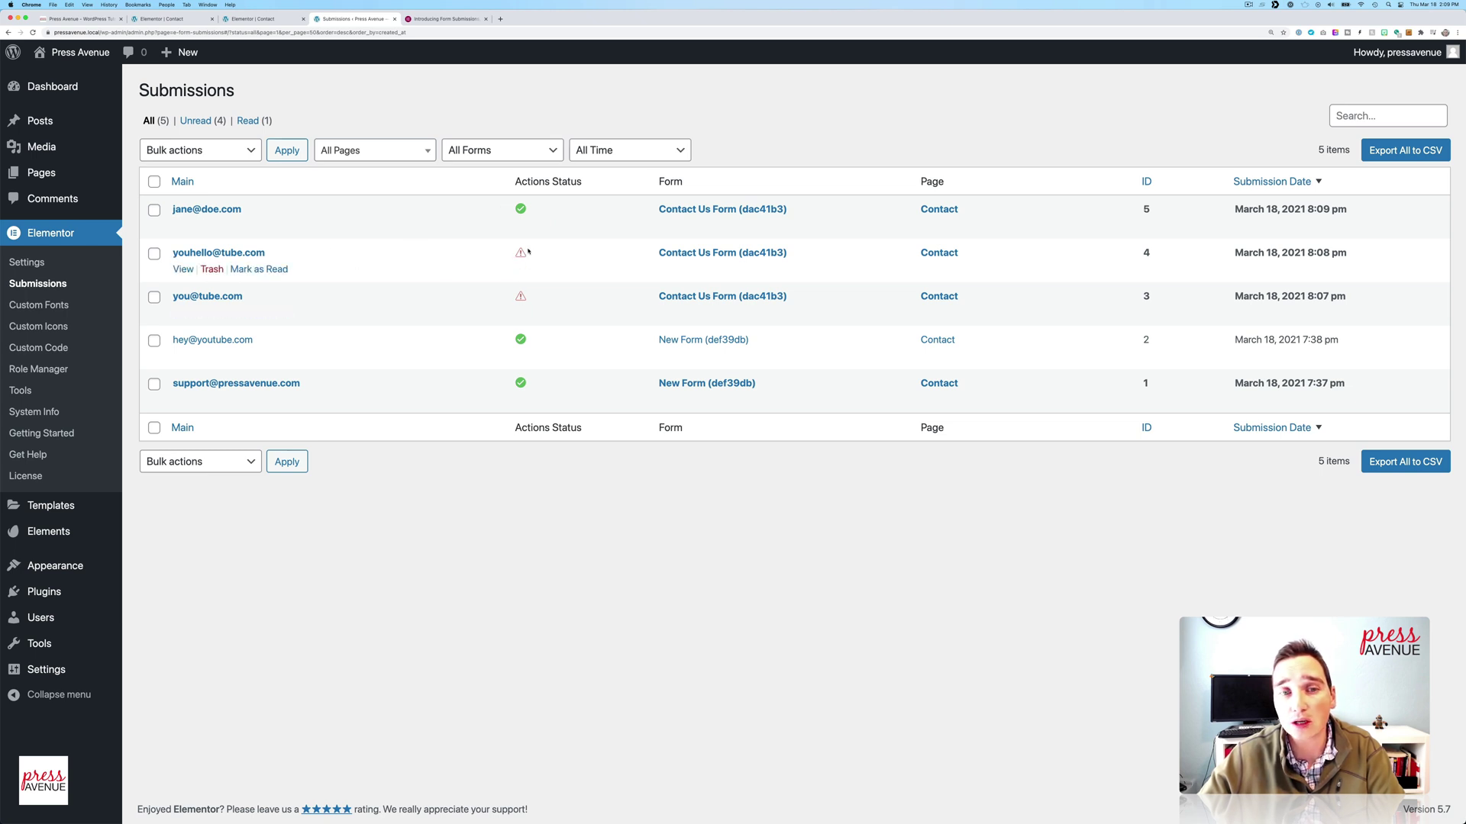
Step: Open submission #4 and highlight its Email log entry and MailerLite 'Invalid API key' failure
left_click(183, 270)
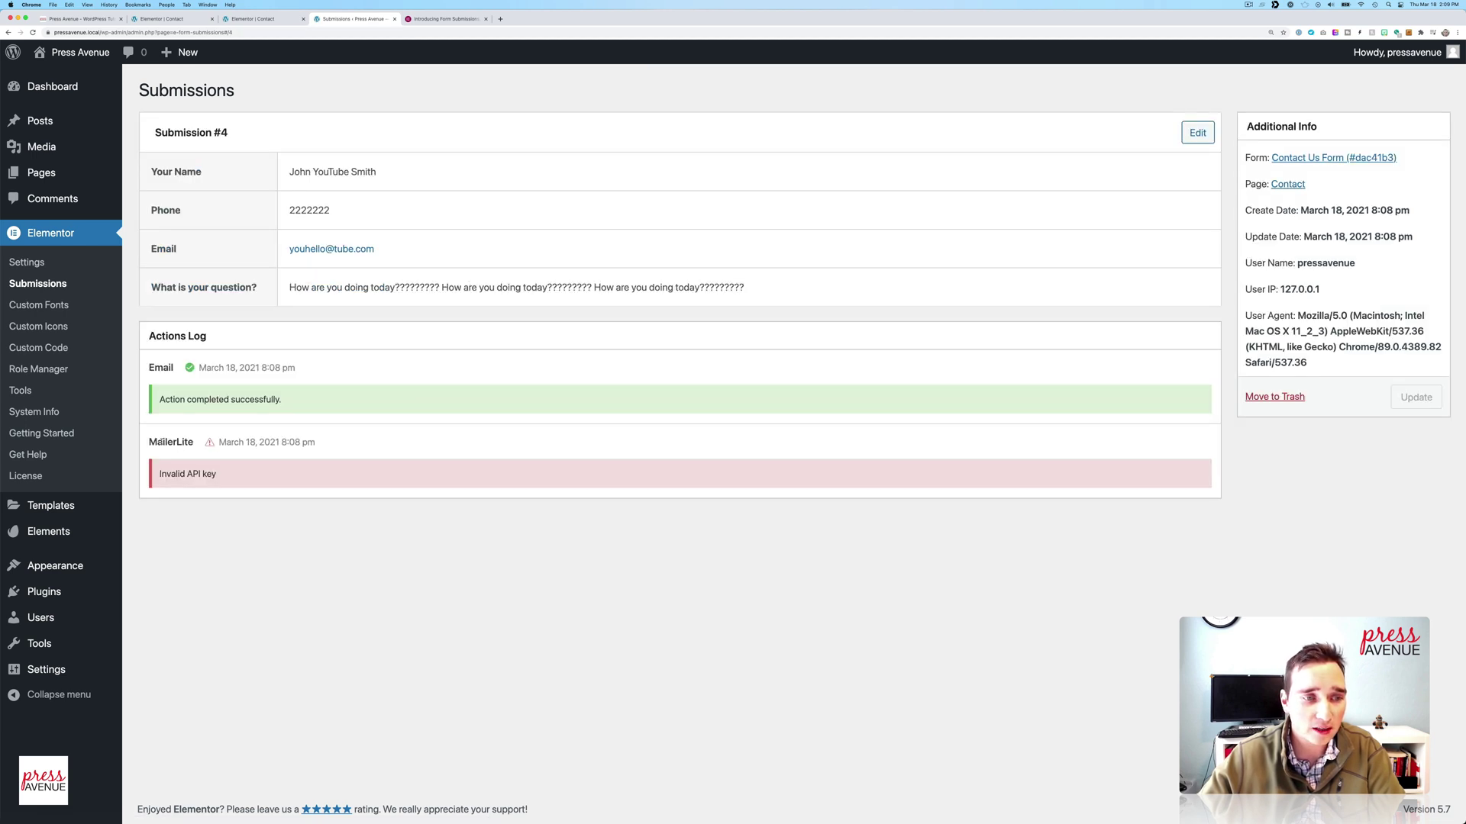
left_click_drag(162, 442, 245, 478)
left_click(409, 556)
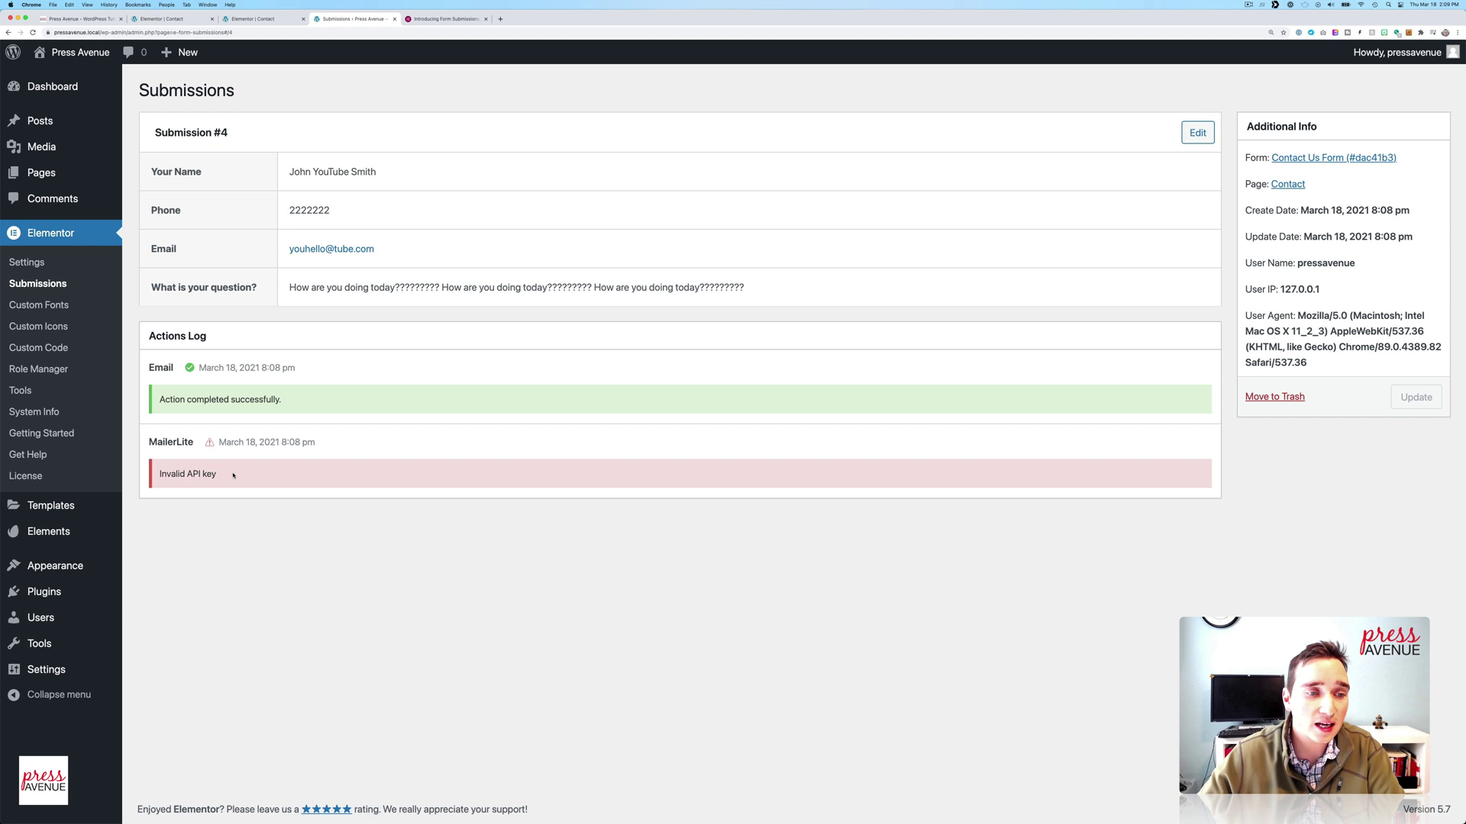
left_click_drag(233, 474, 163, 443)
left_click(210, 450)
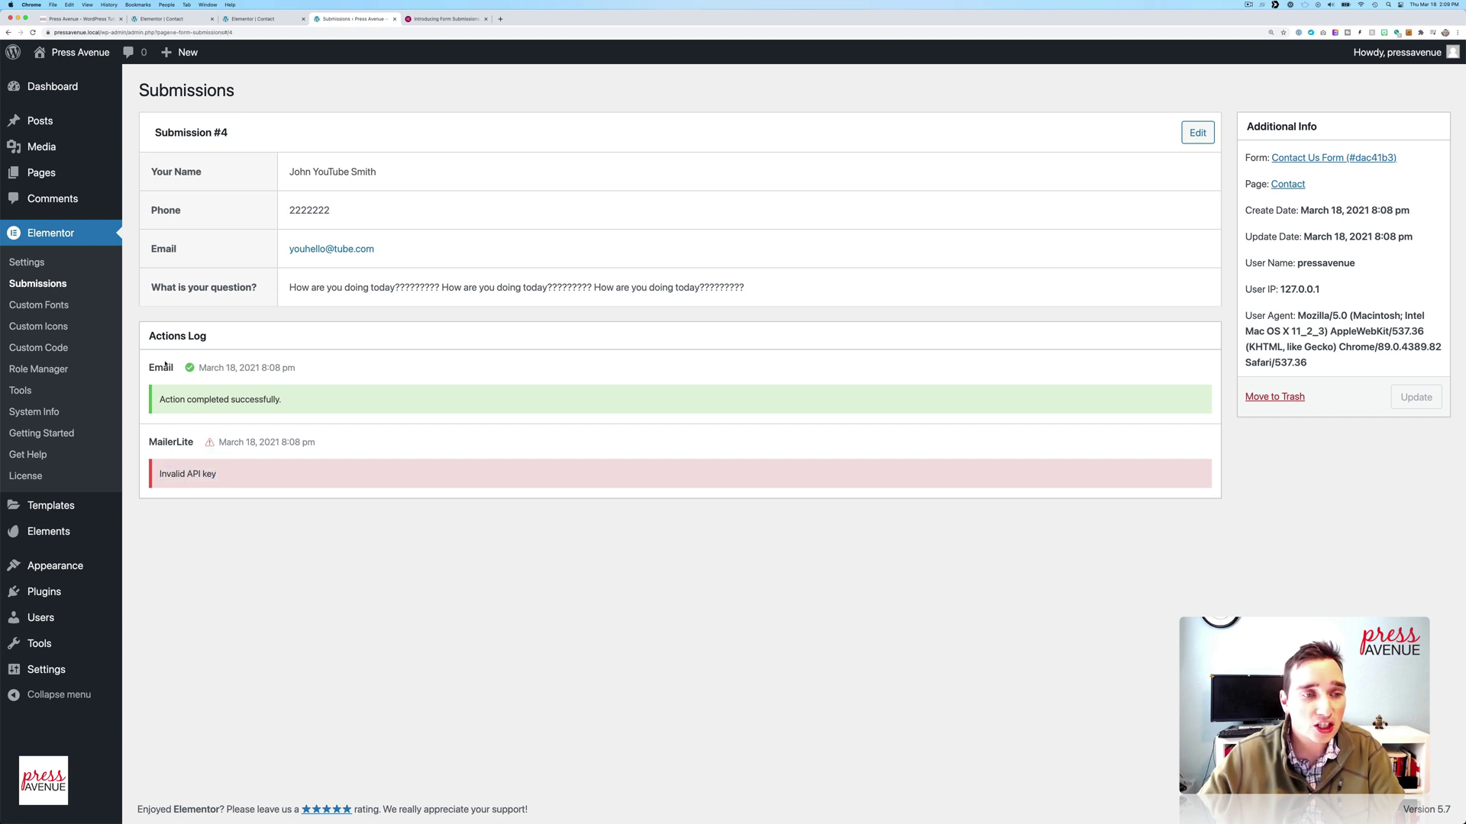
left_click_drag(165, 365, 245, 369)
left_click(245, 369)
left_click_drag(173, 442, 319, 444)
left_click(268, 464)
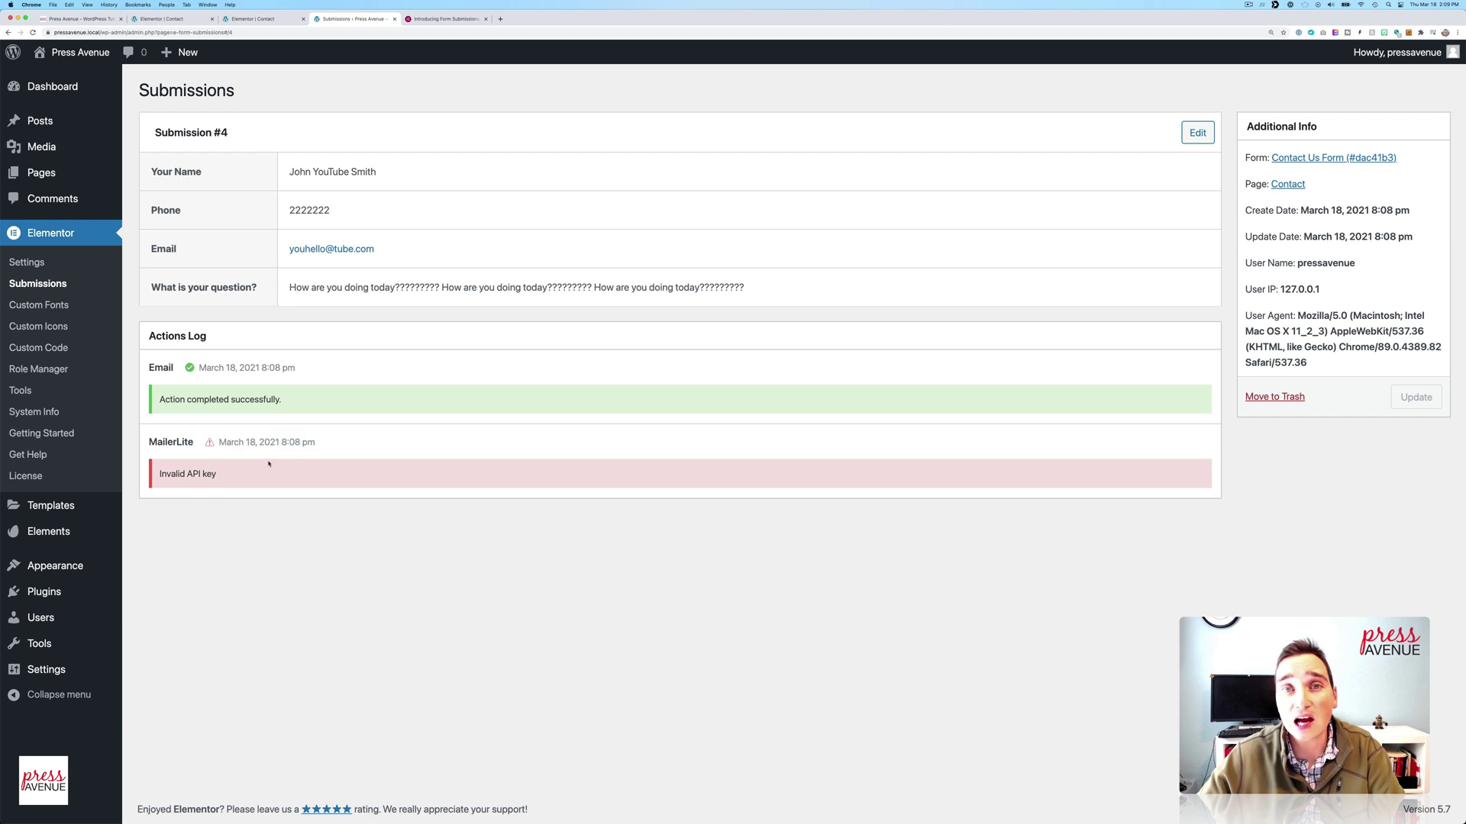
left_click_drag(219, 474, 160, 474)
left_click(176, 474)
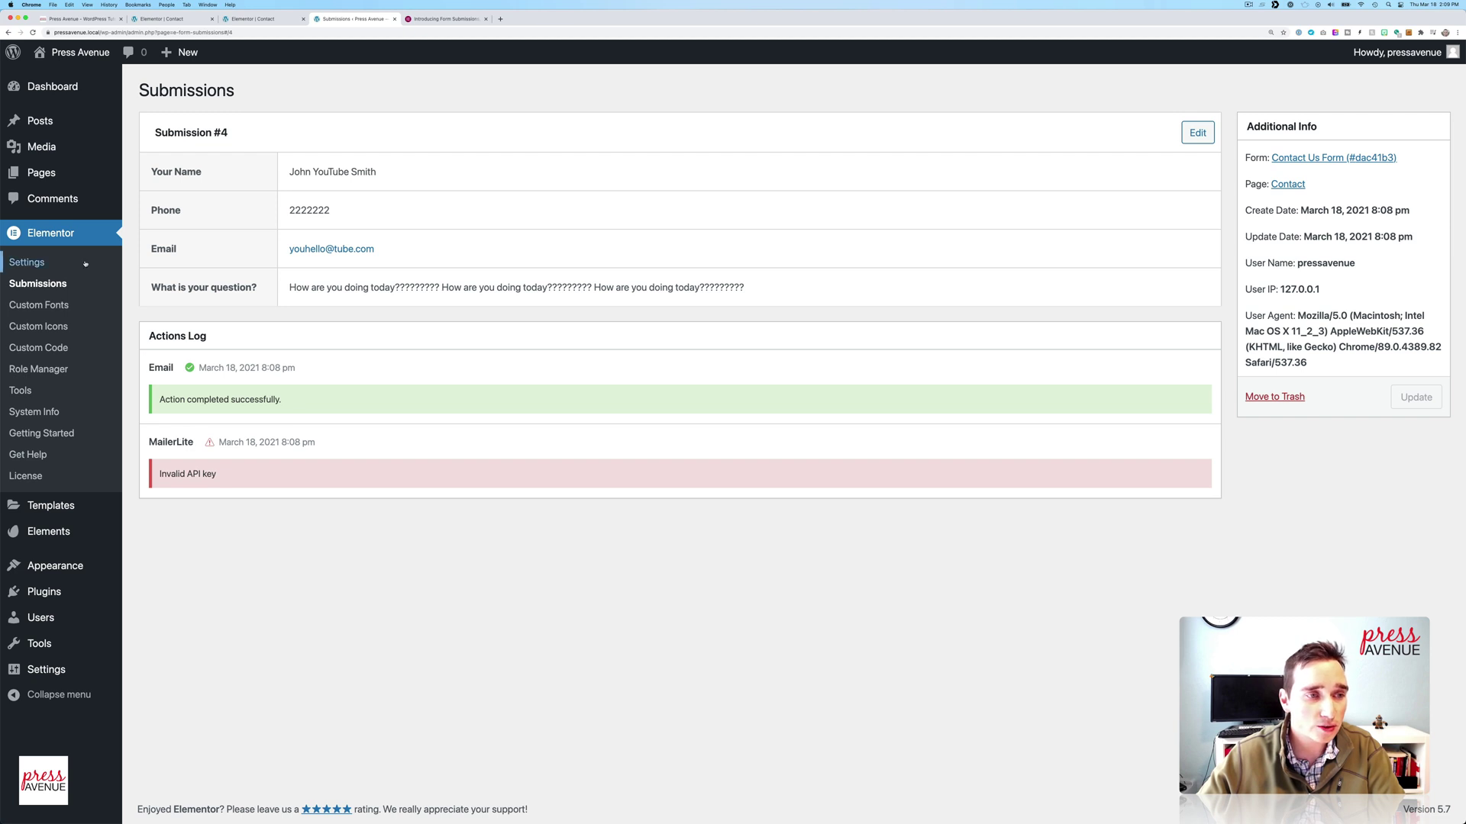
left_click(26, 262)
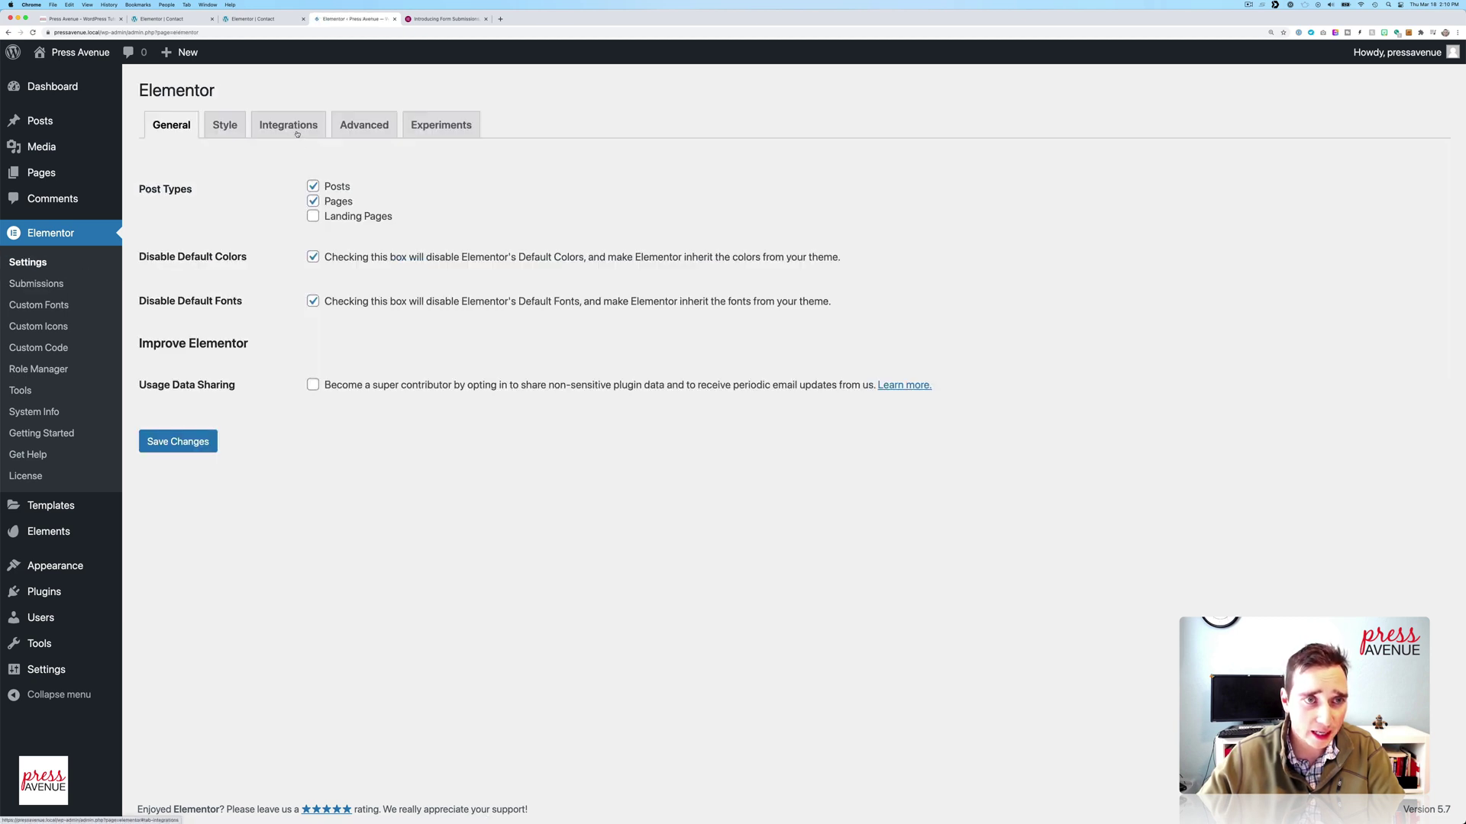
left_click(288, 125)
scroll(345, 259, "down", 7)
scroll(344, 259, "down", 12)
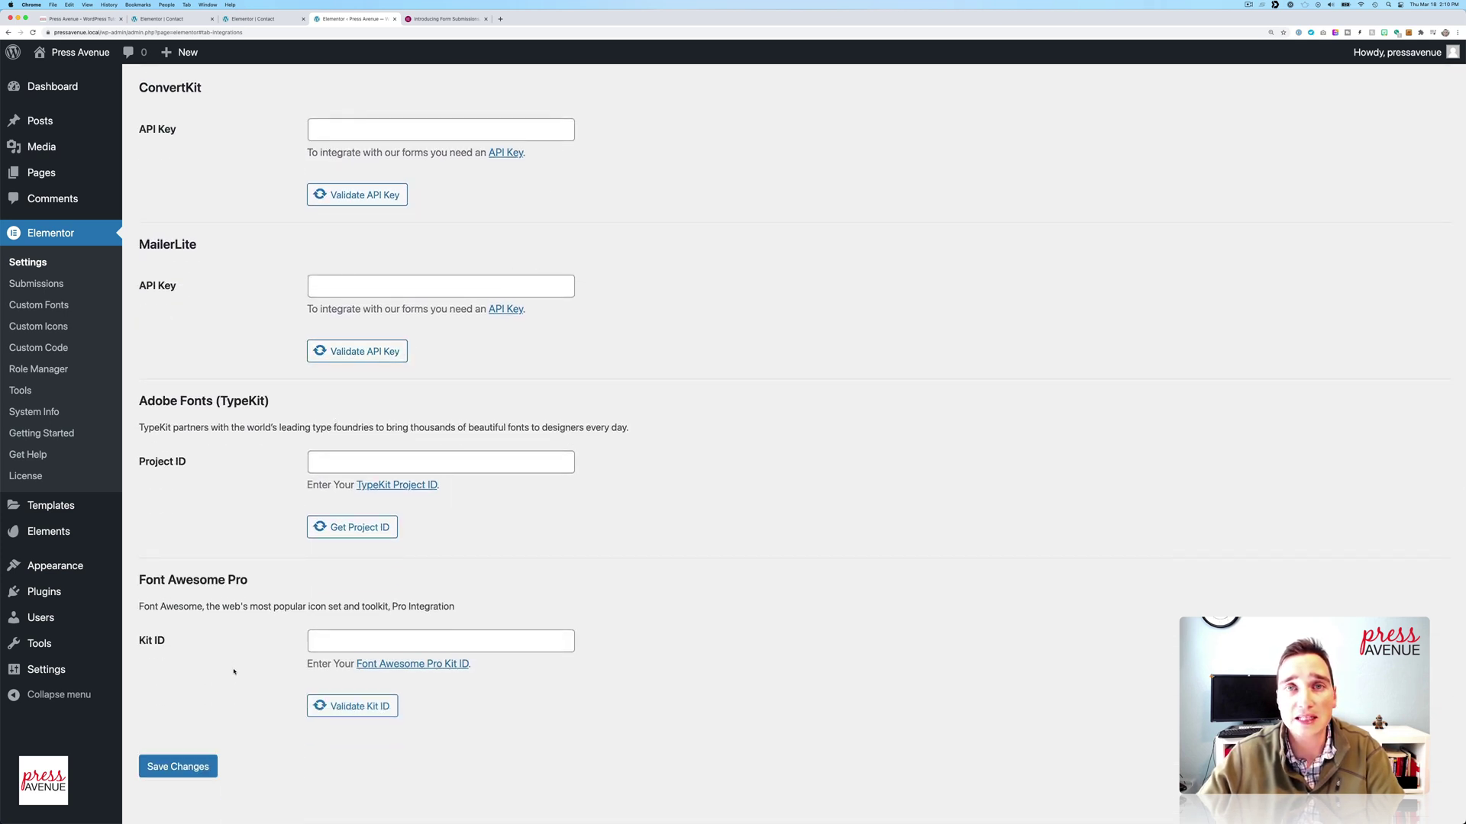
left_click(35, 283)
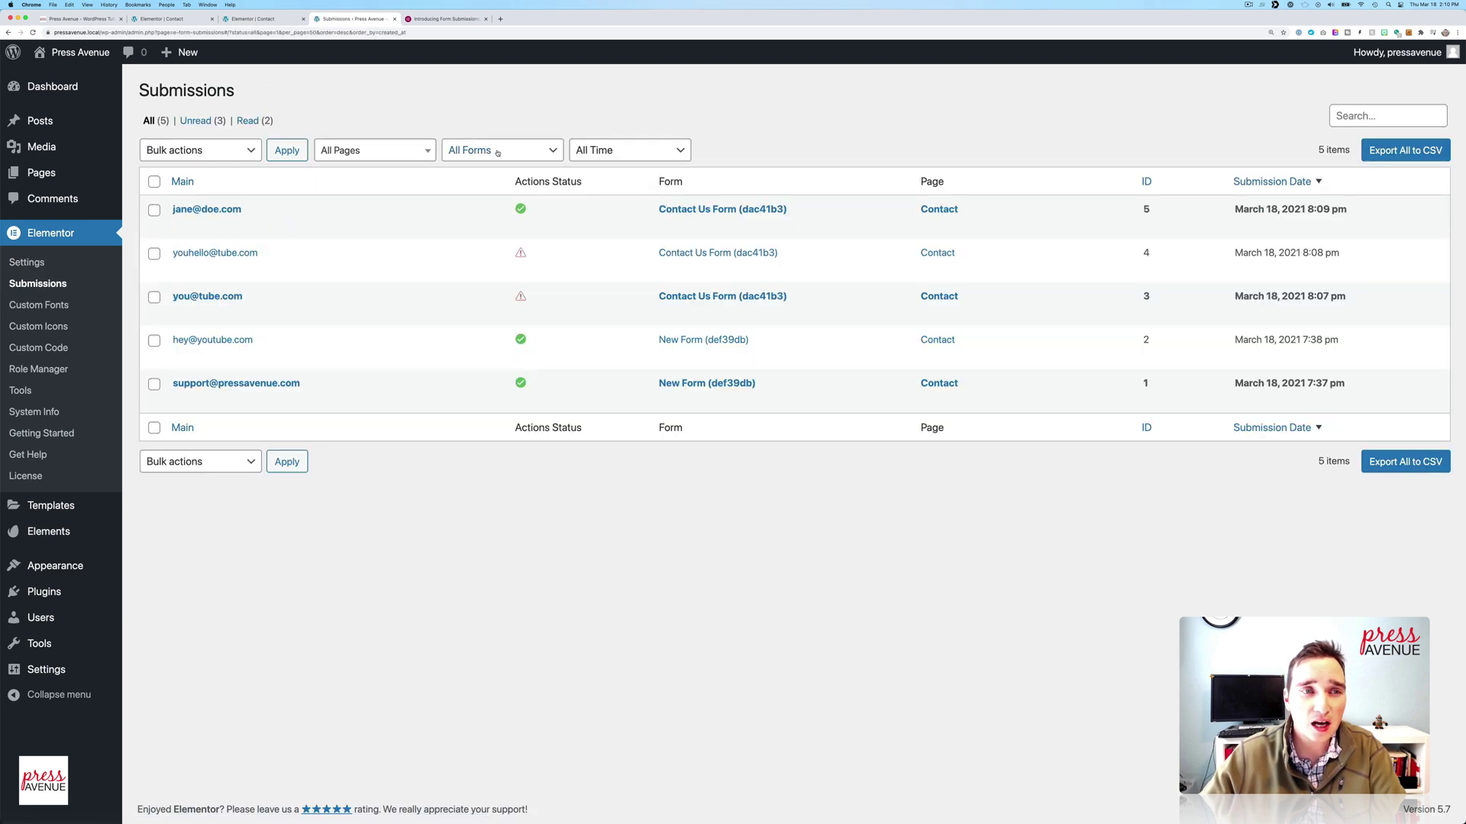
left_click(497, 152)
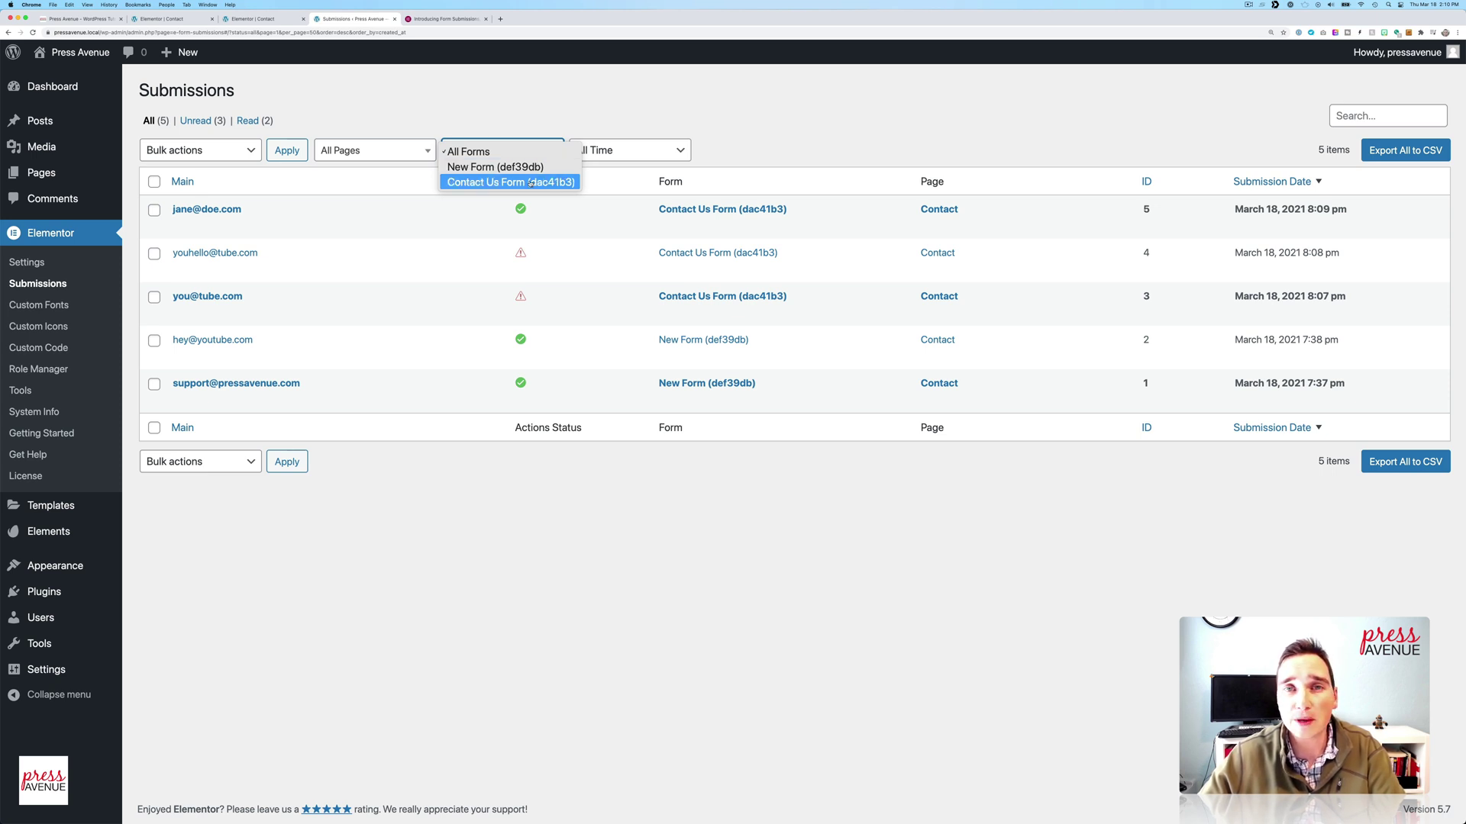
left_click(493, 182)
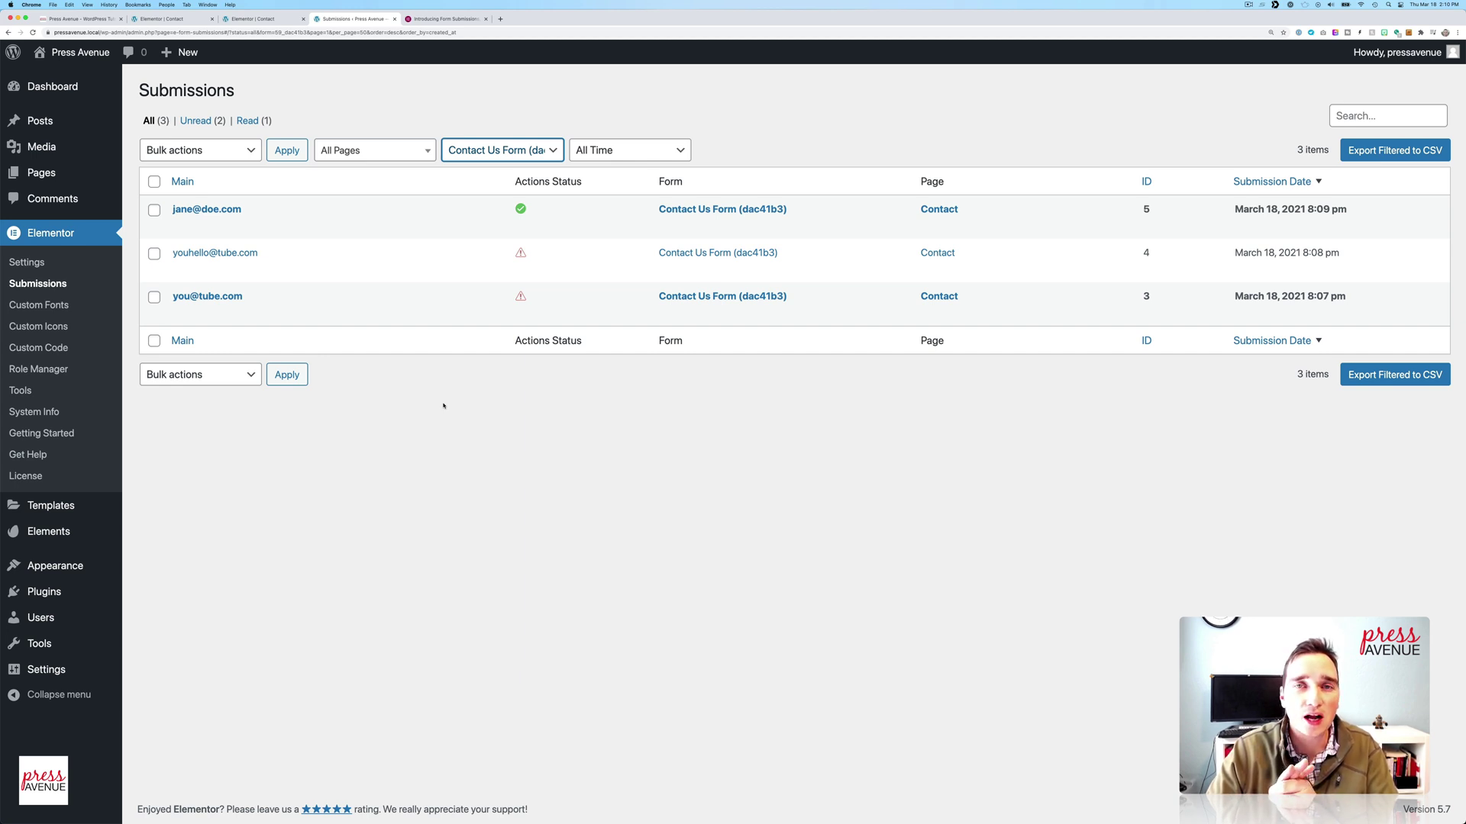
left_click(489, 151)
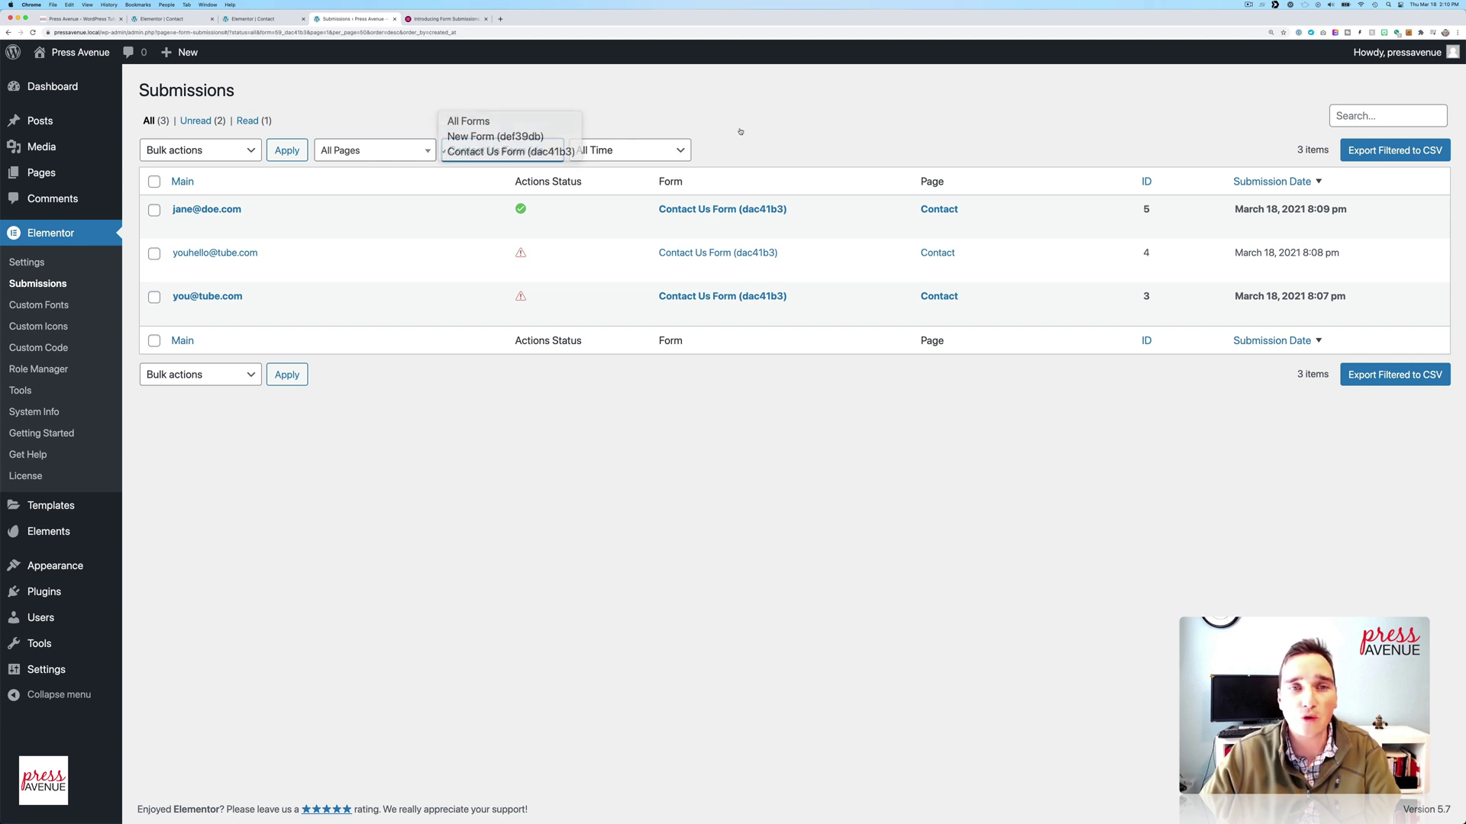
left_click(539, 151)
left_click(538, 151)
left_click(472, 119)
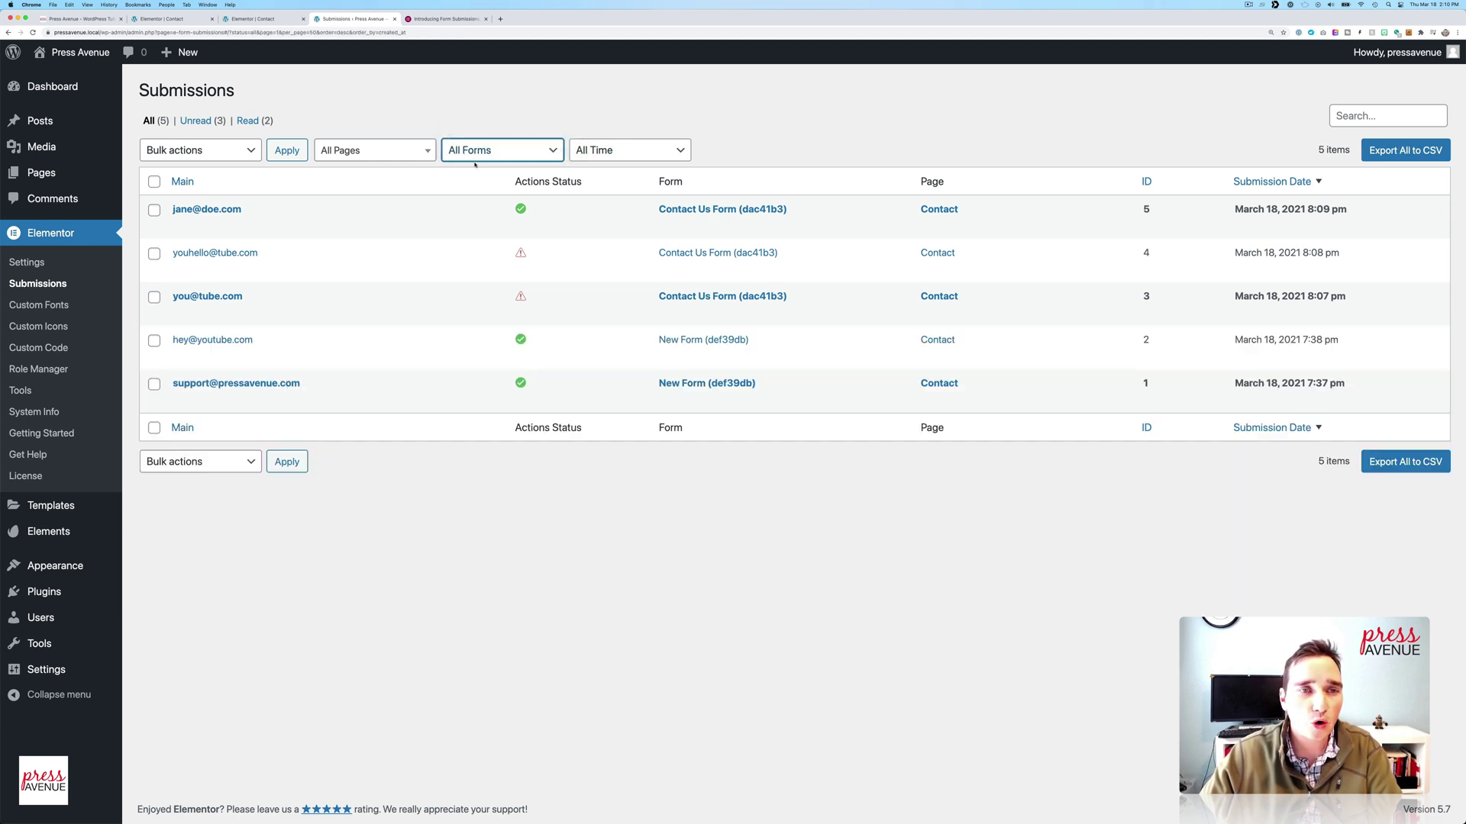
left_click(412, 157)
left_click(199, 150)
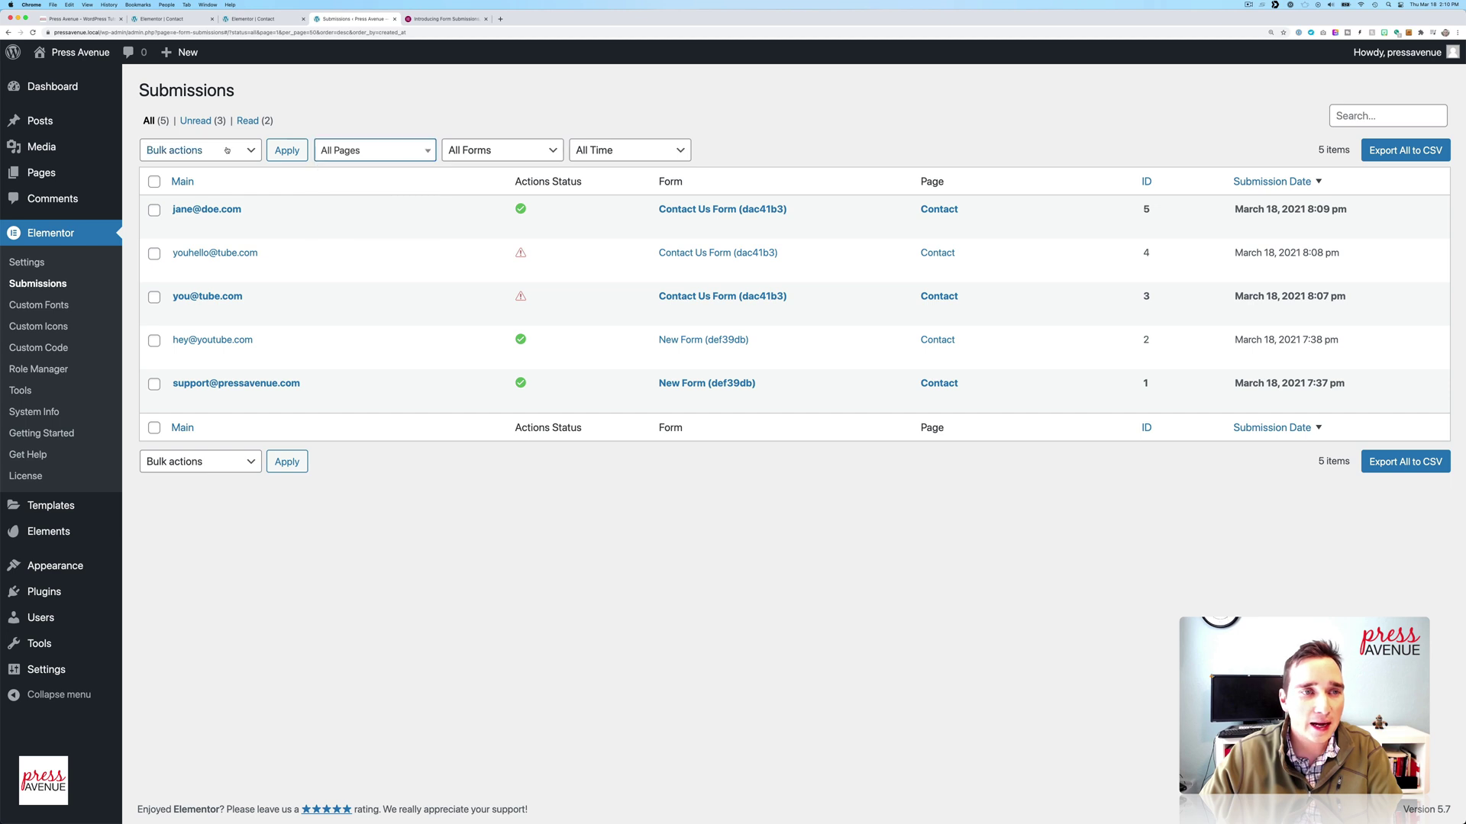
left_click(198, 150)
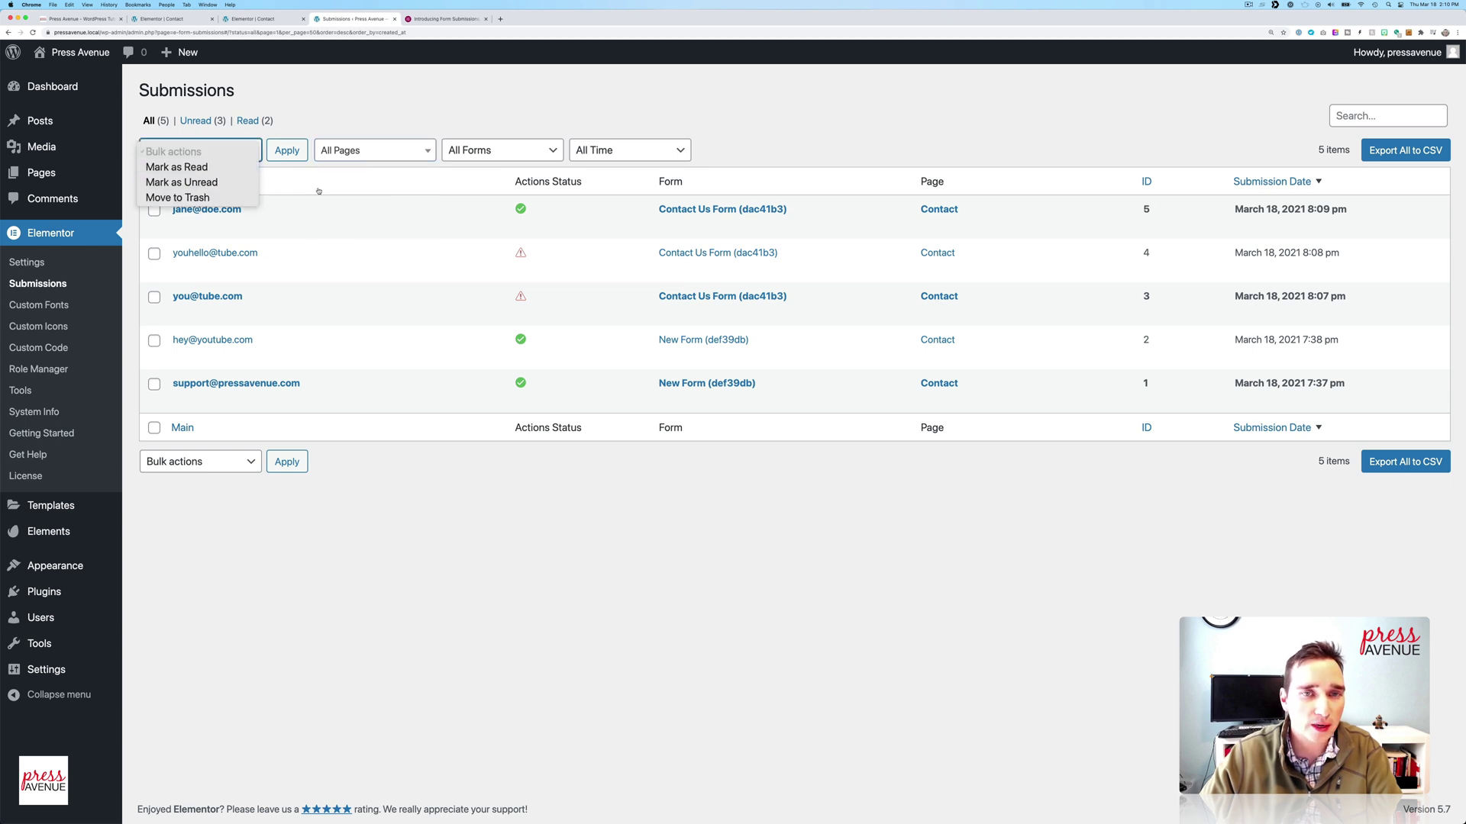
left_click(638, 150)
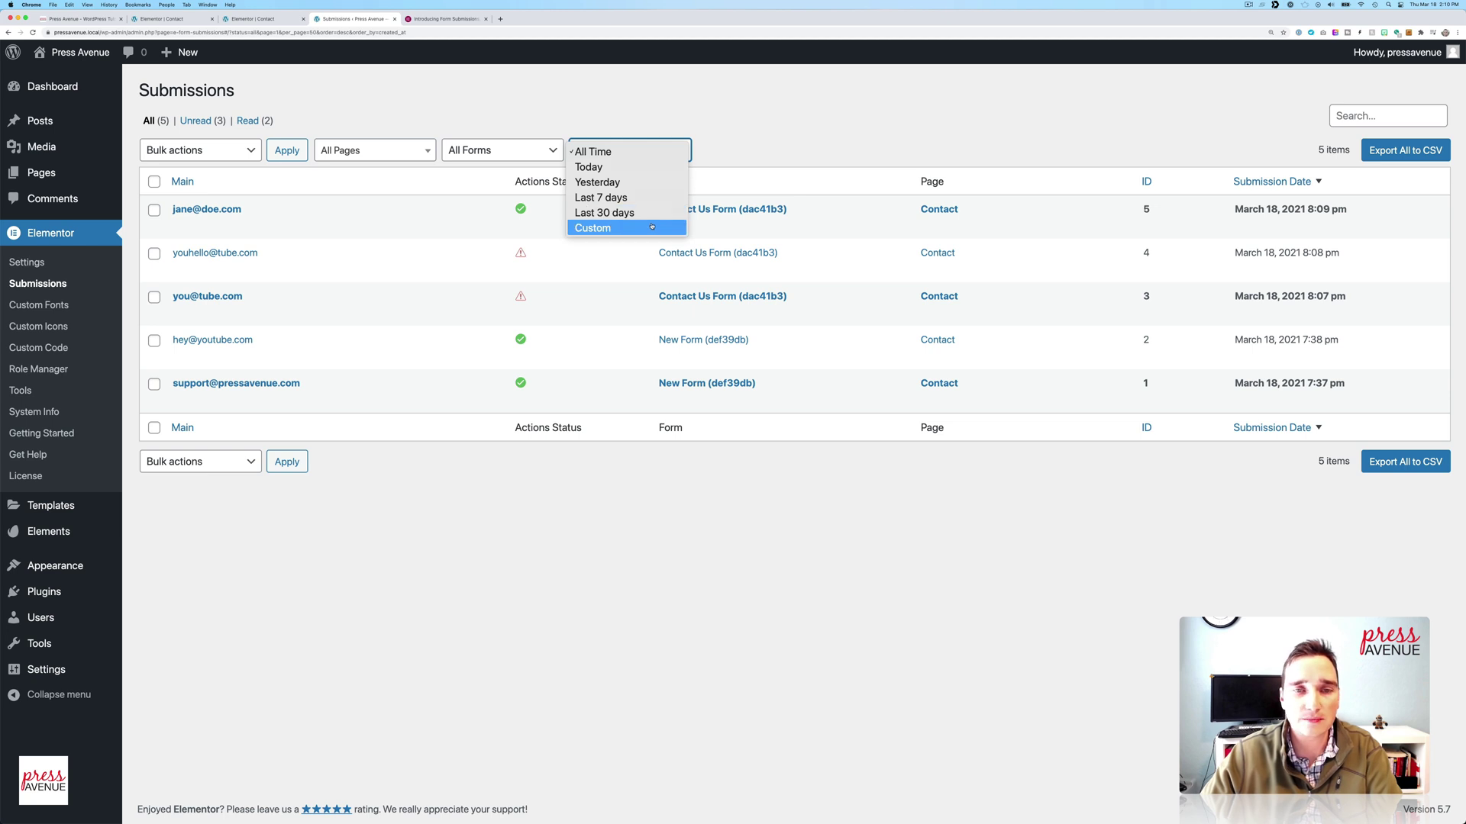
left_click(565, 115)
mouse_move(208, 197)
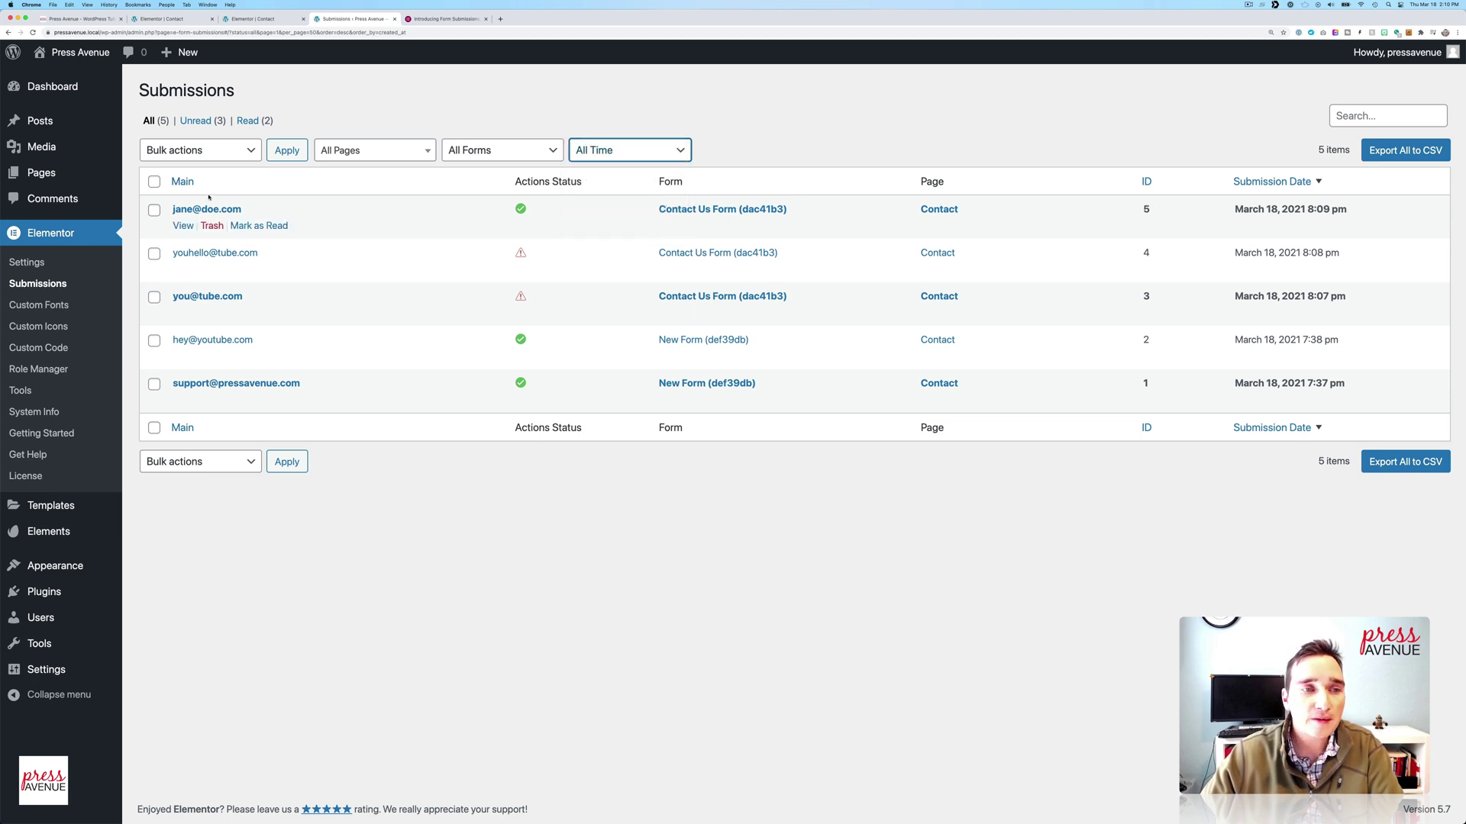
Step: Open submission #5 and point out its Your Name field and Actions Log entry
left_click(185, 226)
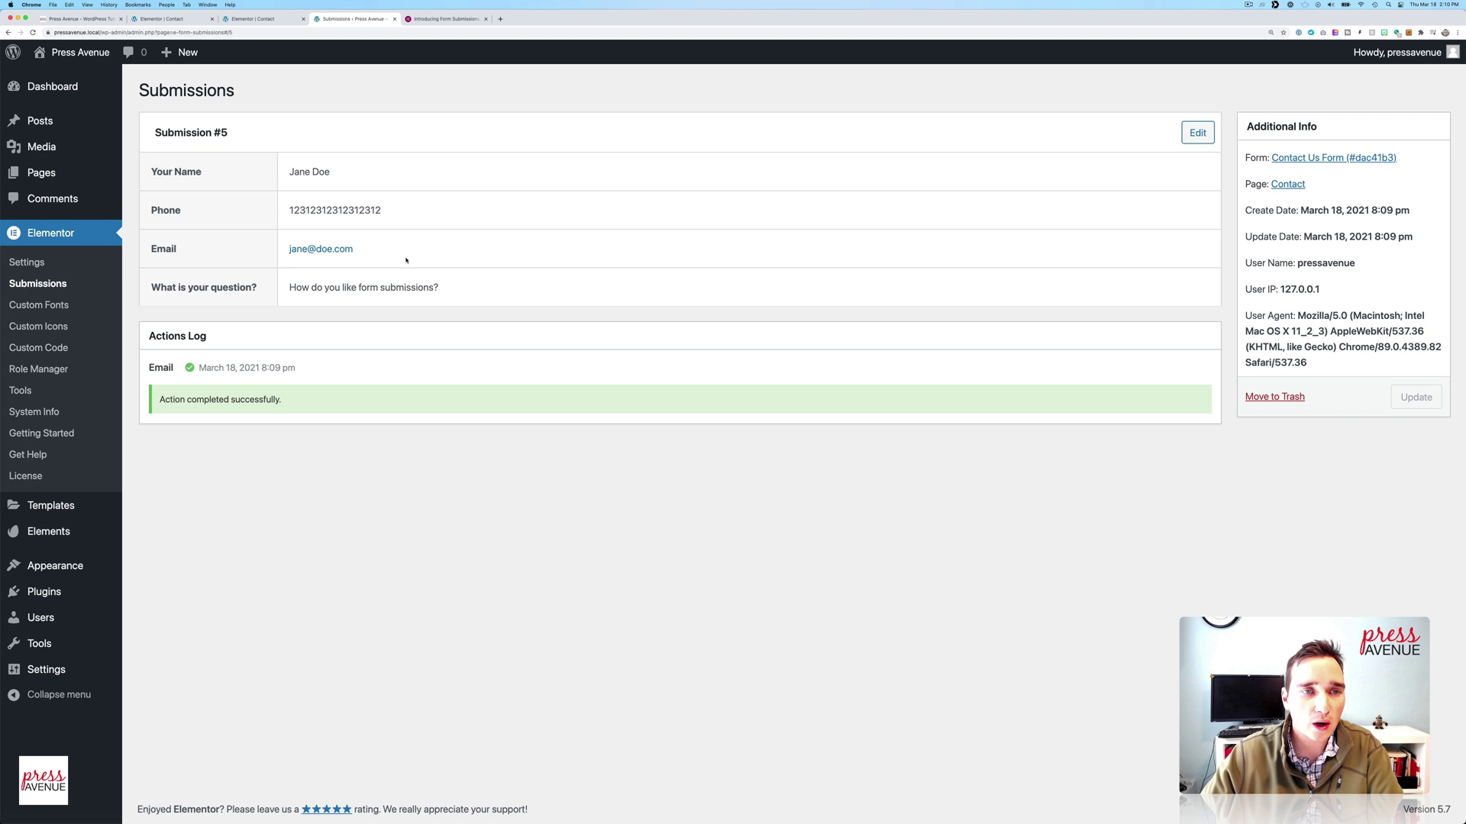
left_click_drag(202, 172, 148, 172)
left_click(214, 177)
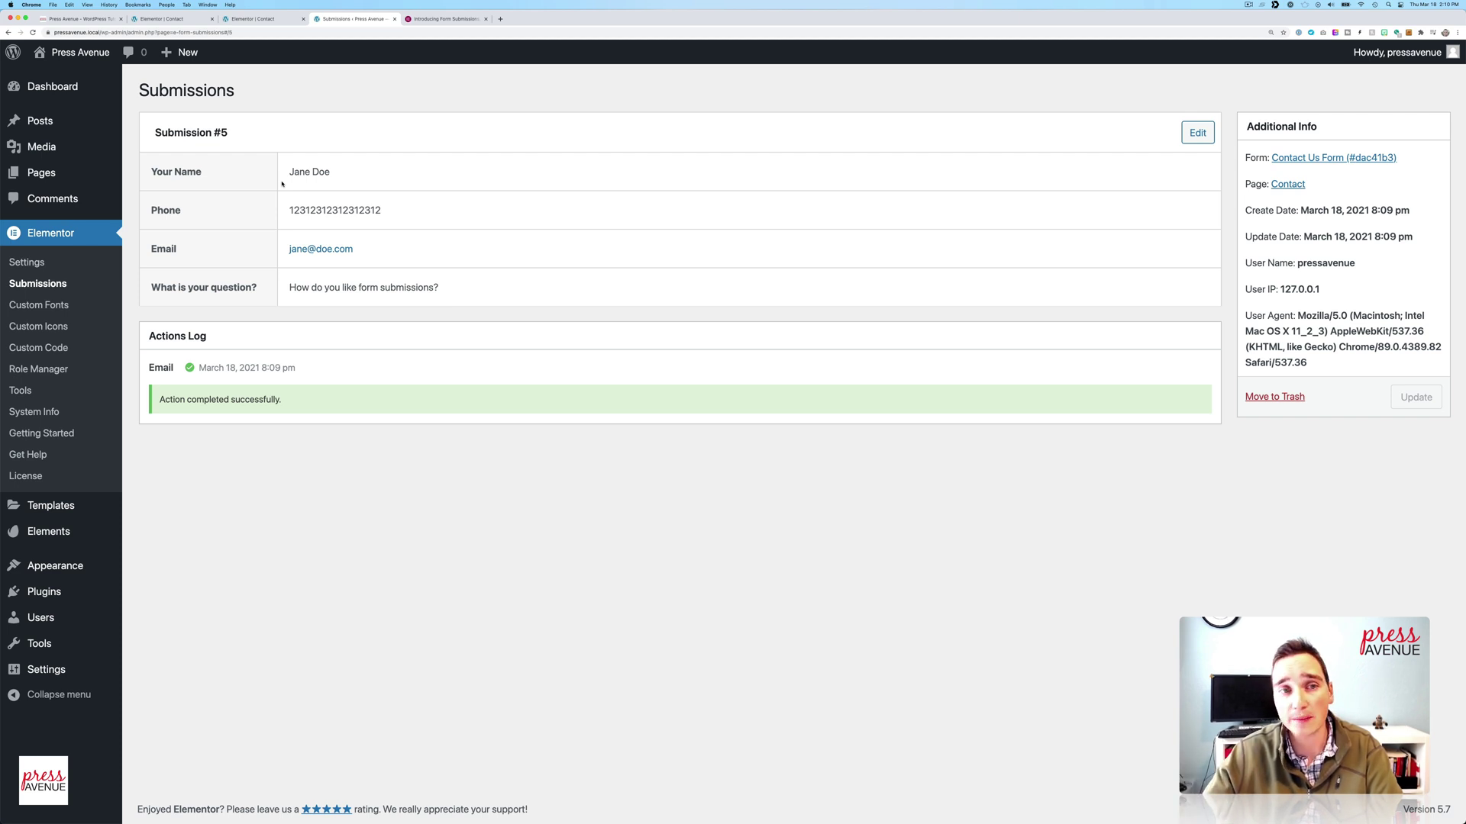
left_click_drag(146, 177, 202, 172)
left_click(221, 172)
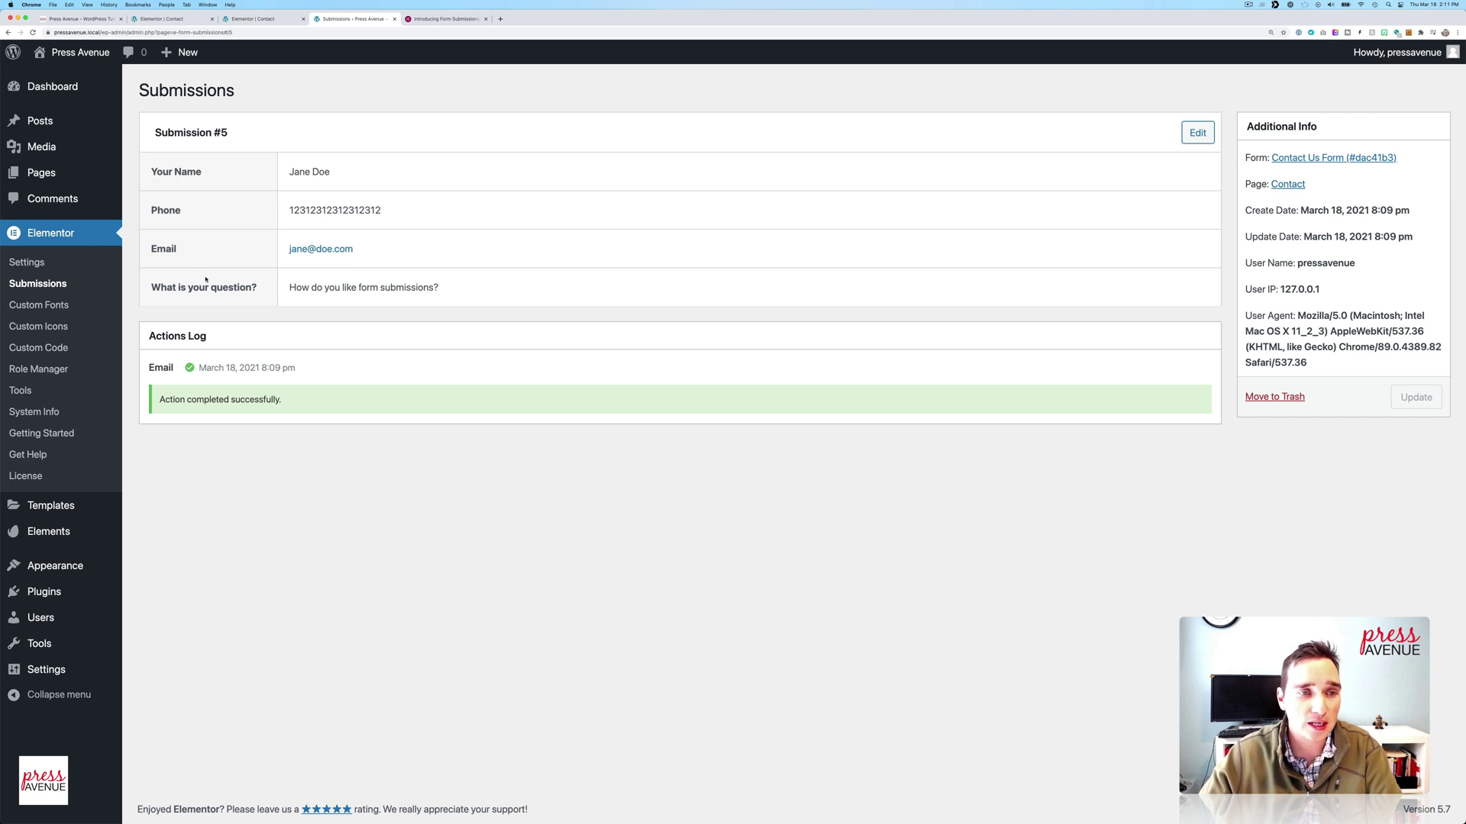
left_click_drag(197, 335, 245, 400)
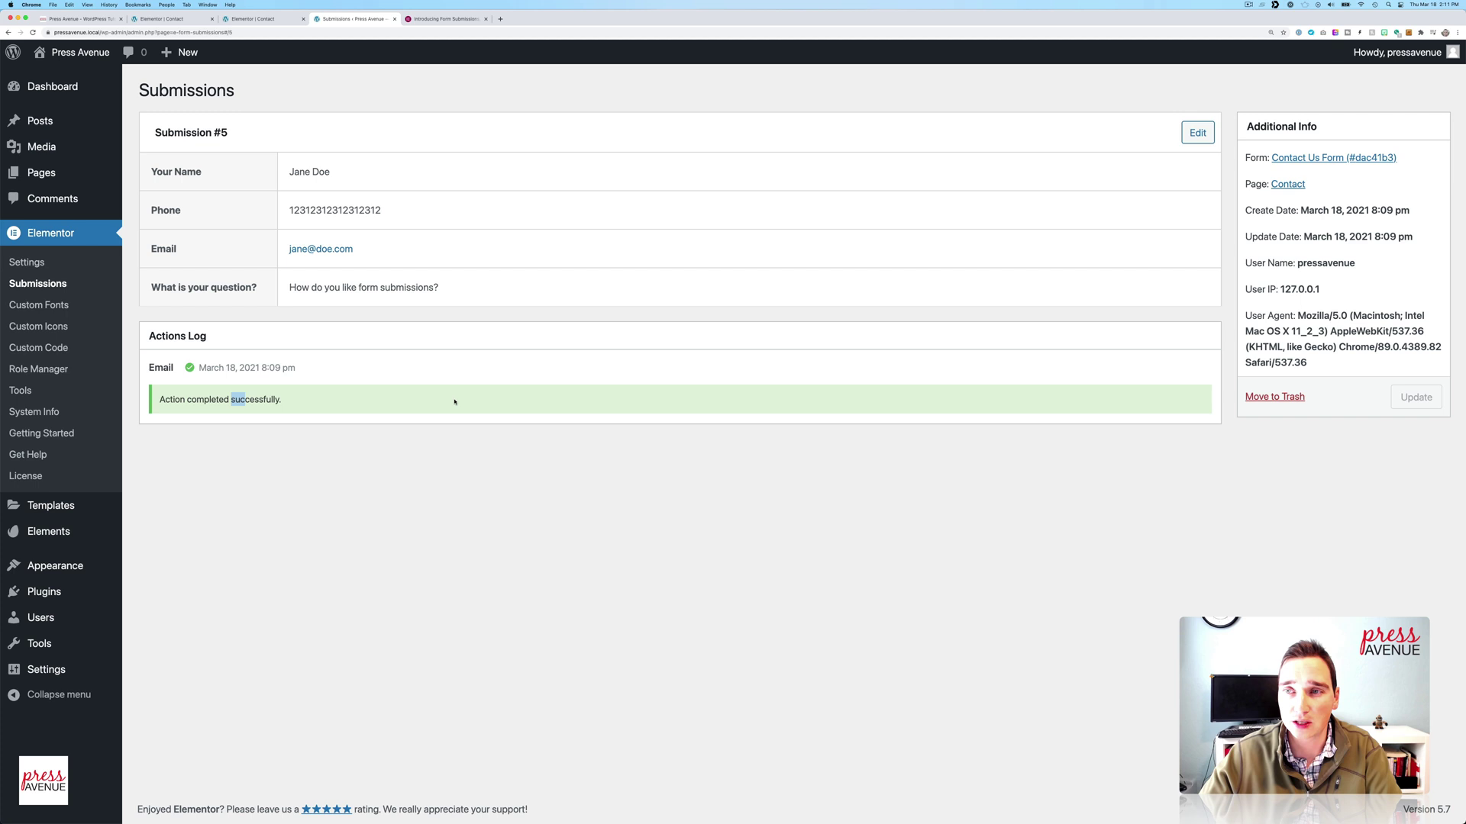
Step: Highlight the Additional Info panel's dates, user, User IP and user agent entries
left_click_drag(1246, 127, 1320, 127)
left_click(1319, 127)
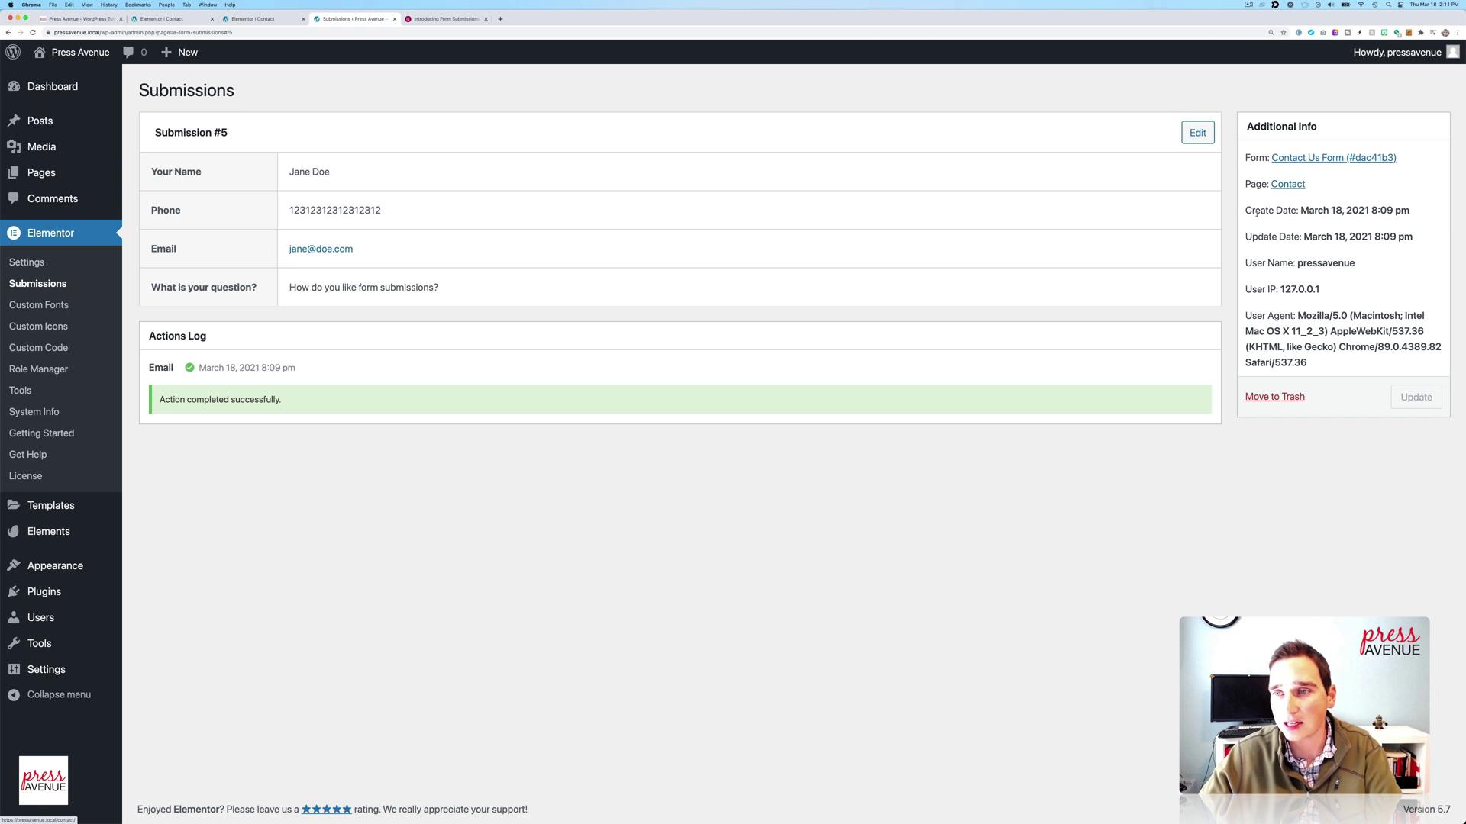
left_click_drag(1252, 212, 1356, 263)
left_click(1331, 236)
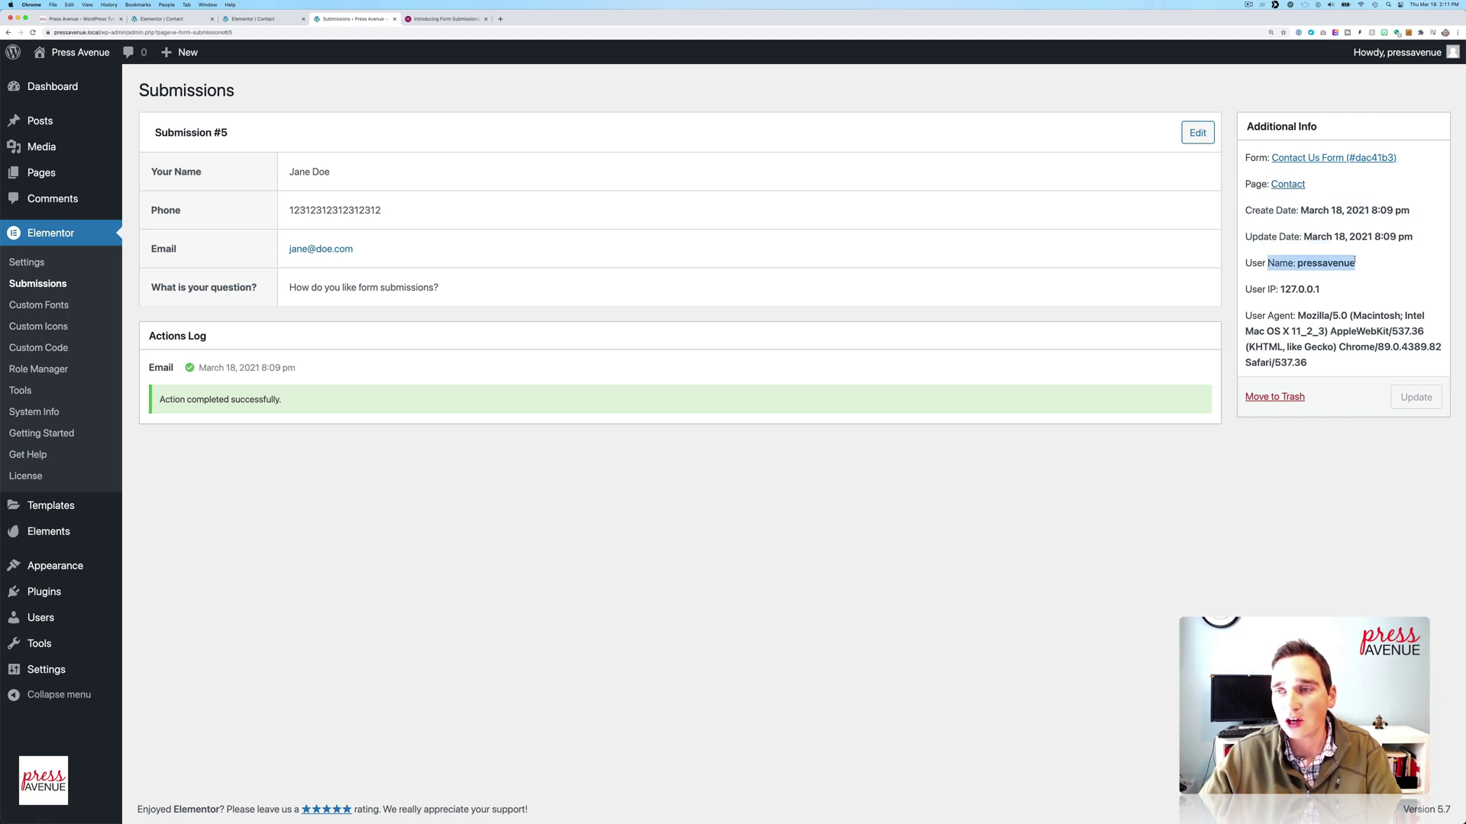
left_click(1356, 261)
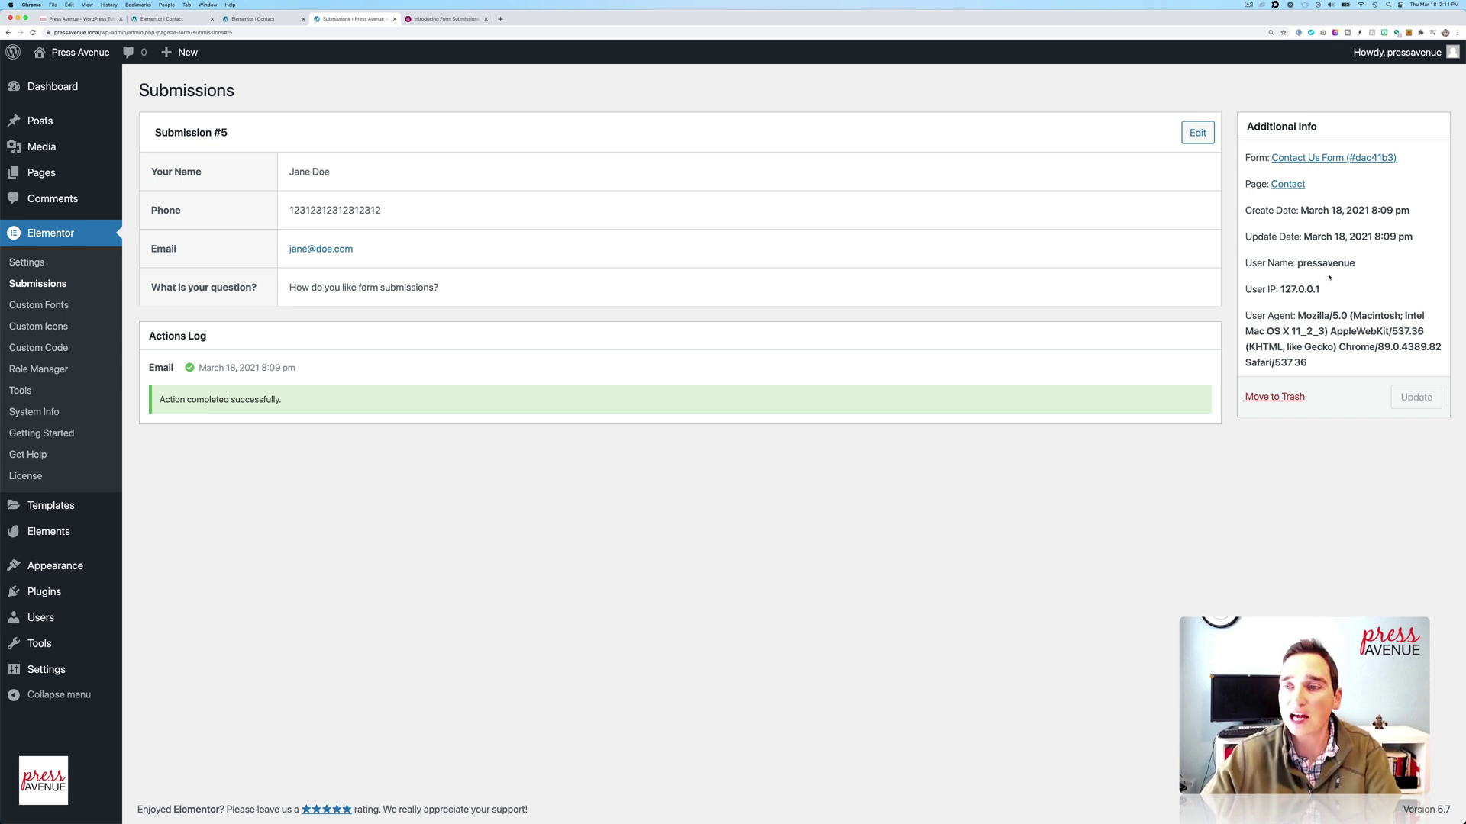
left_click_drag(1253, 287, 1335, 291)
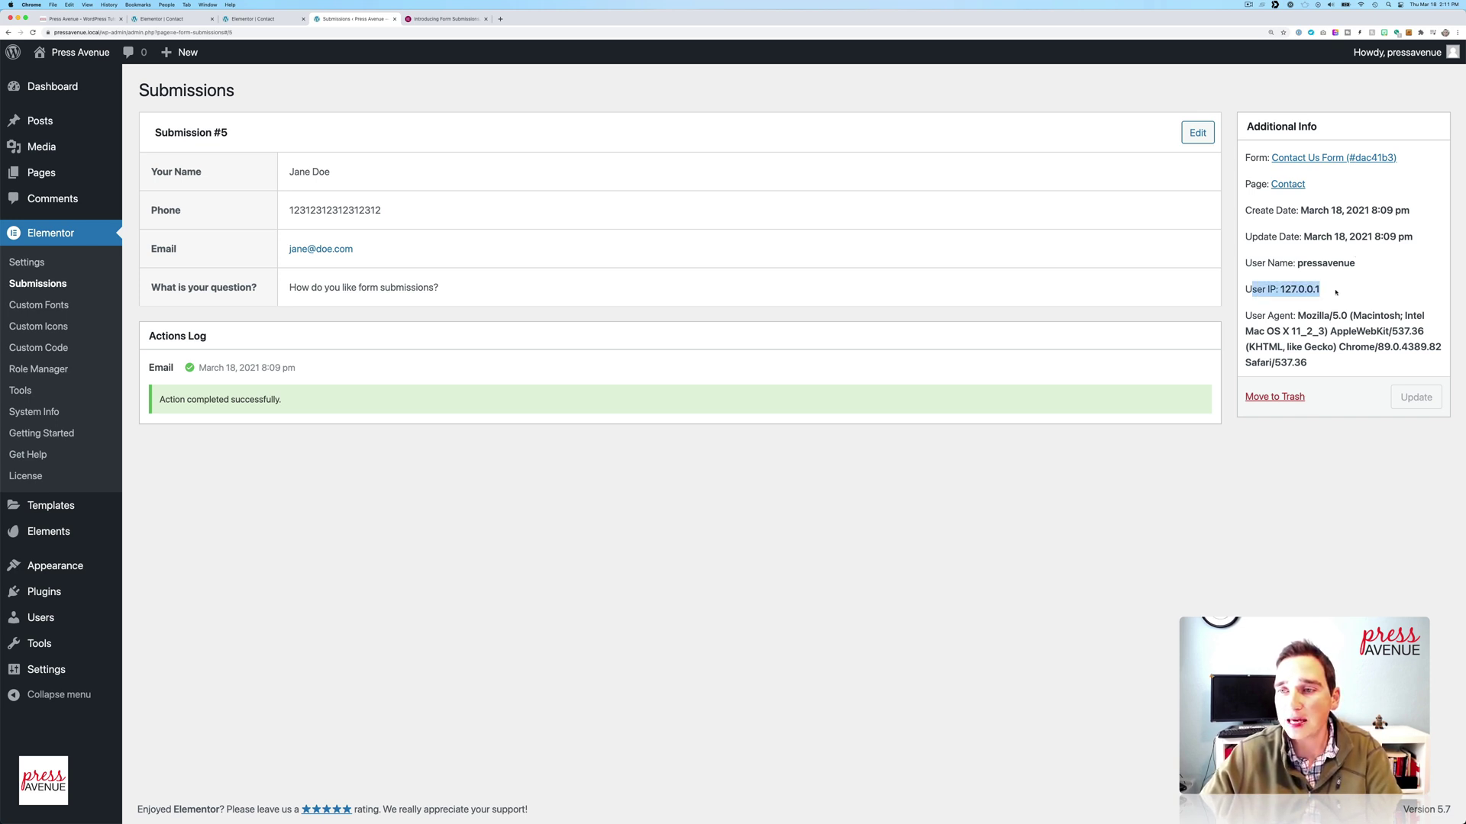
left_click(1335, 292)
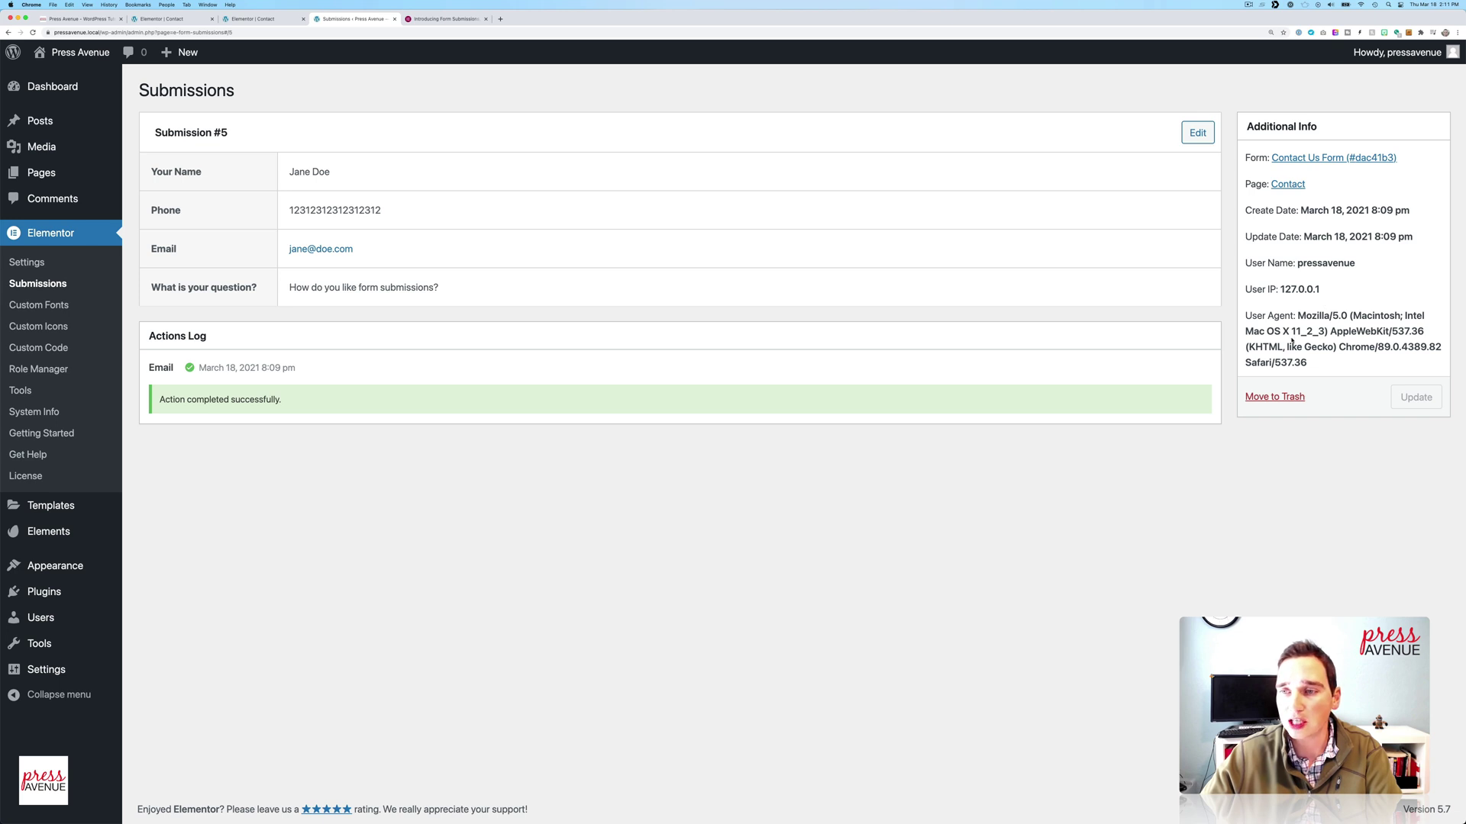
left_click(1321, 290)
left_click_drag(1269, 289, 1310, 348)
left_click(1268, 289)
left_click(1309, 347)
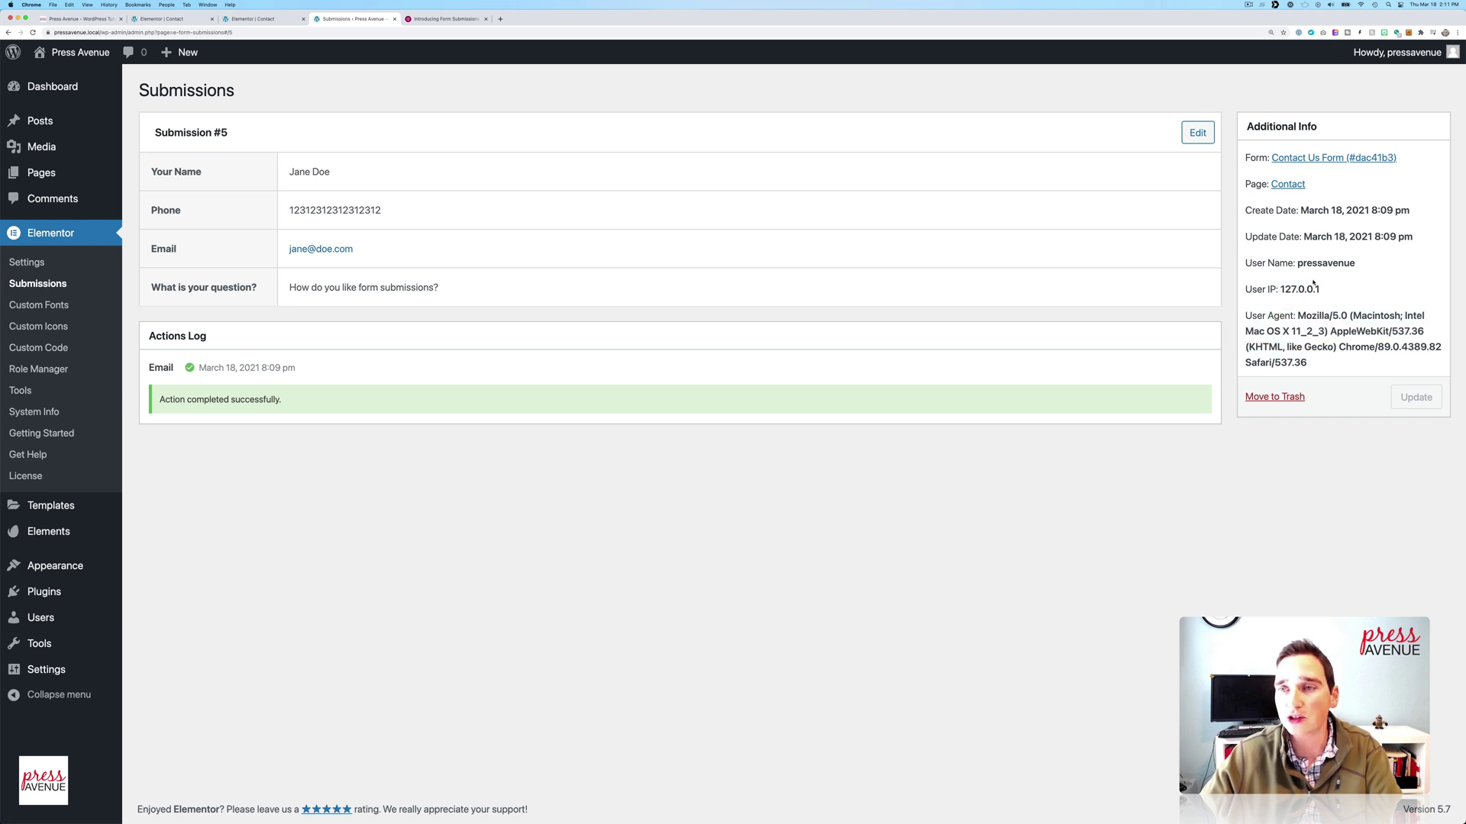
Step: Edit submission #5, delete the extra phone number digits, and update it
left_click(1197, 133)
left_click(354, 222)
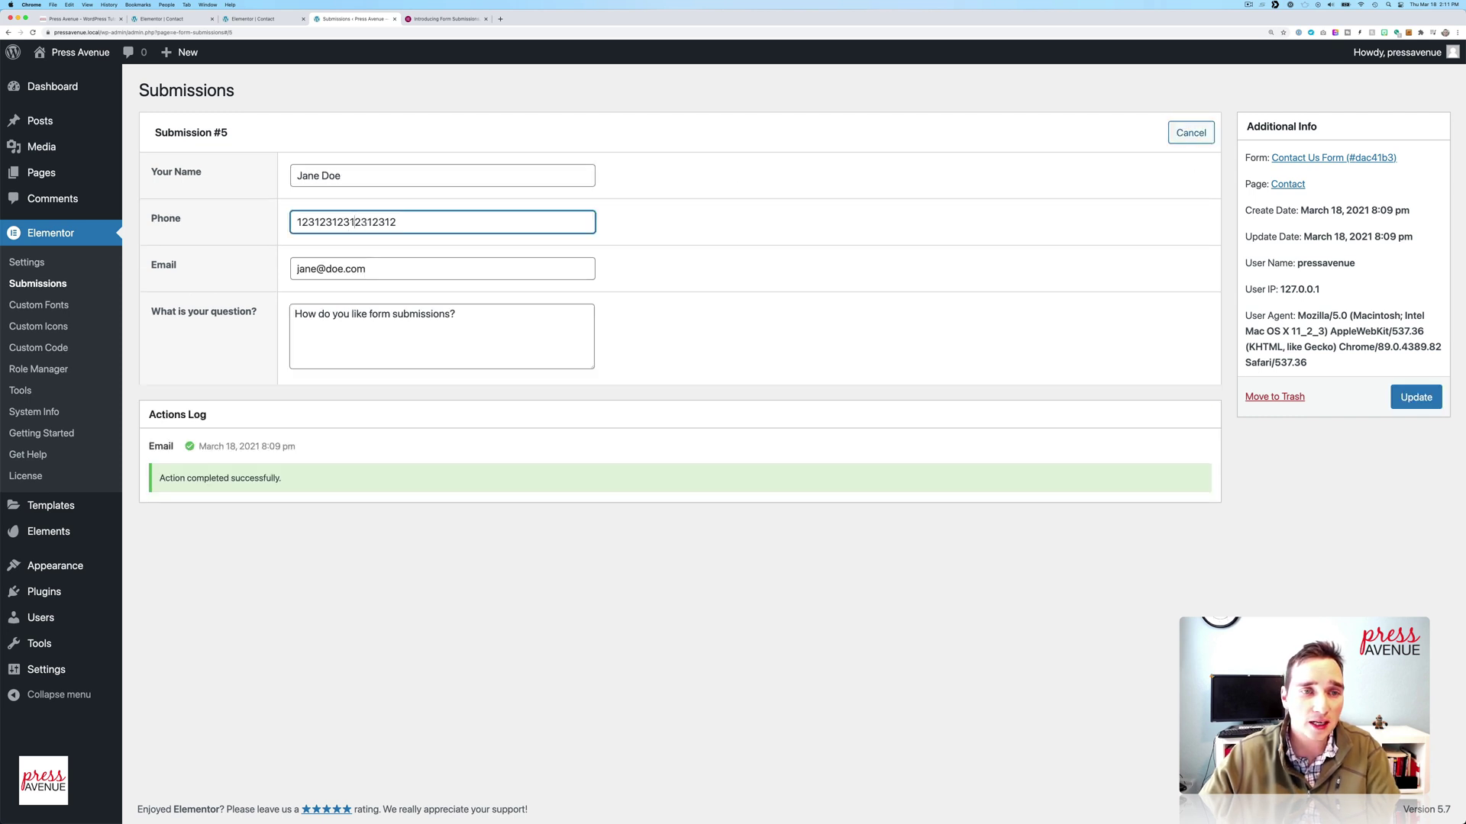
key("BackSpace")
key("BackSpace")
key("BackSpace")
key("BackSpace")
key("BackSpace")
key("BackSpace")
key("BackSpace")
key("BackSpace")
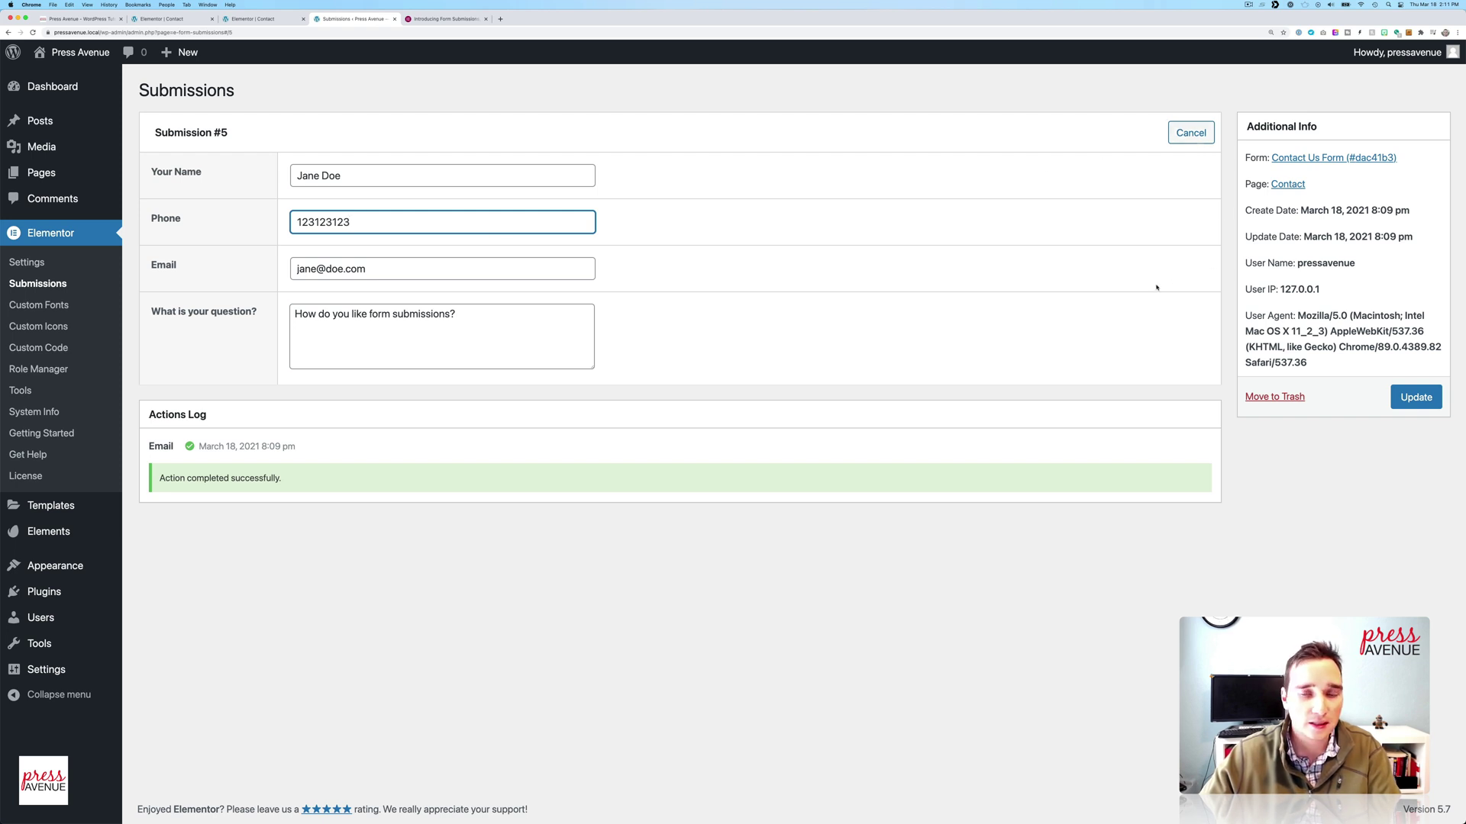
left_click(1400, 407)
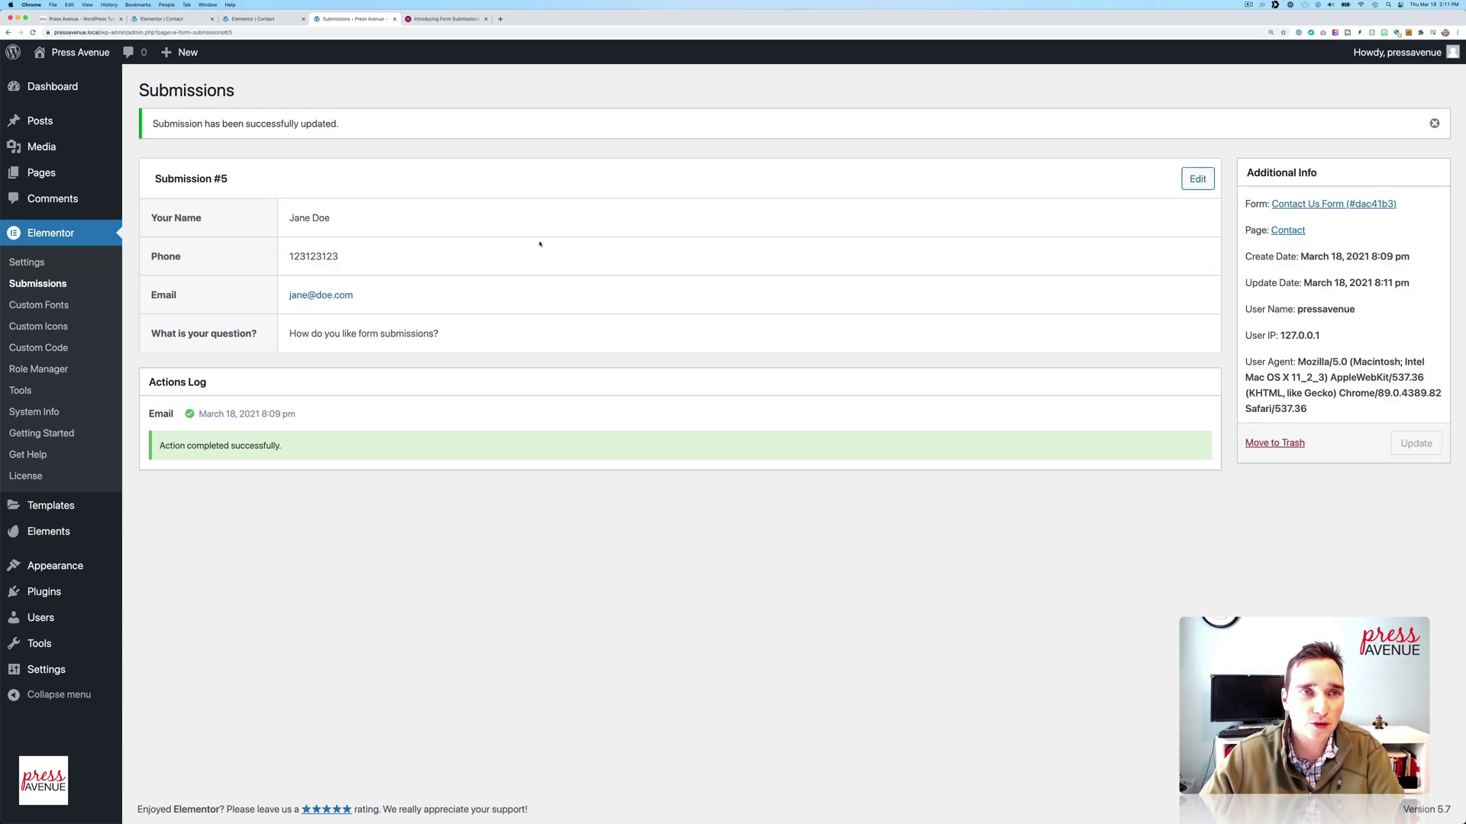